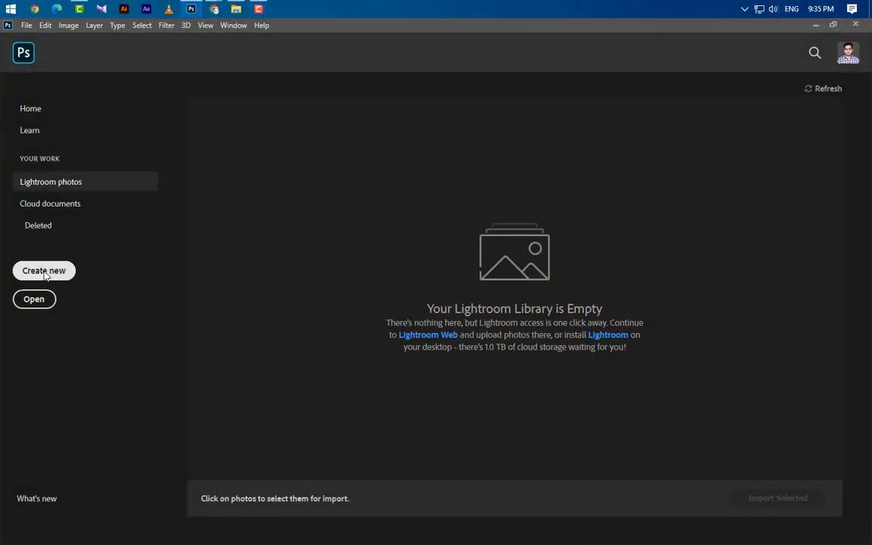
Step: Create a new 'Web Banner Design' document at 711 × 400 px and 300 ppi
left_click(45, 272)
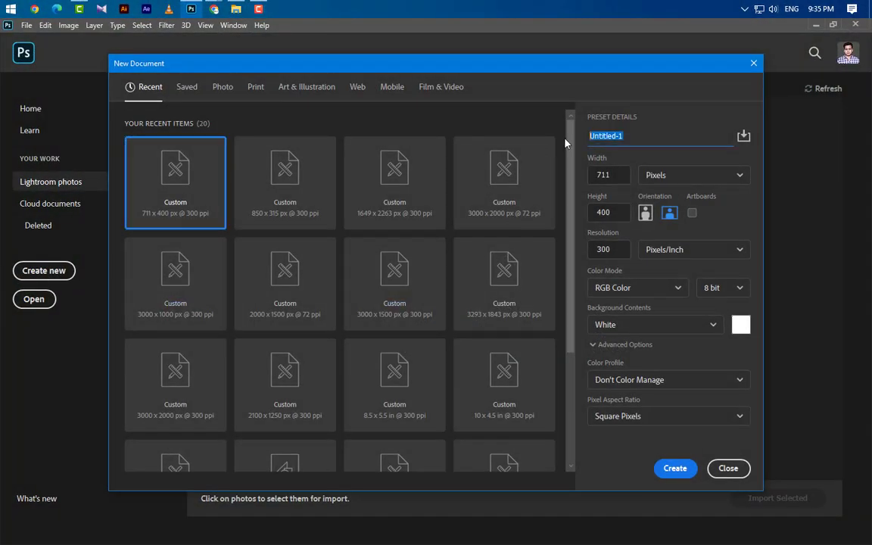
type("Web ")
type("Bann")
type("er Des")
type("ign")
key("Tab")
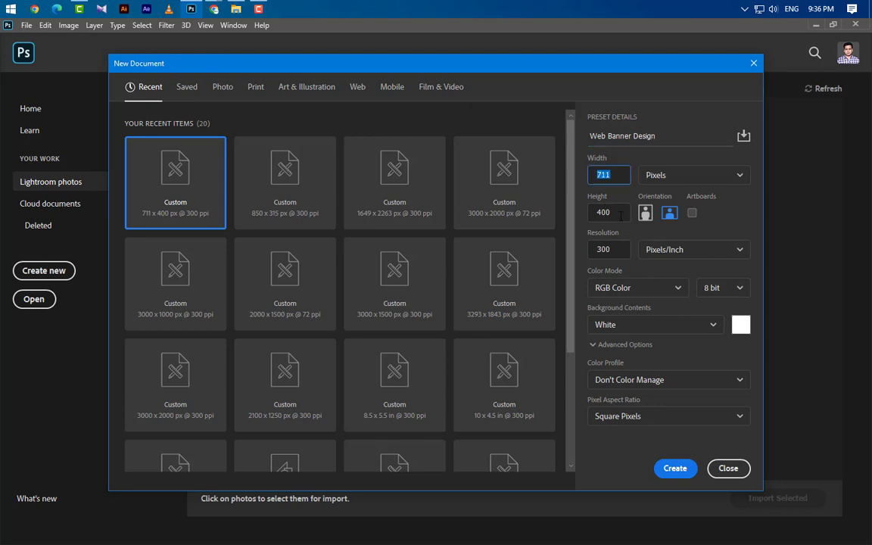
key("Tab")
key("Tab")
key("Return")
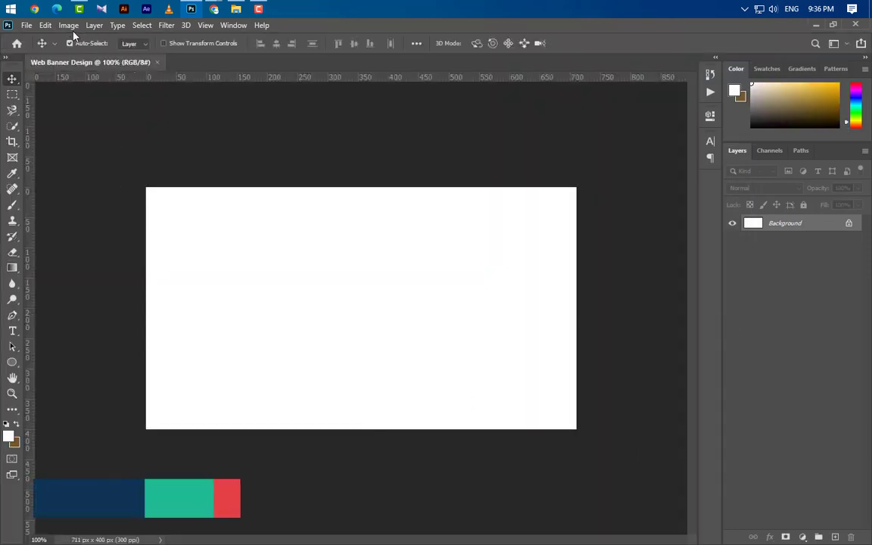
Step: Resize the image to 3000 px wide with proportions linked, then fit the canvas in view
left_click(67, 26)
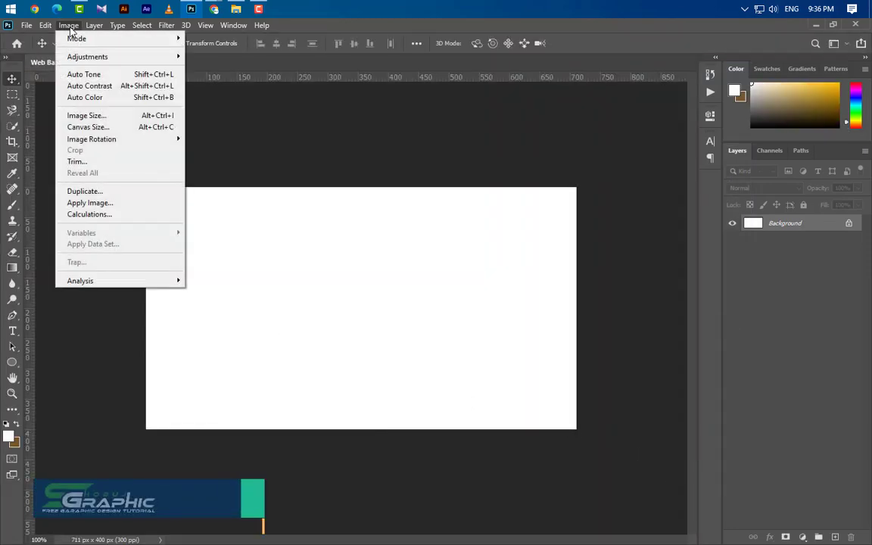
left_click(86, 115)
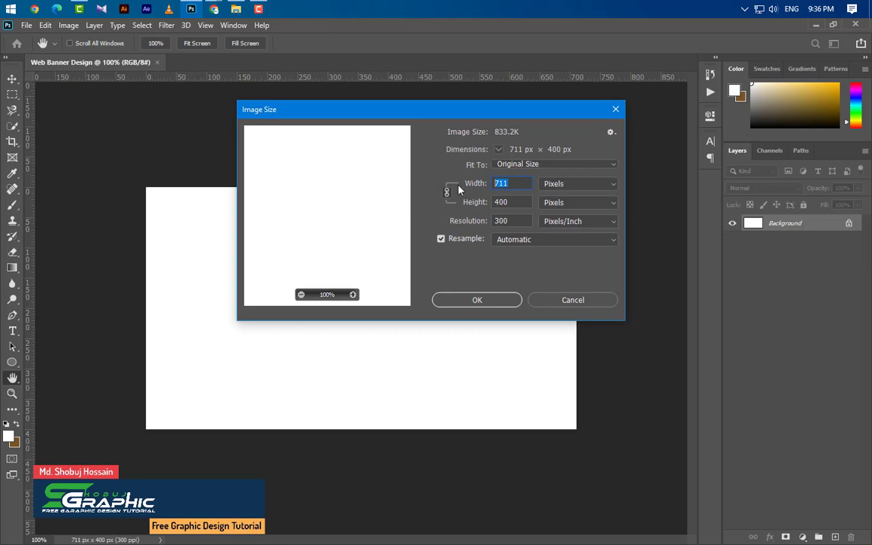
type("3000")
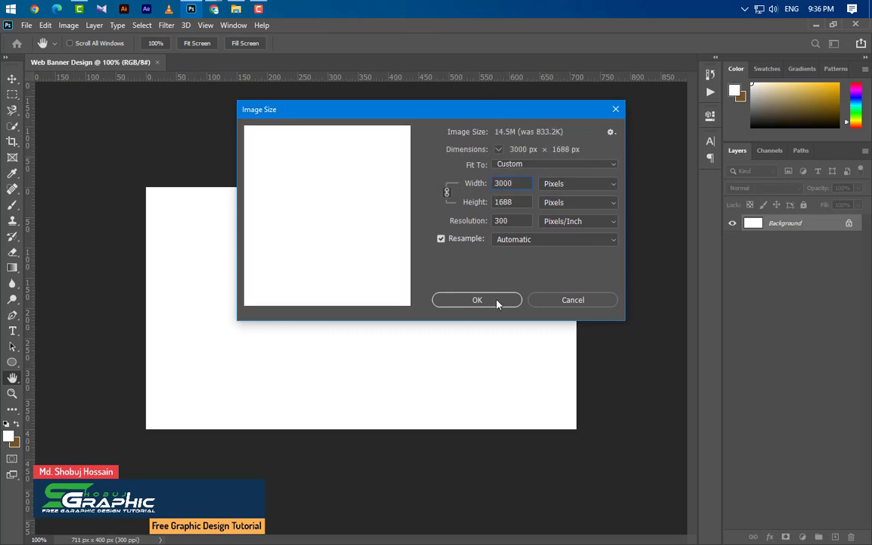
left_click(477, 300)
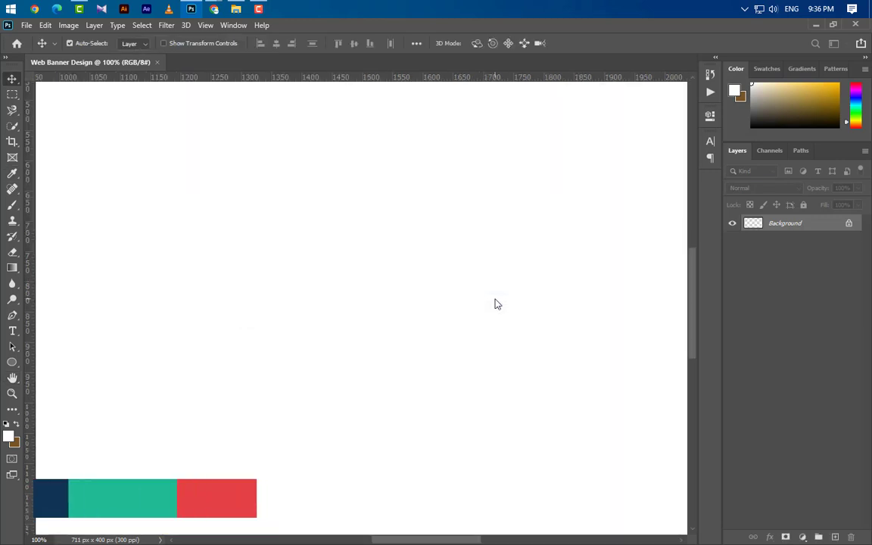
key("ctrl+0")
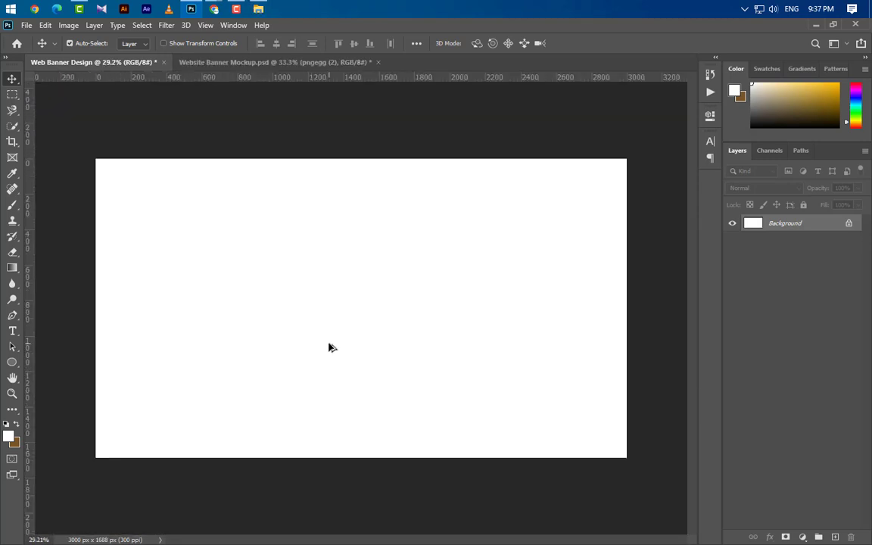
Step: Place pngegg (2) from Downloads on the banner's right side, scaled slightly larger
left_click(258, 9)
mouse_move(140, 125)
left_mouse_down()
mouse_move(189, 27)
mouse_move(517, 362)
mouse_move(597, 343)
left_mouse_up()
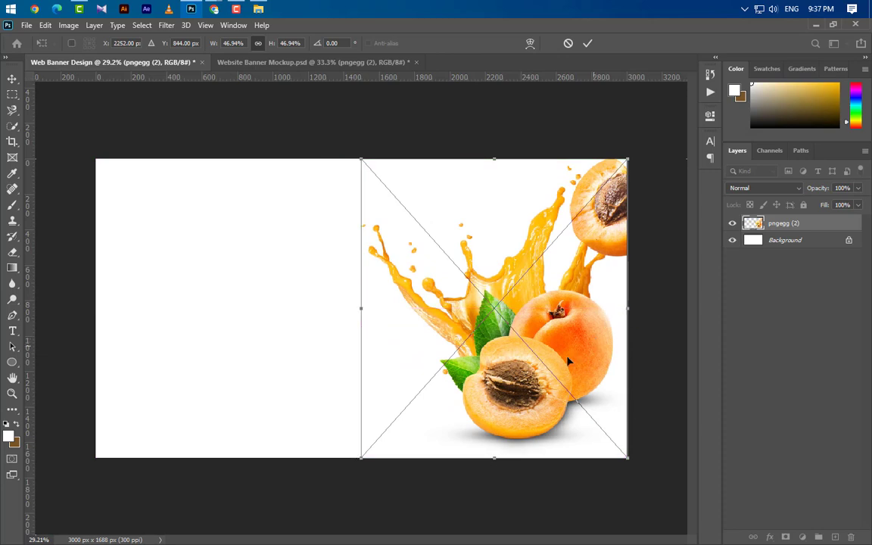
left_click_drag(361, 309, 341, 308)
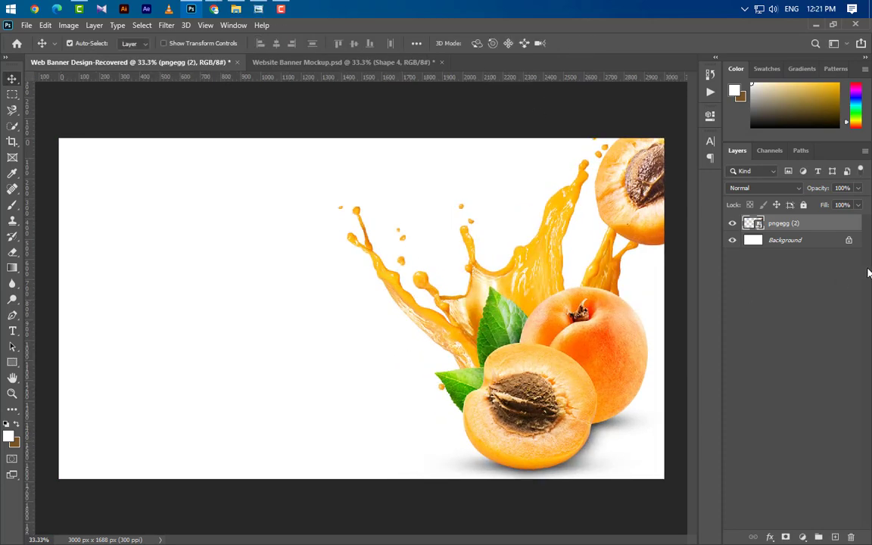
Step: Add a layer above Background and draw a closed curved wave shape on the right
left_click(826, 241)
left_click(835, 537)
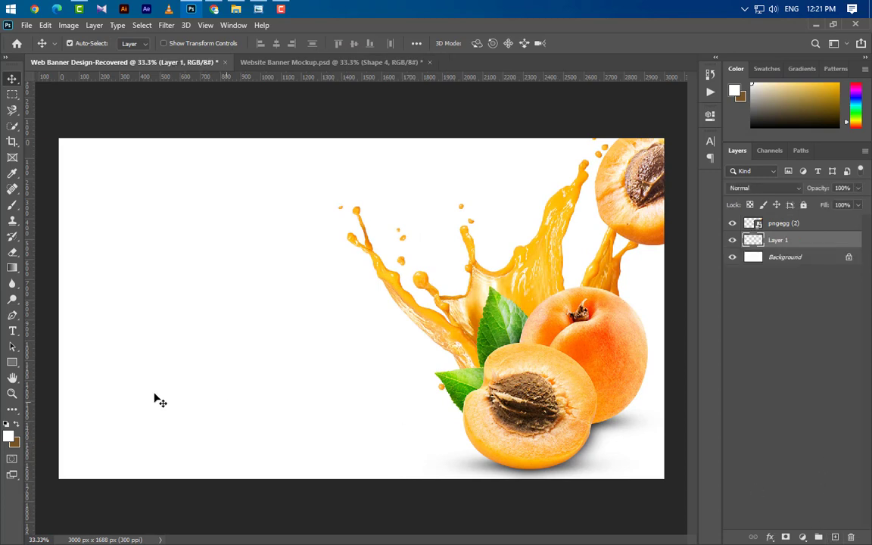
left_click(12, 315)
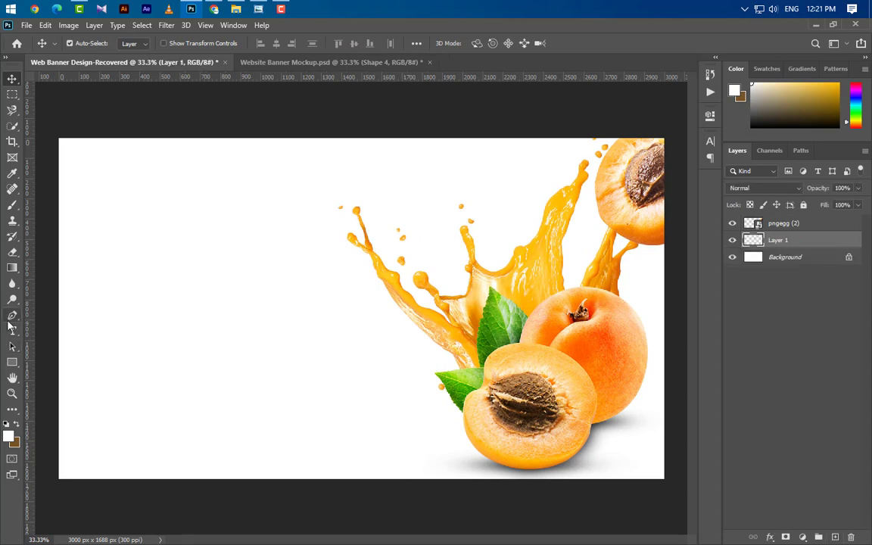
left_click(556, 138)
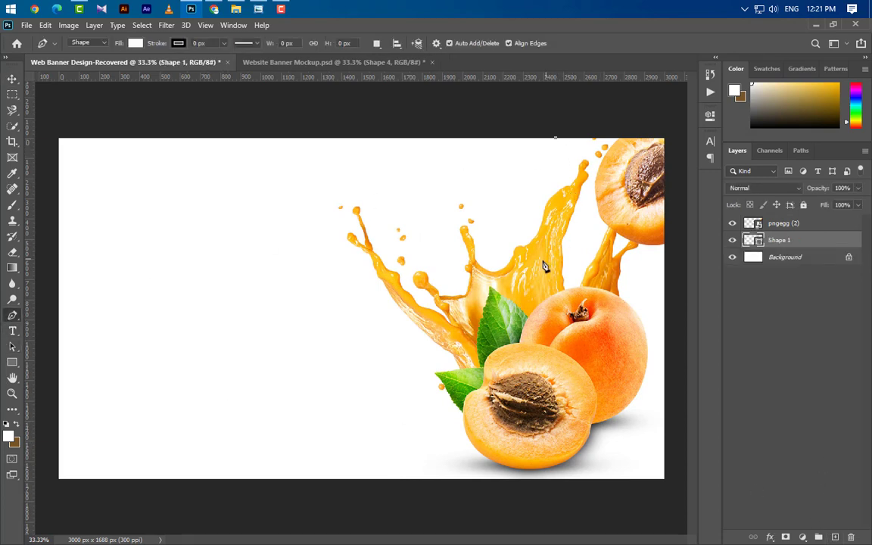
left_click_drag(395, 291, 360, 442)
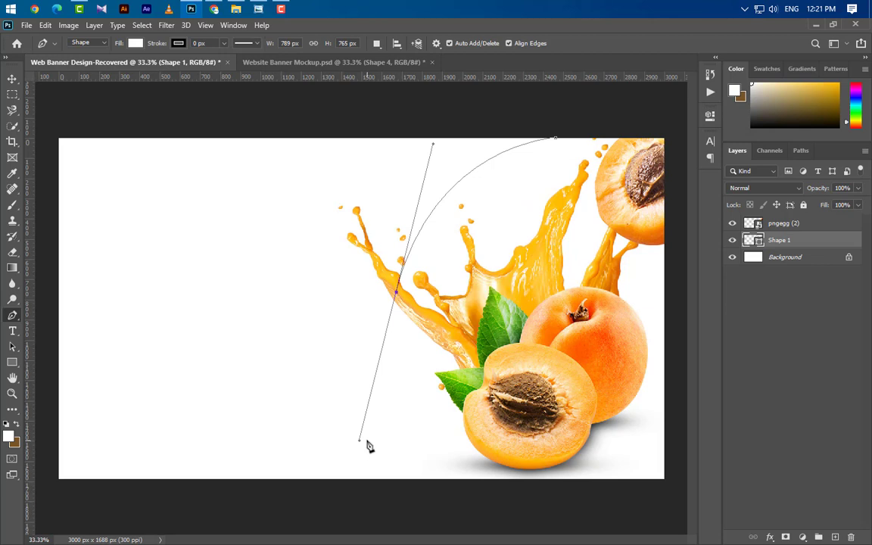
left_click(221, 478)
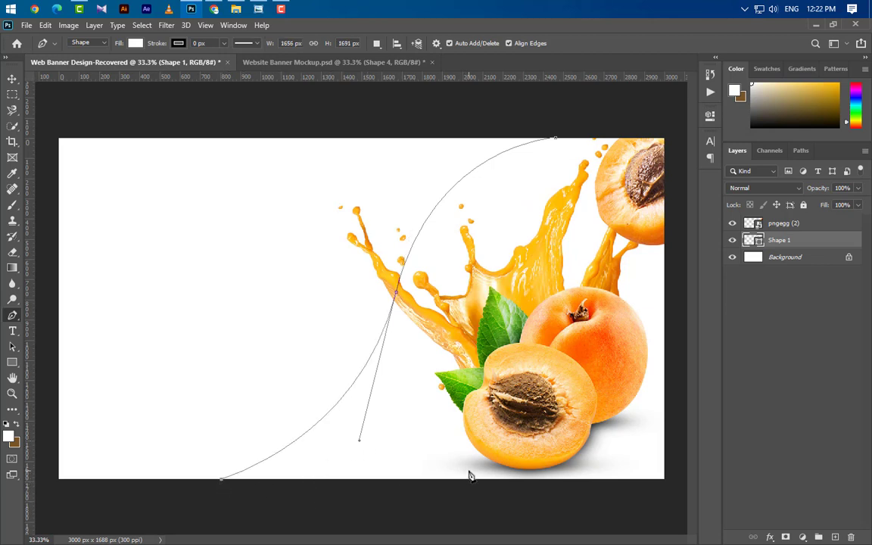
left_click(673, 486)
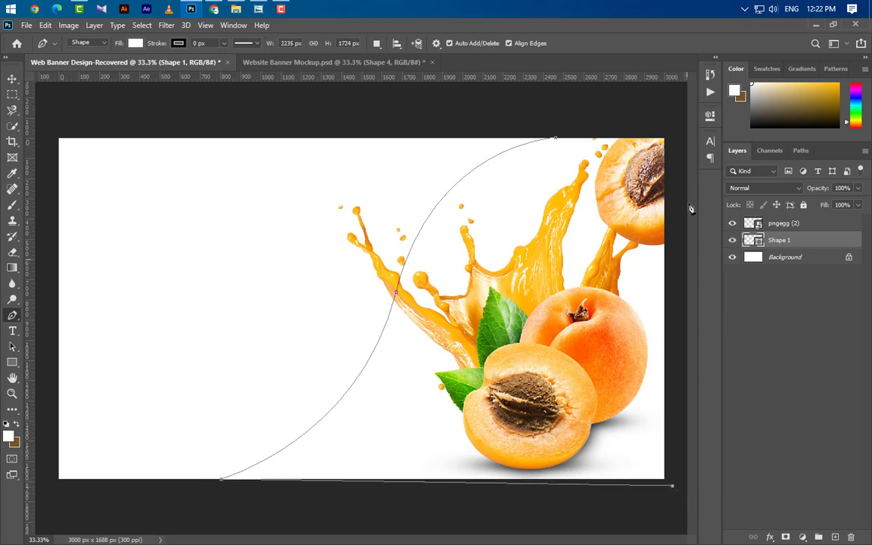
left_click(670, 134)
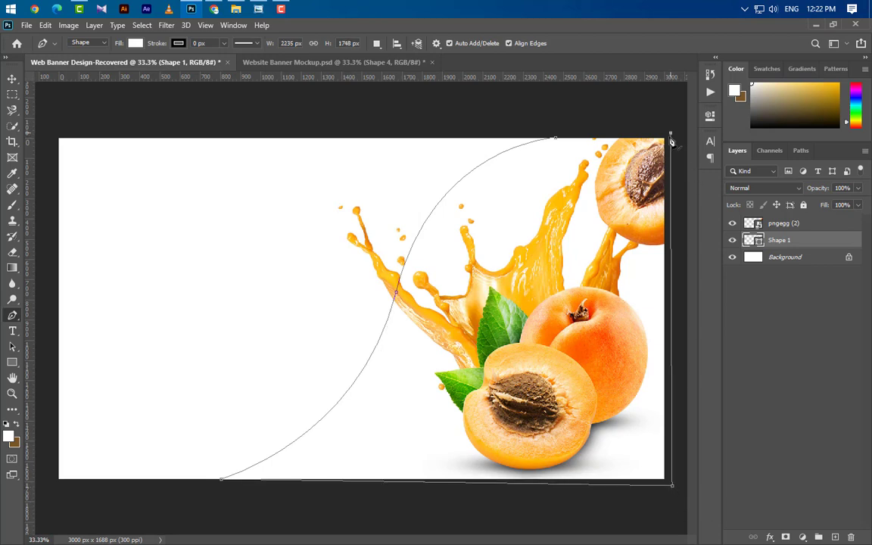
left_click(555, 138)
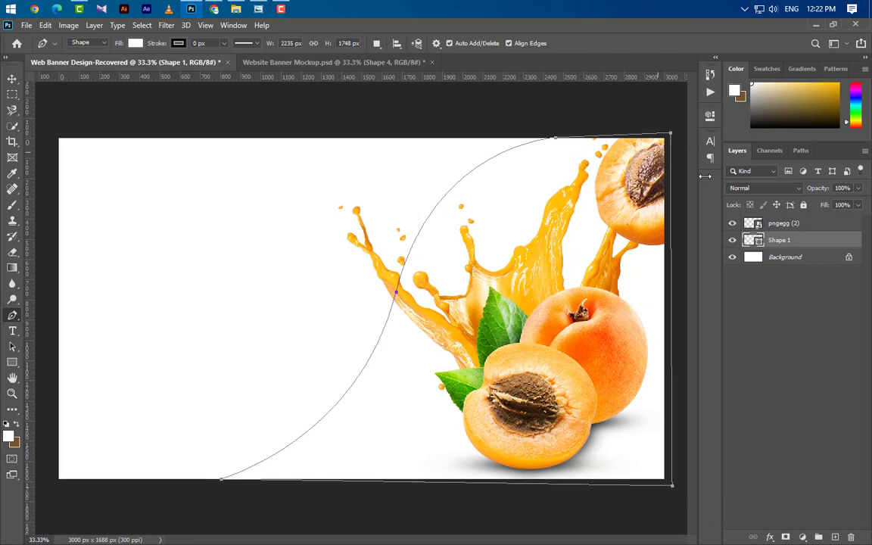
Step: Fill the wave shape yellow fec10a and add an empty layer above it
double_click(753, 240)
left_click_drag(572, 190, 673, 331)
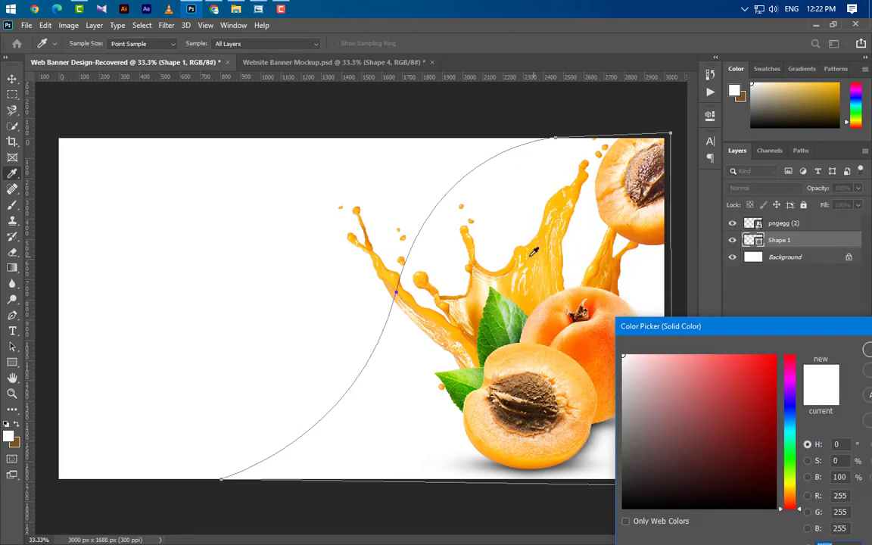
left_click(524, 247)
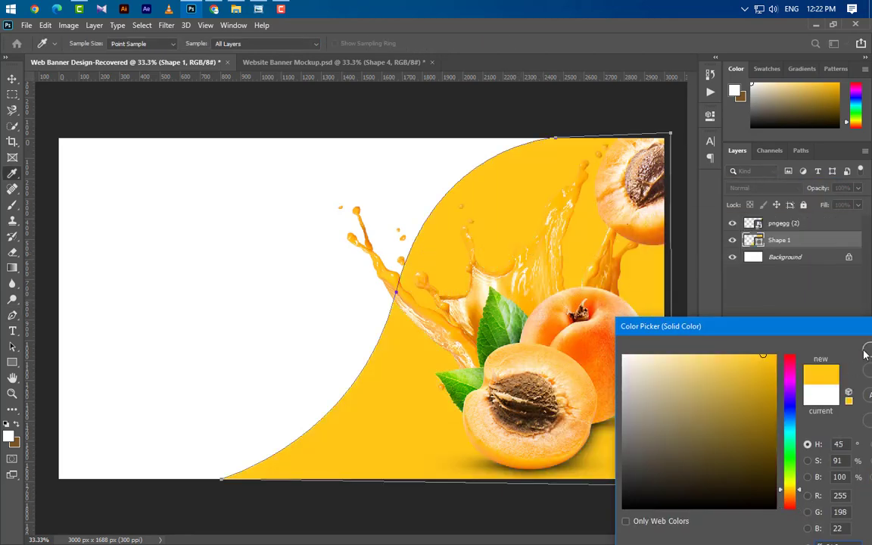
key("Return")
left_click(12, 78)
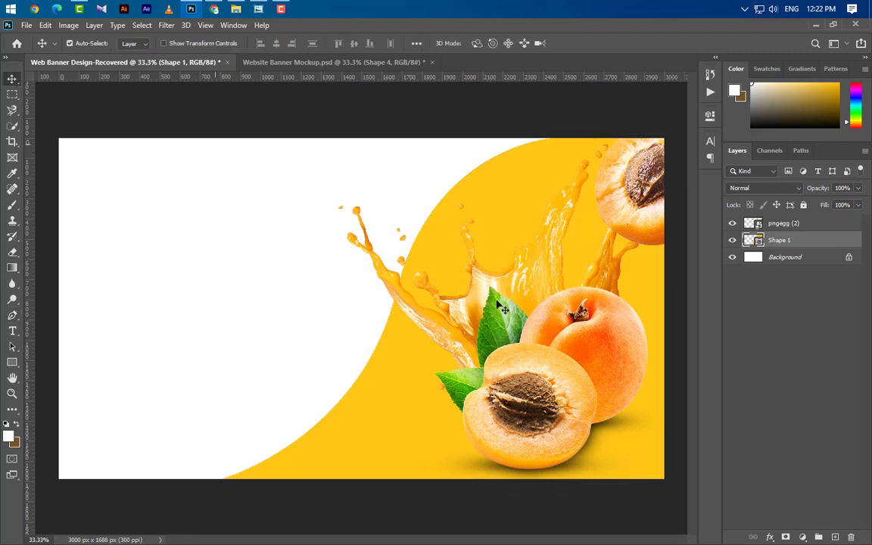
double_click(757, 241)
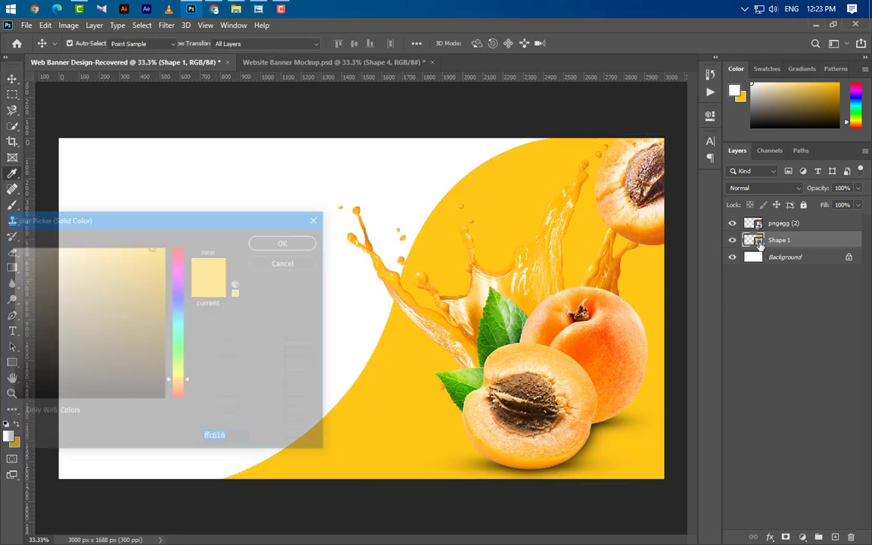
left_click_drag(164, 223, 350, 157)
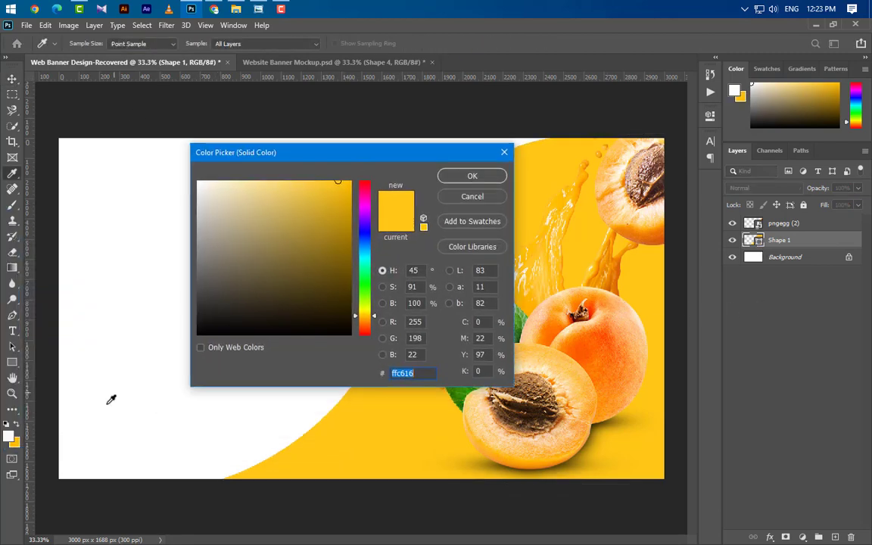
left_click(25, 439)
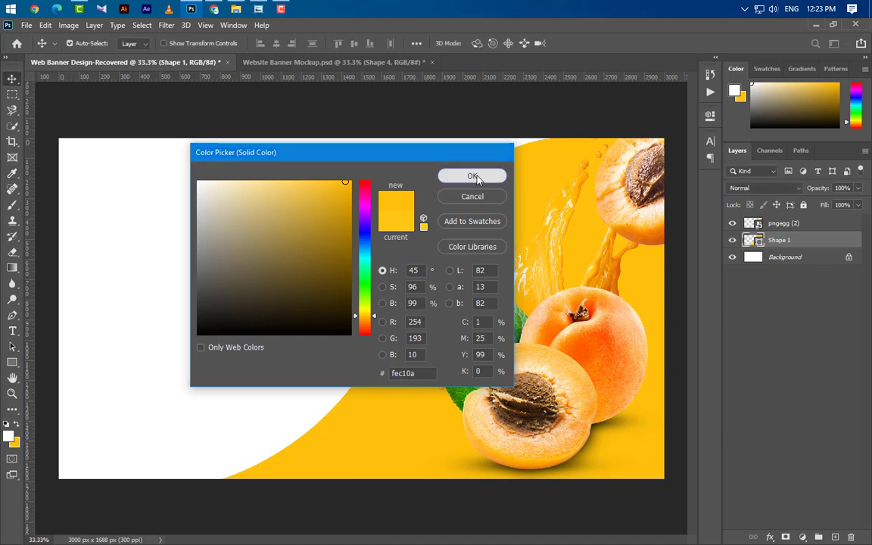
left_click(476, 179)
left_click(834, 537)
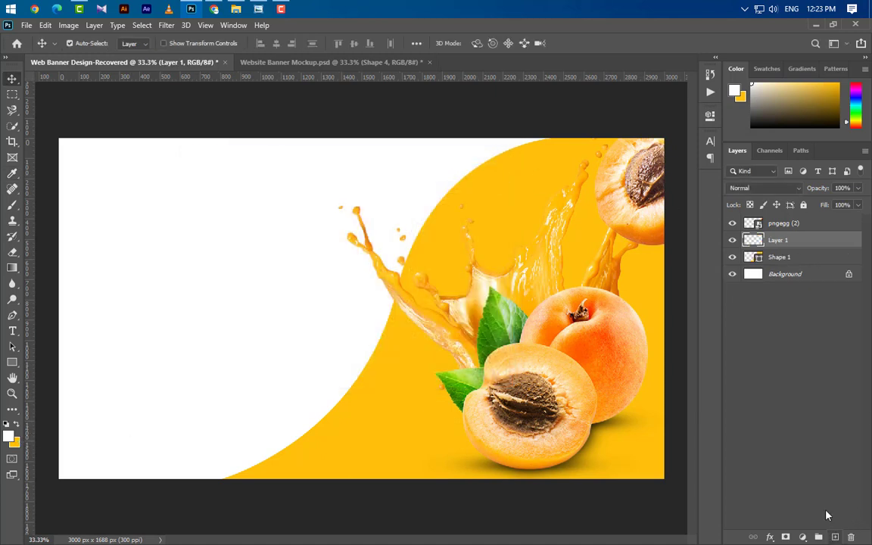
Step: Paint a soft white glow around the juice splash with a smaller brush
left_click(14, 207)
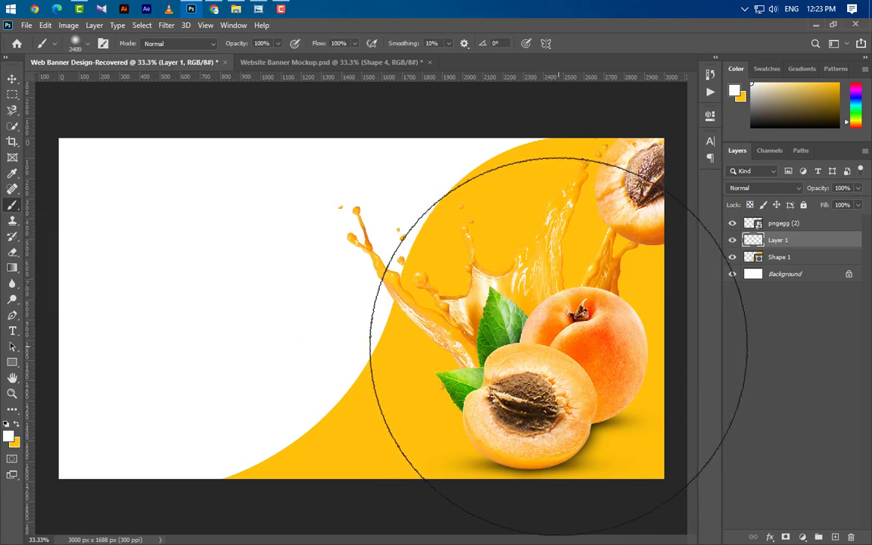
key("bracketleft")
key("bracketleft")
key("bracketleft")
key("bracketleft")
key("bracketleft")
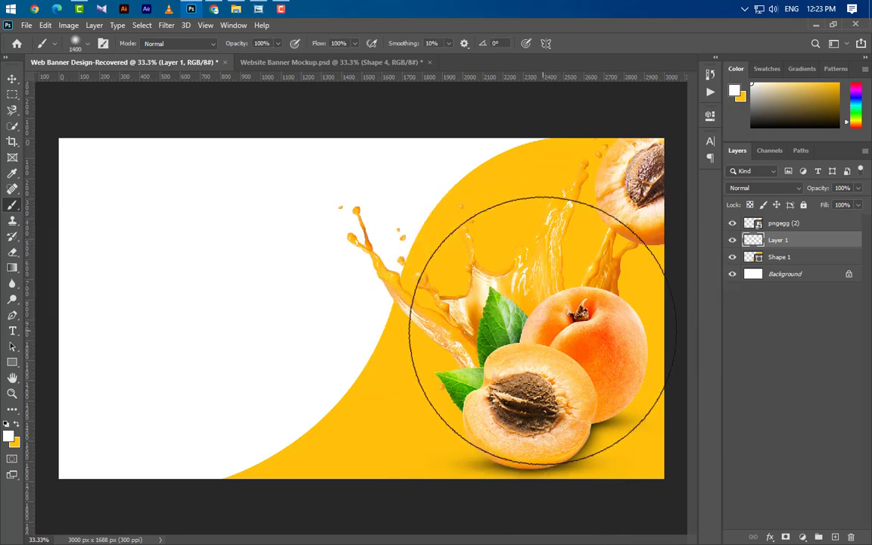
key("bracketleft")
key("bracketleft")
left_click(538, 325)
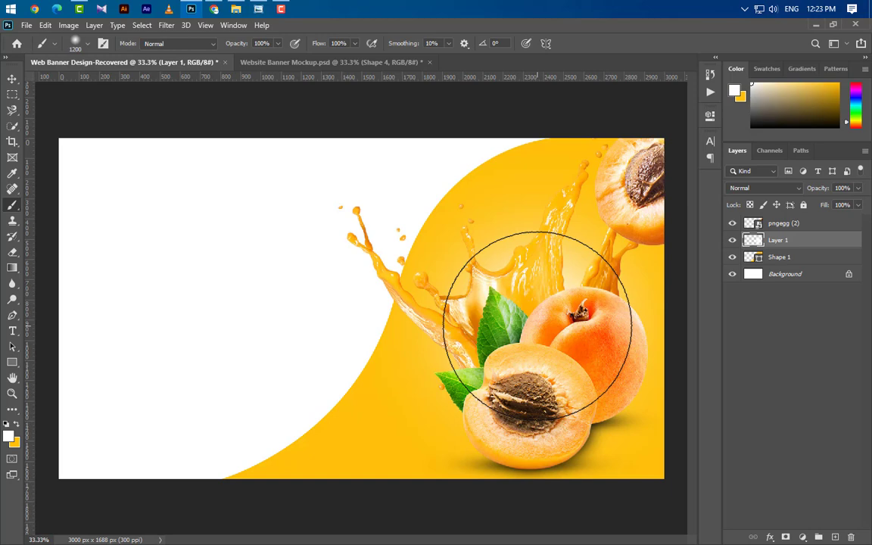
left_click_drag(537, 325, 484, 295)
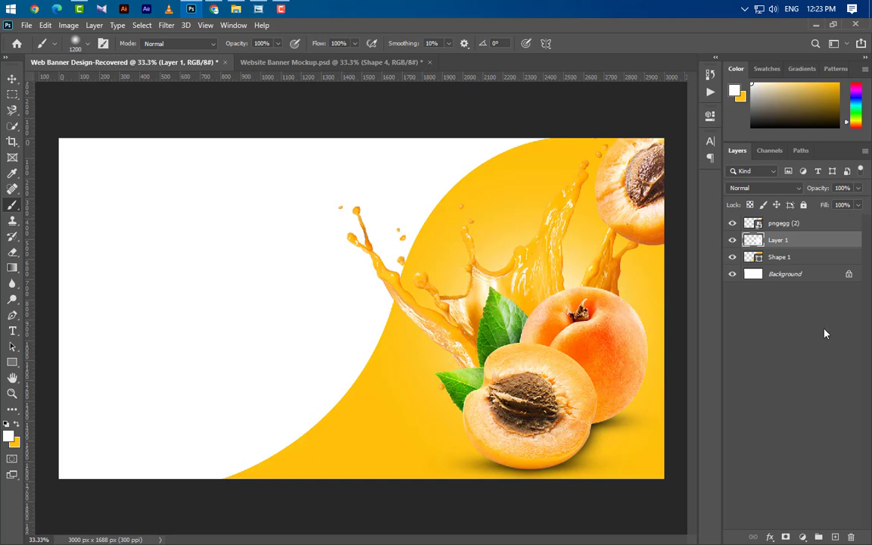
Step: Give Layer 1 a yellow Color Overlay layer style
double_click(836, 245)
left_click(496, 382)
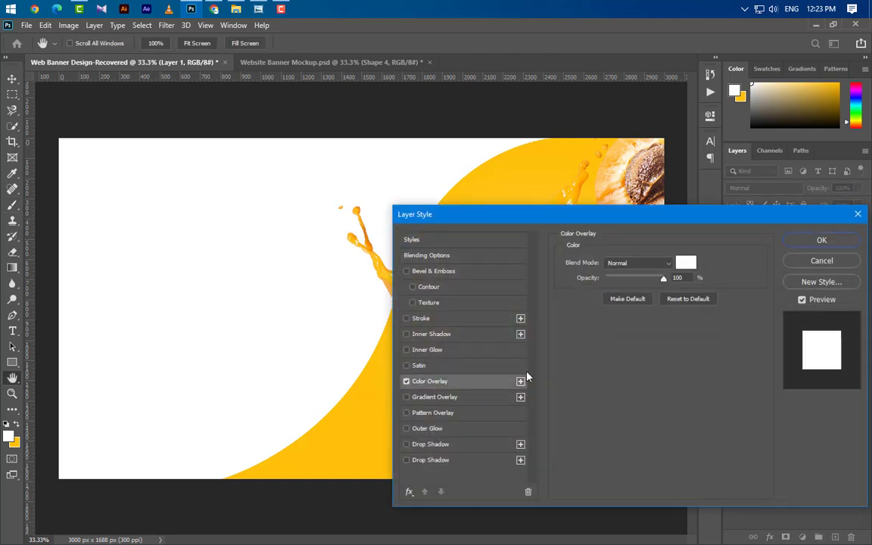
left_click(685, 265)
left_click(15, 443)
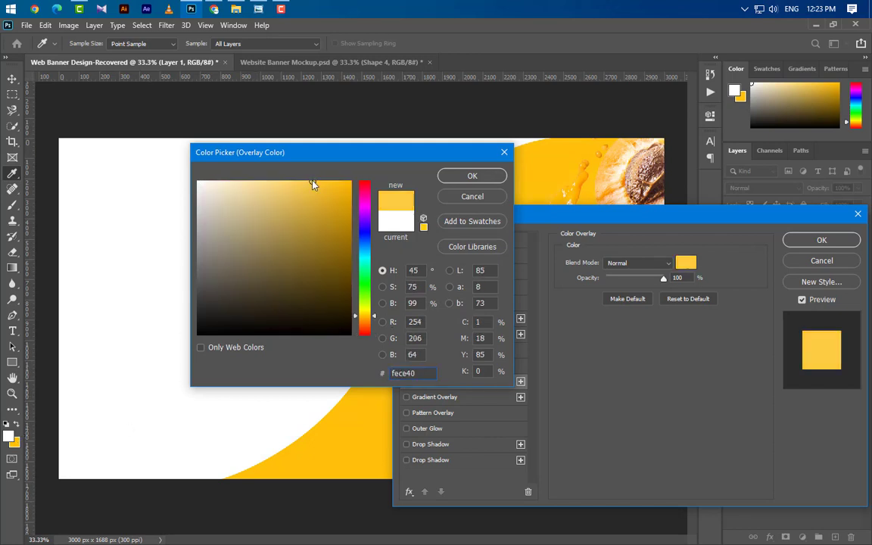
left_click(472, 176)
left_click(821, 240)
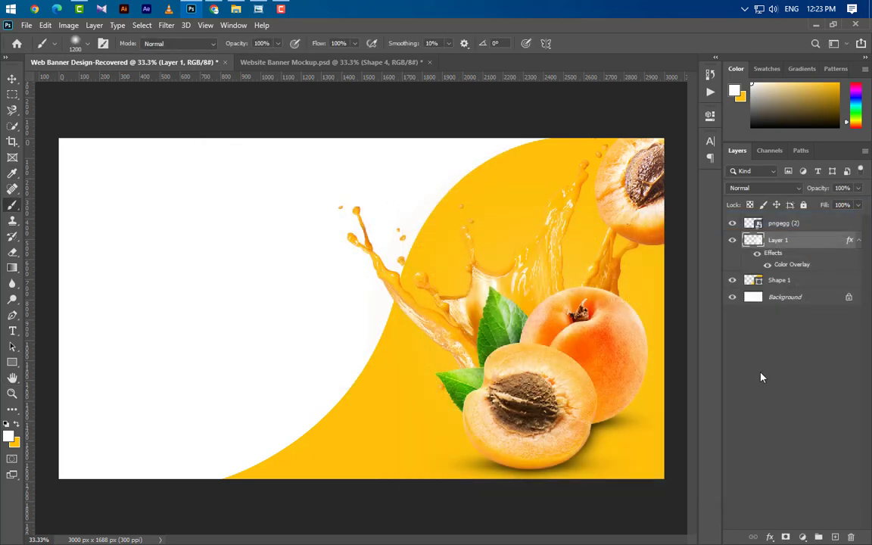
Step: Clip Layer 1 to the wave shape below and reselect the Background layer
right_click(778, 239)
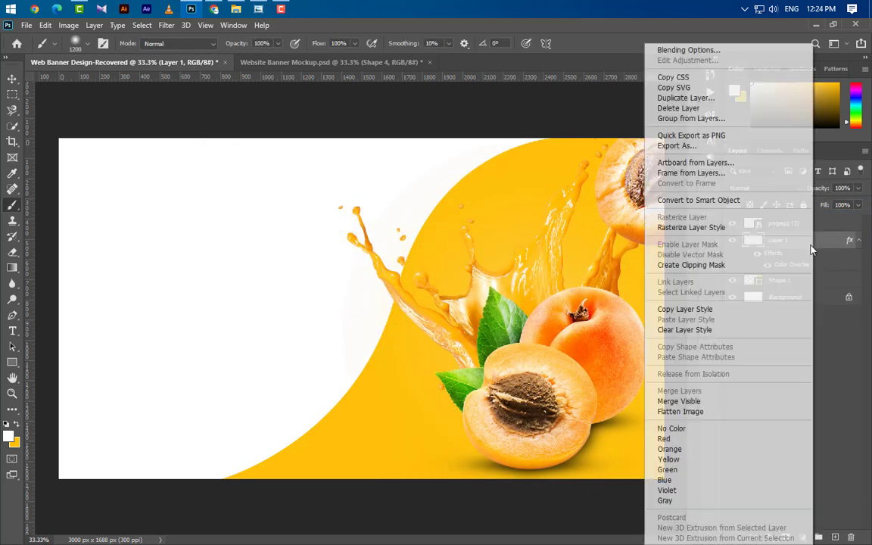
left_click(705, 265)
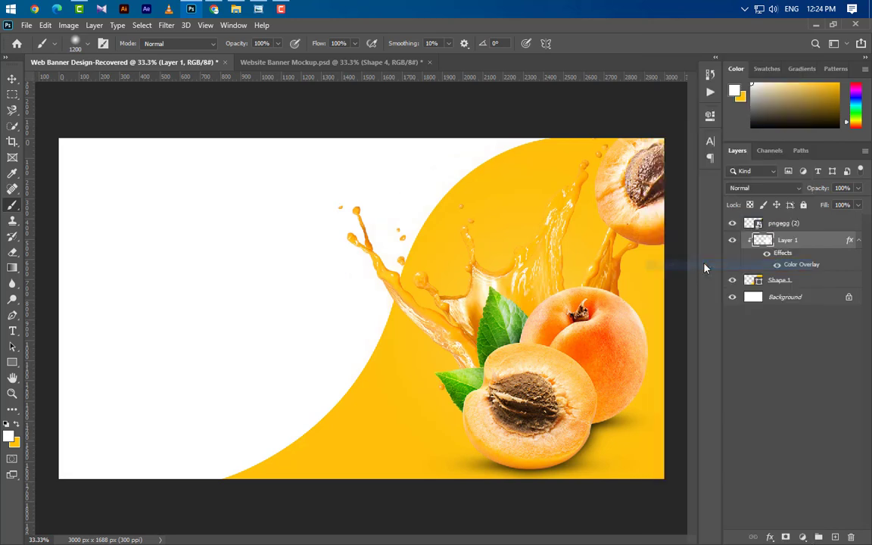
key("v")
key("ctrl+0")
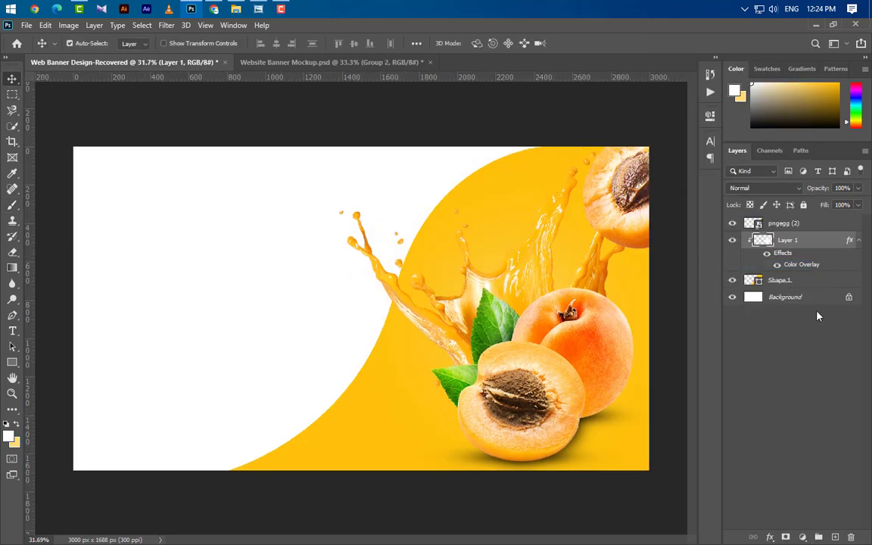
left_click(817, 303)
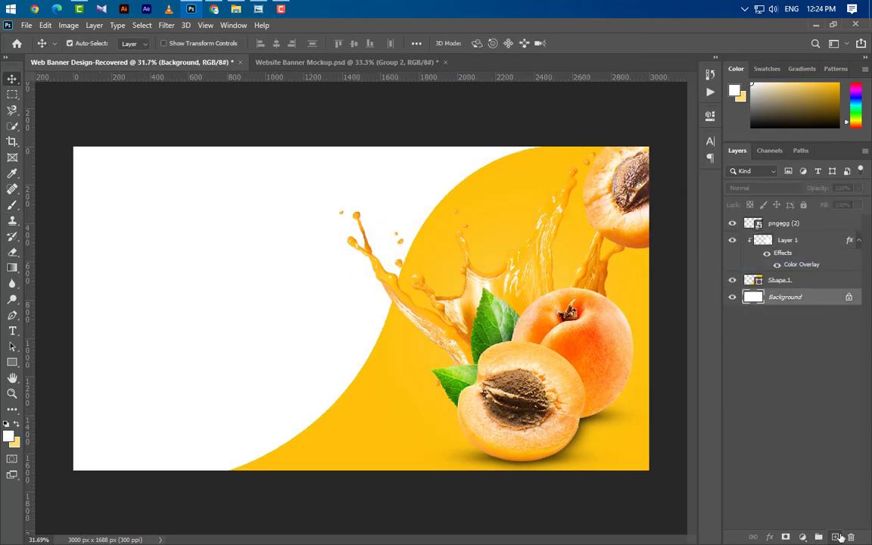
Step: On a new layer above Background, draw a second curved wave outline with the Pen tool
key("ctrl+shift+alt+n")
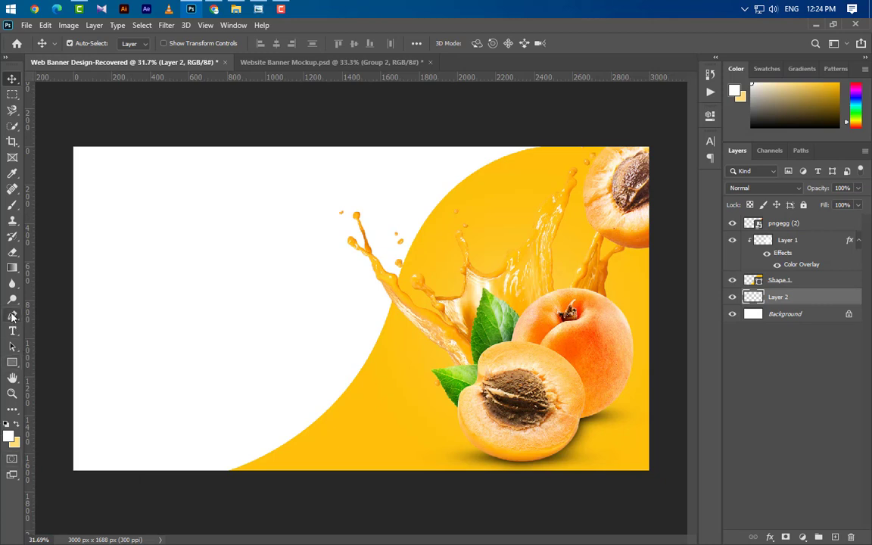
key("p")
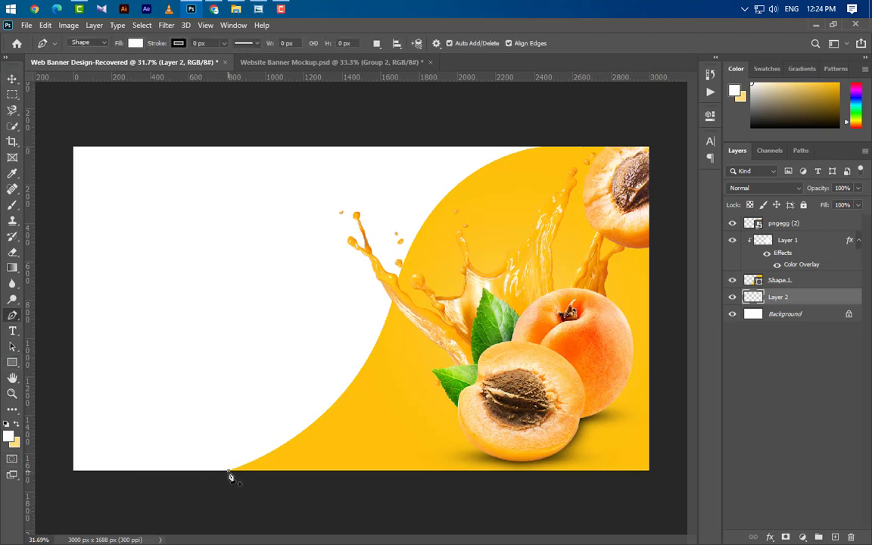
left_click(228, 470)
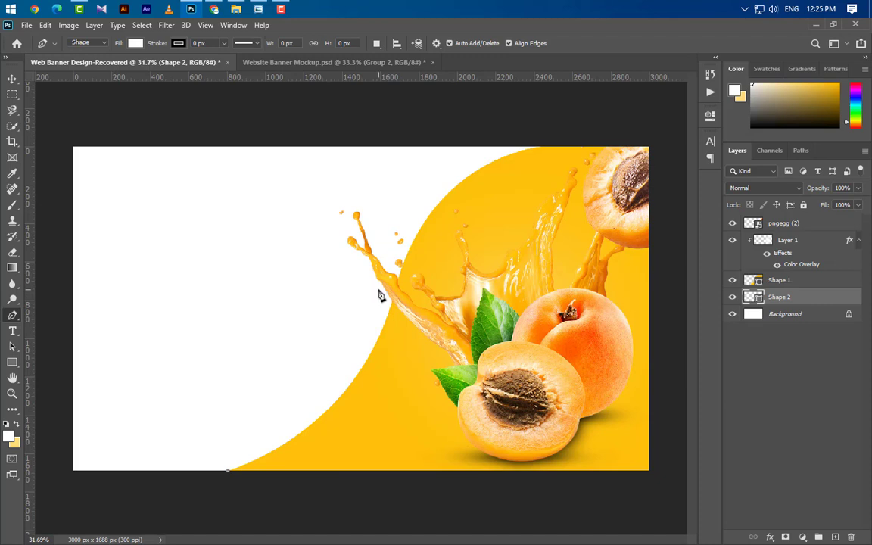
left_click_drag(379, 290, 403, 173)
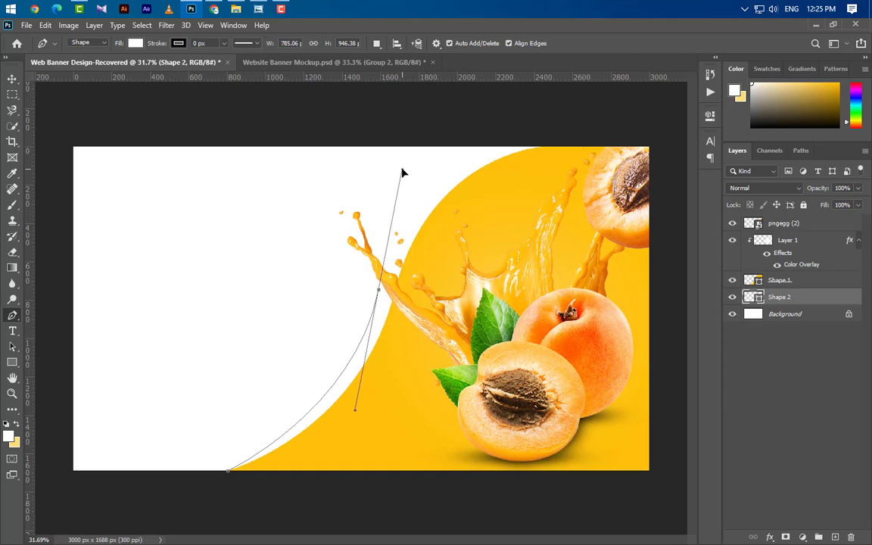
left_click(540, 151)
left_click_drag(542, 153, 563, 151)
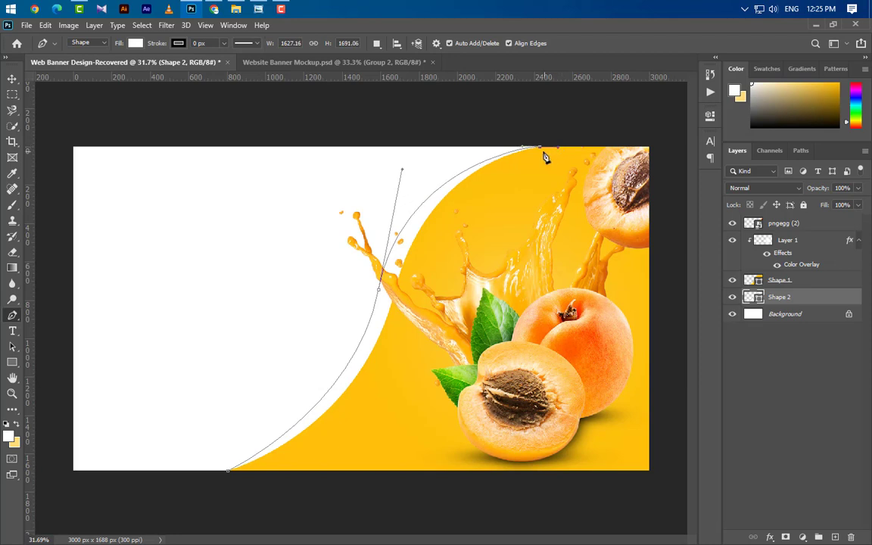
left_click_drag(562, 151, 545, 150)
left_click_drag(566, 498, 564, 492)
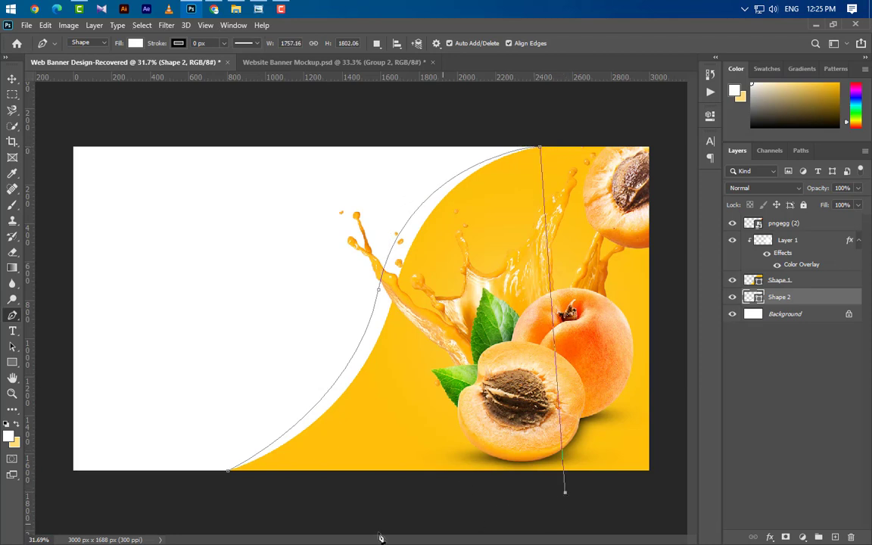
left_click(229, 471)
Step: Fill Shape 2 with light yellow fedd79
double_click(759, 299)
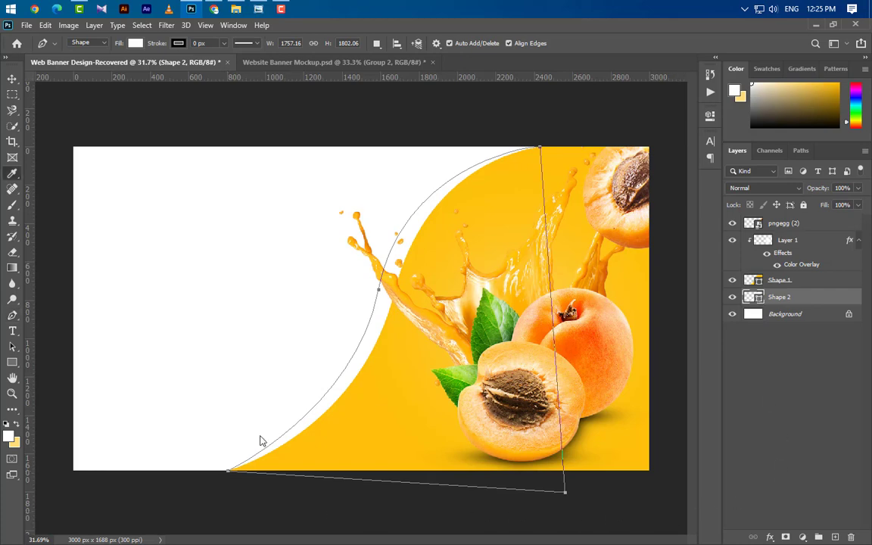
left_click(15, 443)
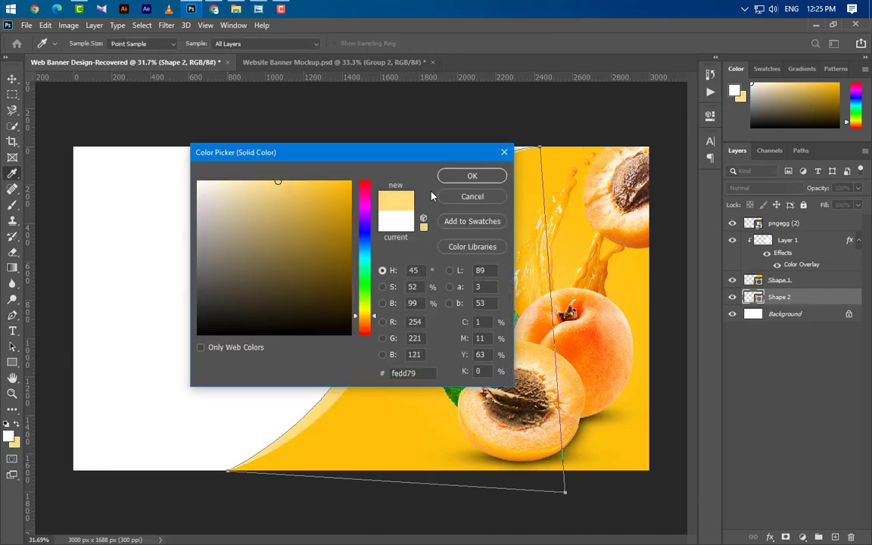
left_click(471, 176)
left_click(12, 79)
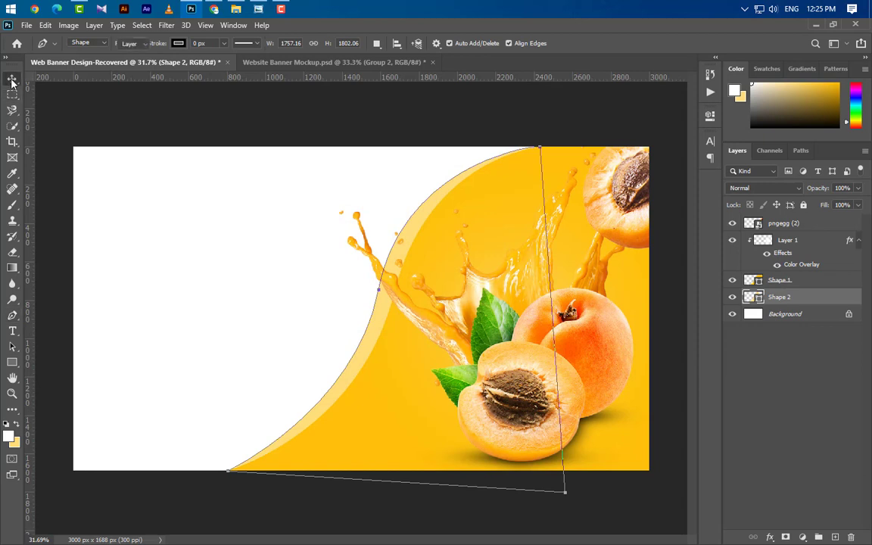
Step: Draw a rectangle over the banner's left part on a new layer above Background
left_click(821, 321)
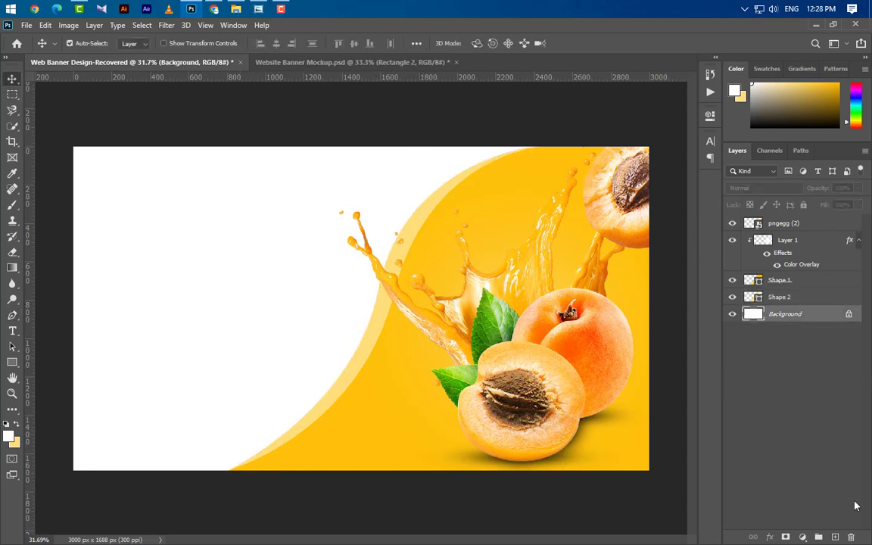
key("ctrl+shift+alt+n")
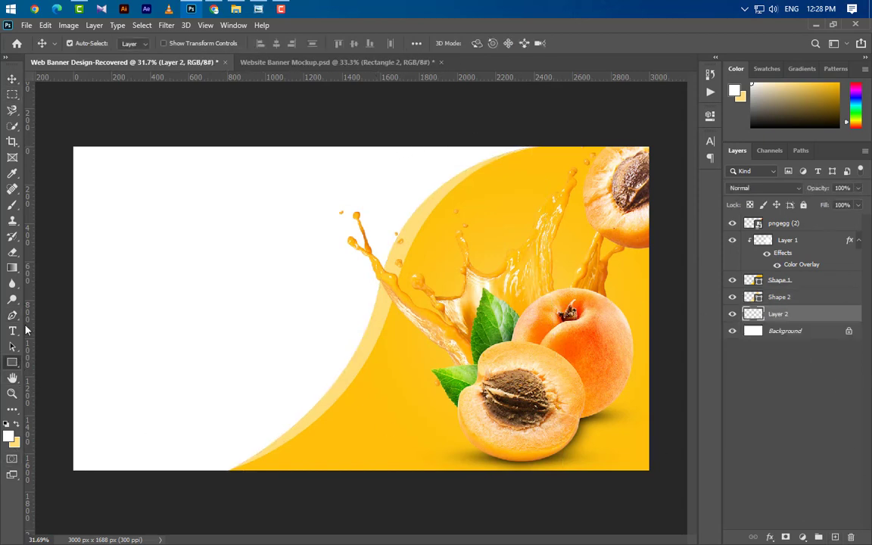
left_click(12, 362)
left_click_drag(69, 142, 557, 479)
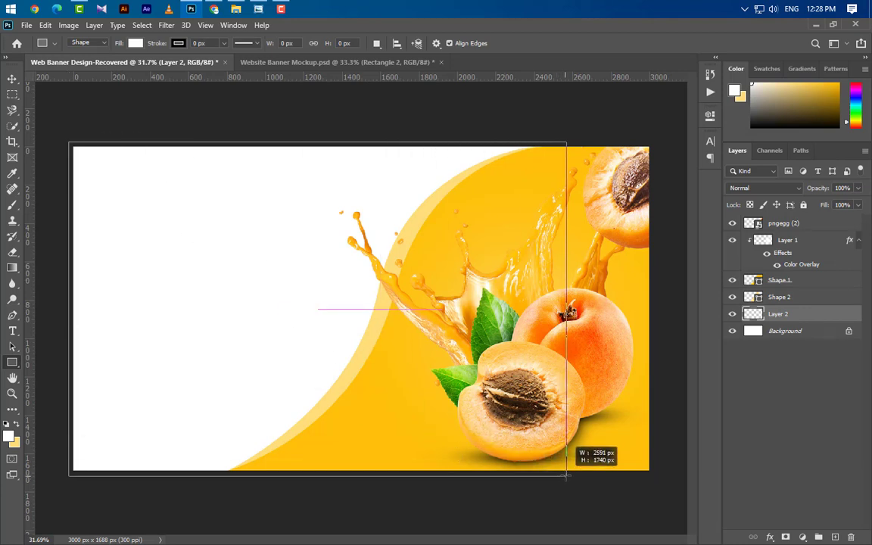
left_click_drag(558, 479, 566, 475)
left_click(675, 111)
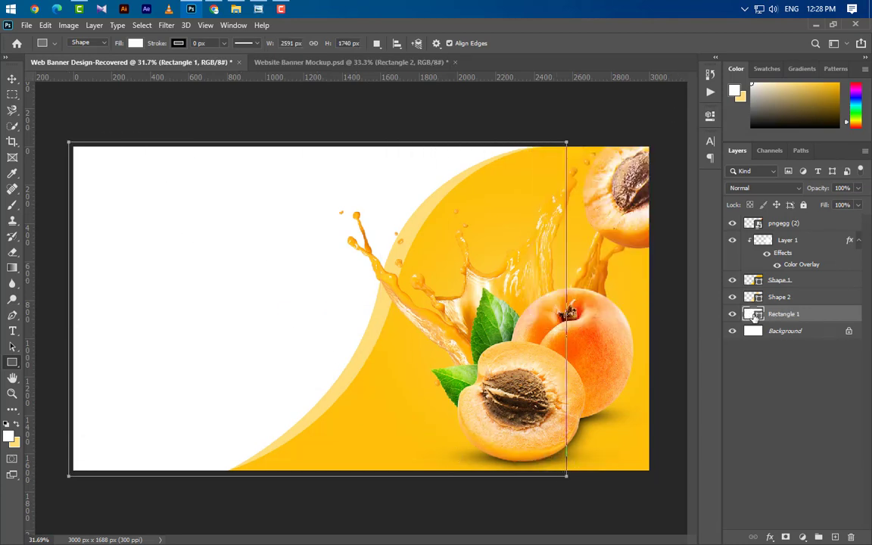
Step: Fill the rectangle dark green 003b00 and duplicate the pngegg (2) fruit layer
double_click(757, 316)
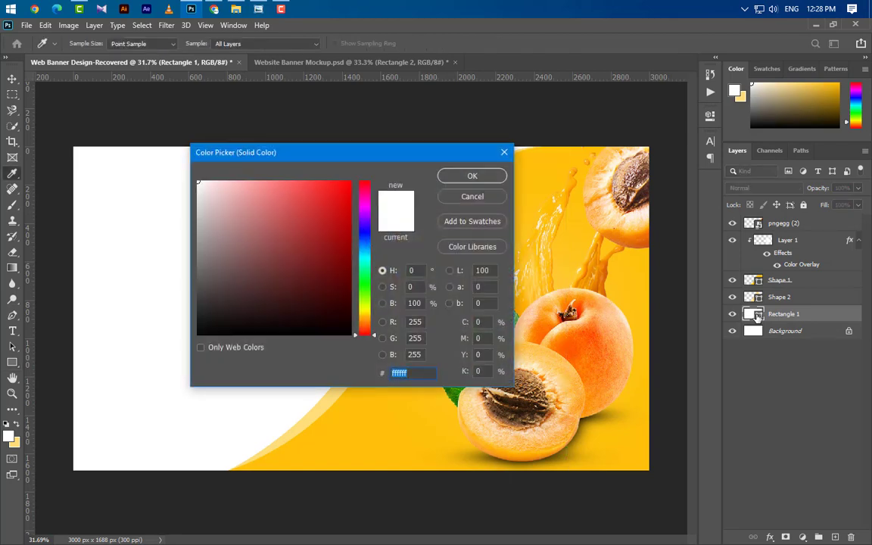
type("003b00")
left_click(470, 176)
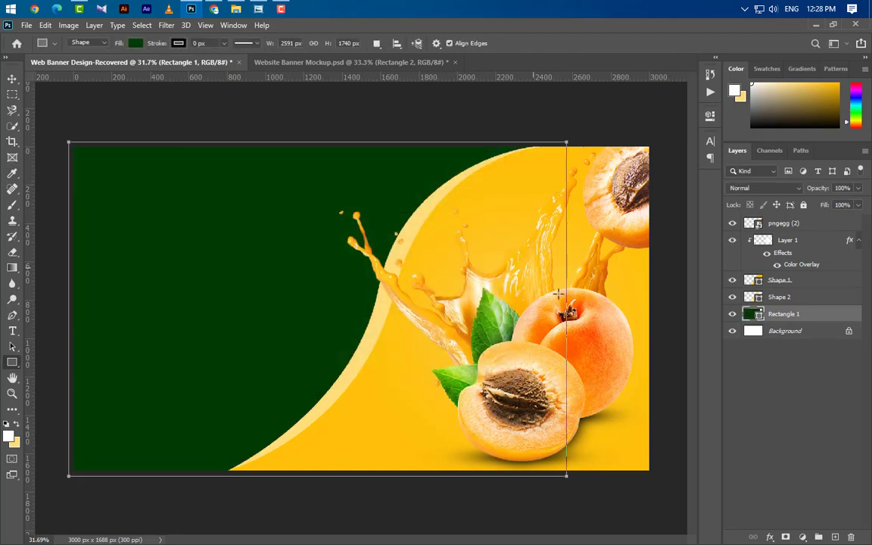
left_click(733, 224)
left_click(733, 224)
left_click_drag(800, 229, 833, 535)
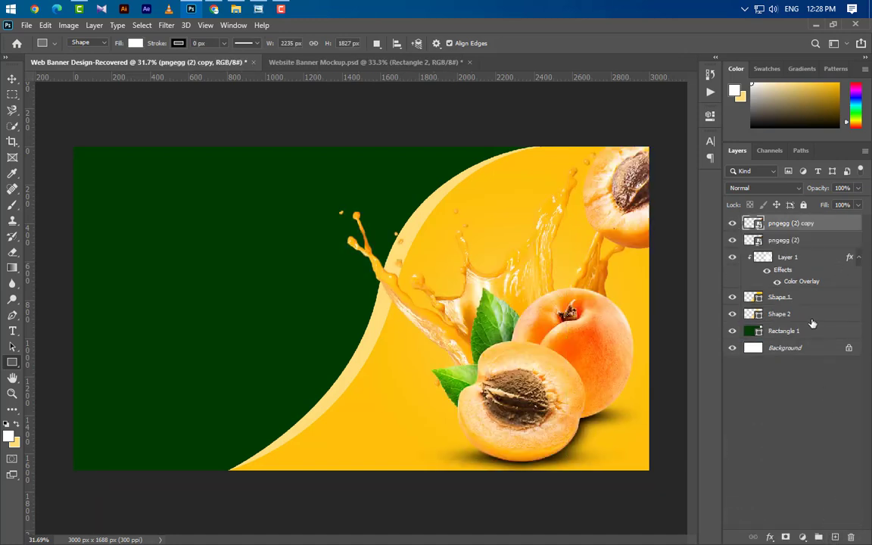
Step: Flip the fruit copy horizontally and shift it toward the left
key("ctrl+t")
right_click(558, 342)
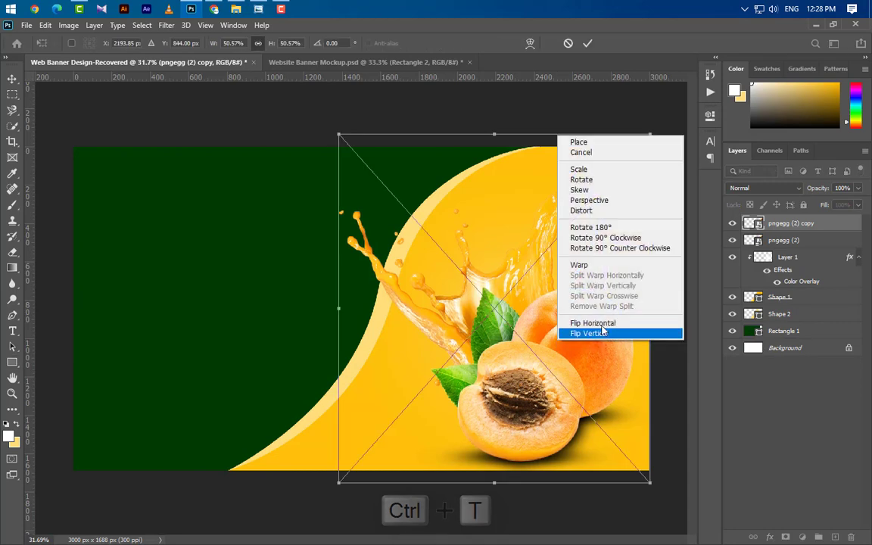
left_click(603, 326)
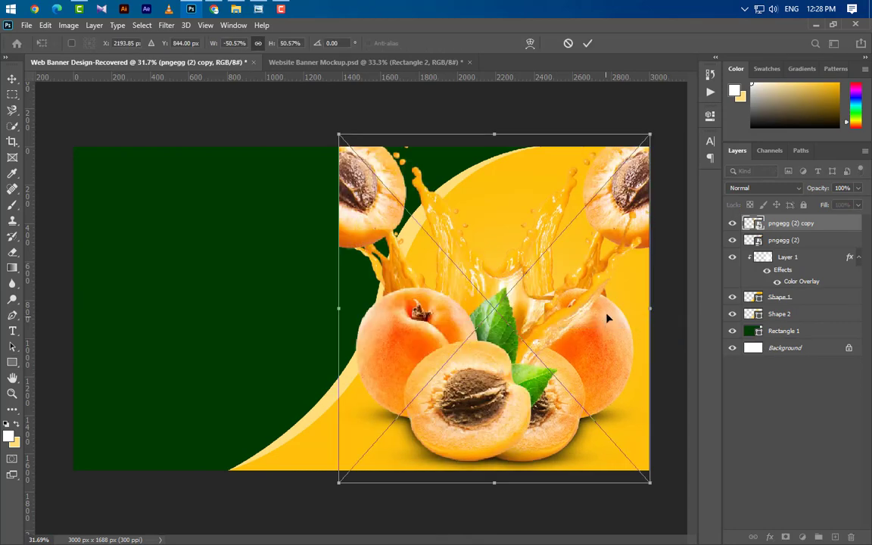
key("Left")
key("Left")
key("Left")
key("Left")
key("Left")
key("Left")
key("shift+Left")
key("shift+Left")
key("shift+Left")
key("shift+Left")
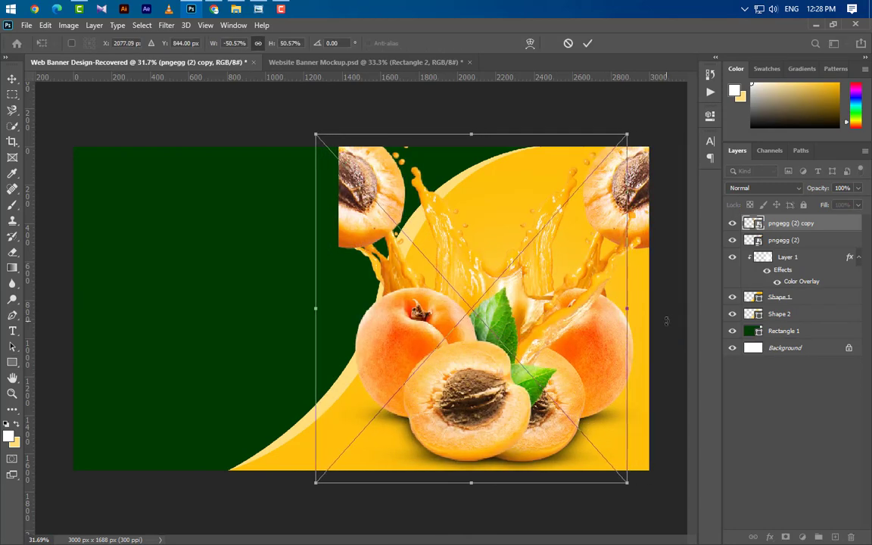
key("shift+Left")
key("shift+Left")
key("shift+Left")
key("shift+Left")
key("shift+Left")
key("shift+Left")
key("shift+Left")
key("shift+Left")
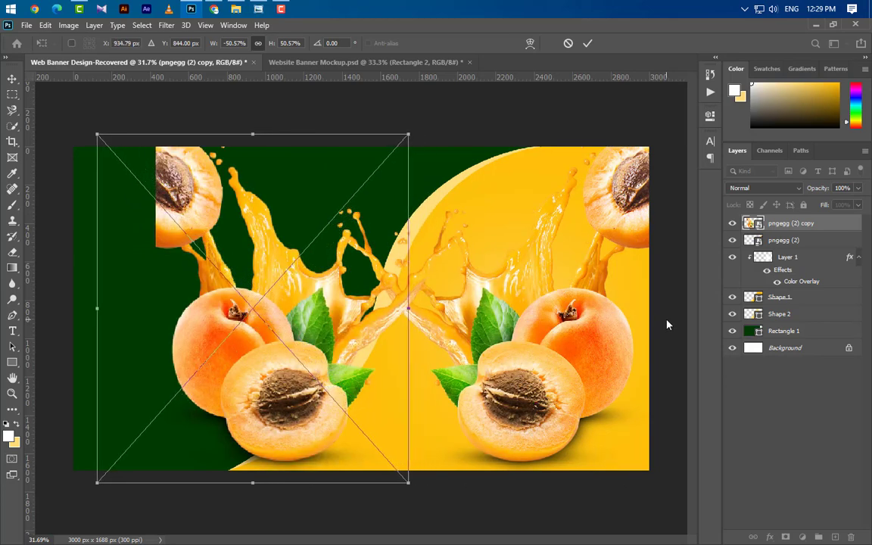
key("shift+Left")
key("shift+Left")
key("shift+Left")
key("Left")
key("Left")
key("Left")
key("Left")
key("Left")
key("Left")
key("shift+Left")
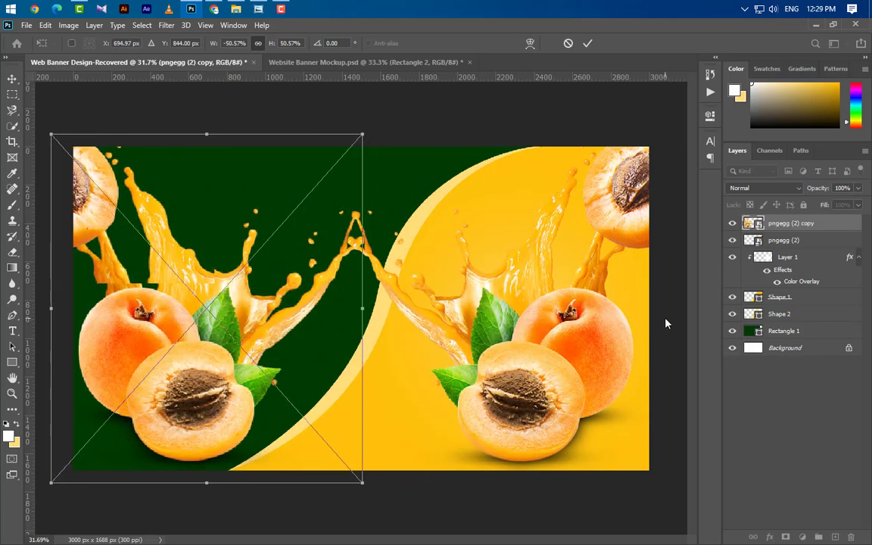
key("Left")
key("Left")
key("Left")
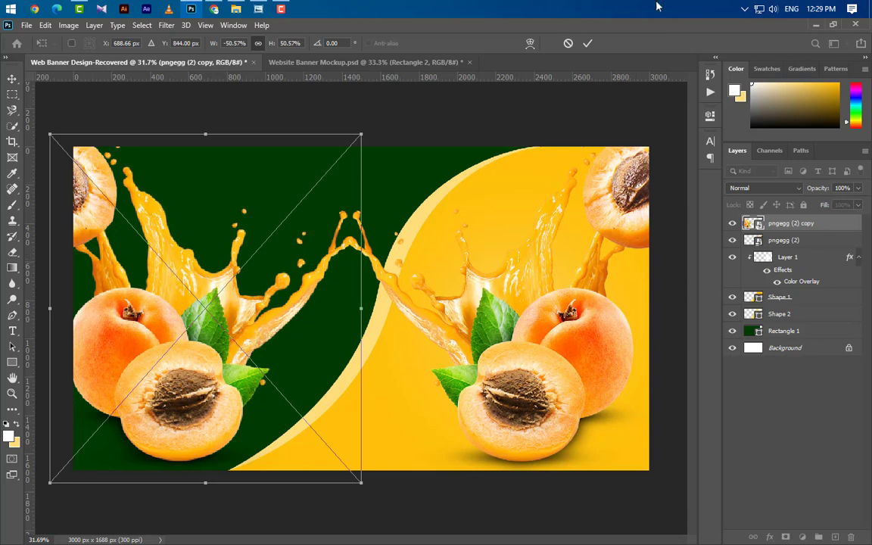
left_click(588, 44)
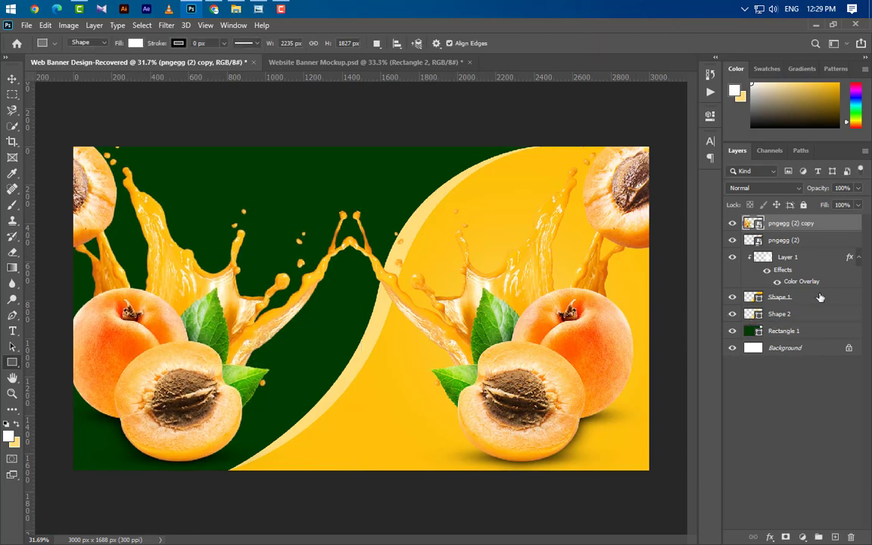
Step: Put the copy beneath the wave shapes in Multiply mode, then bring in the ORGANIC logo
left_click_drag(822, 227, 827, 315)
left_click(775, 189)
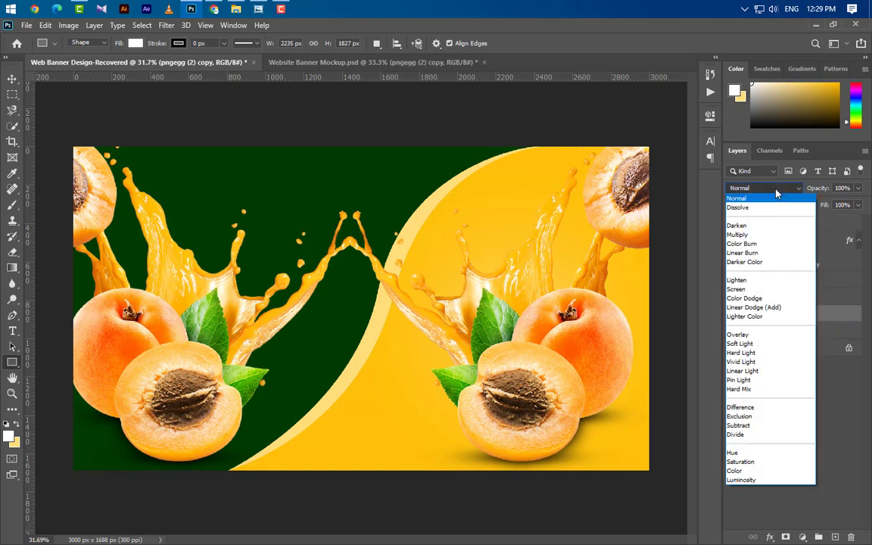
left_click(768, 236)
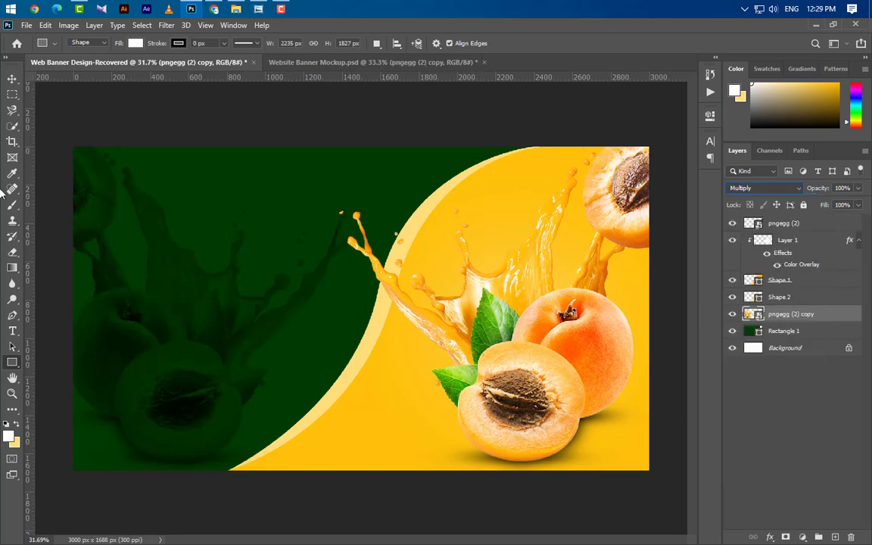
left_click(12, 79)
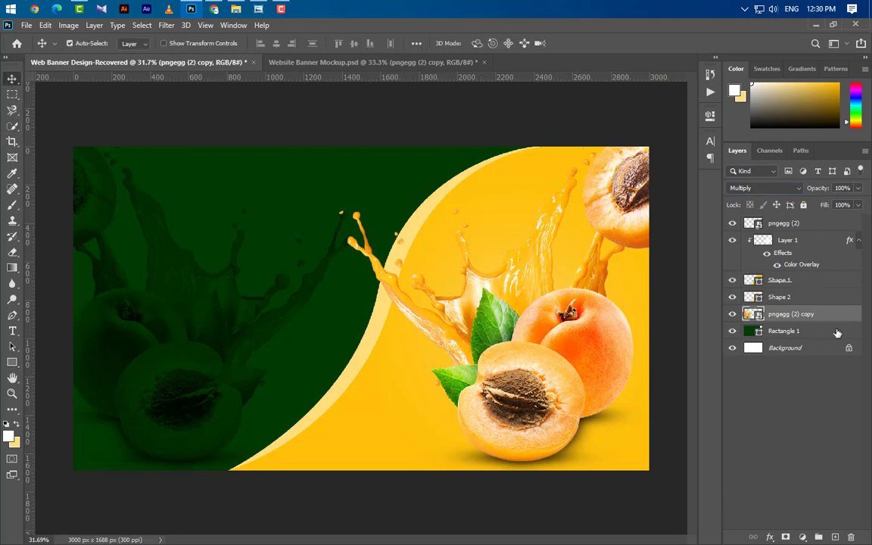
key("Up")
key("Up")
key("Up")
key("Up")
key("Up")
key("Up")
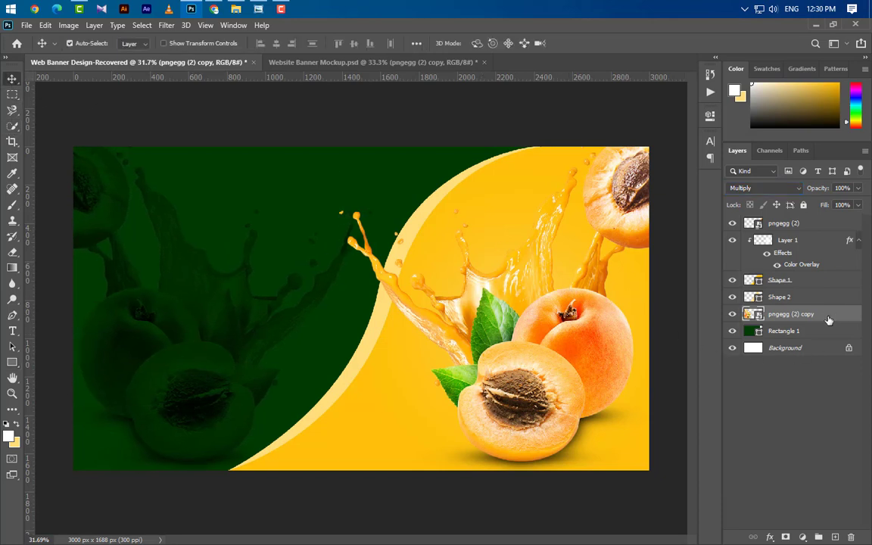
key("ctrl+Tab")
mouse_move(779, 452)
left_mouse_down()
mouse_move(269, 214)
mouse_move(156, 181)
mouse_move(150, 190)
left_mouse_up()
Step: Commit the ORGANIC logo placement and type the Website title below it
key("ctrl+t")
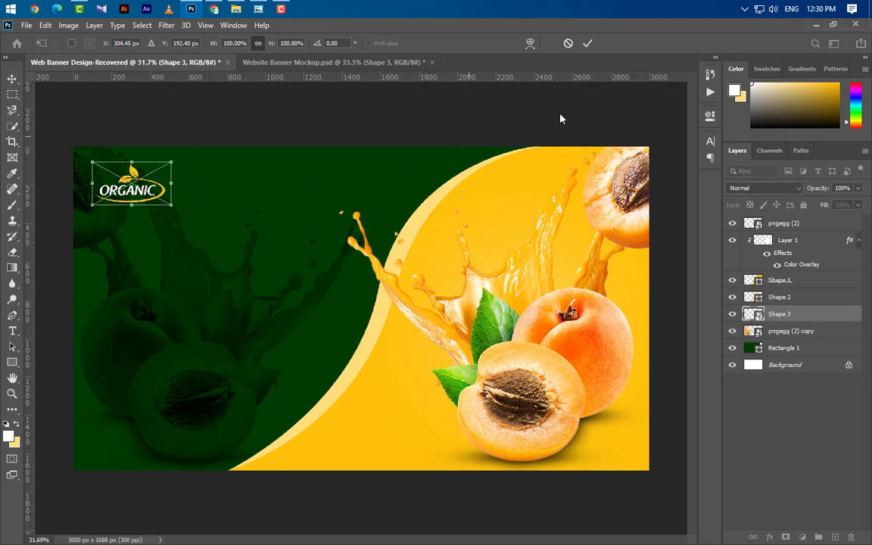
left_click(589, 44)
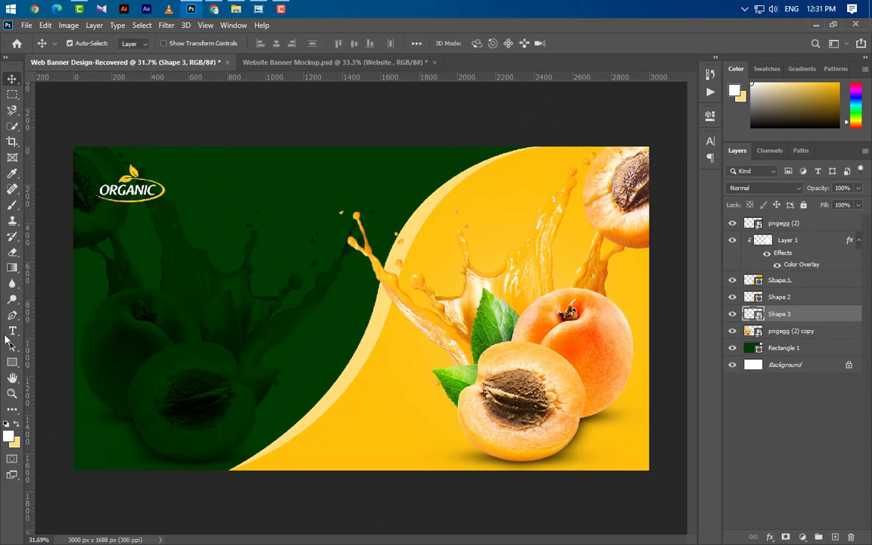
left_click(12, 330)
left_click(119, 246)
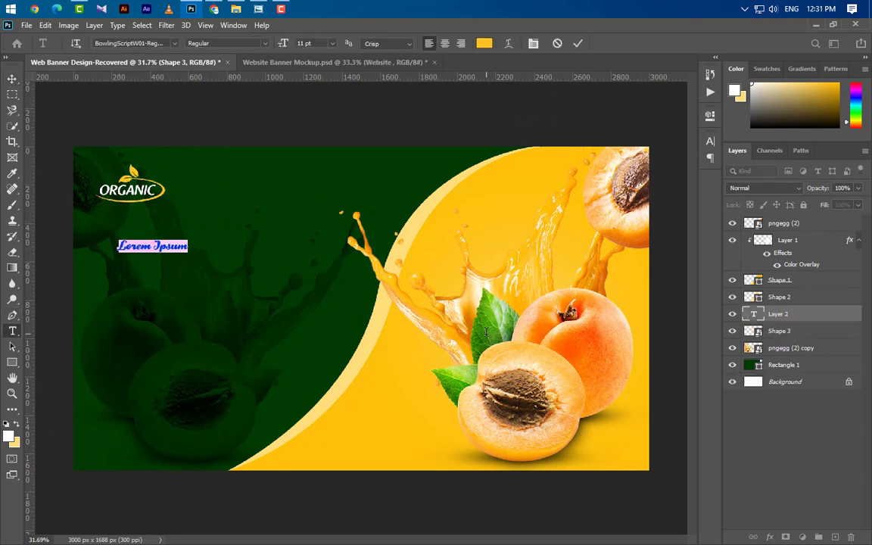
type("M")
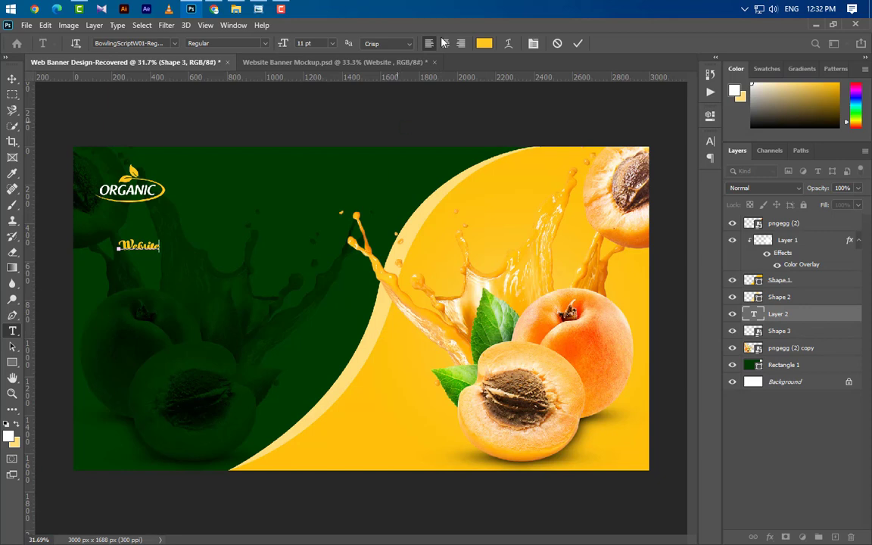
left_click(577, 44)
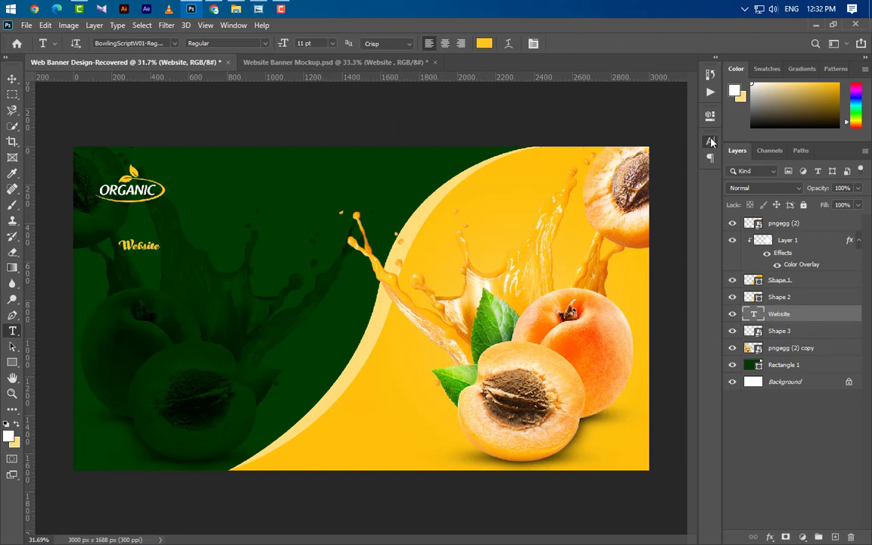
Step: Set the Website title to 52 pt and colour ffbf00, then move it slightly lower
left_click(710, 140)
left_click(575, 173)
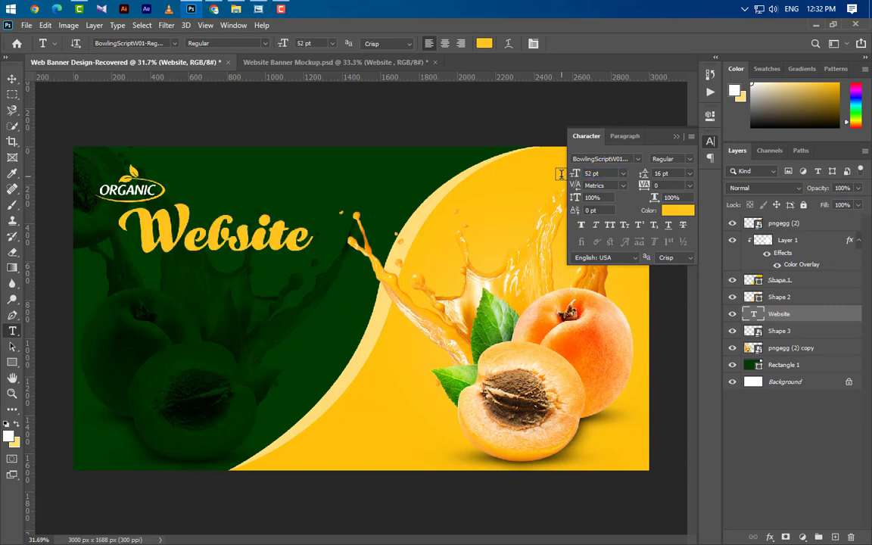
left_click(677, 210)
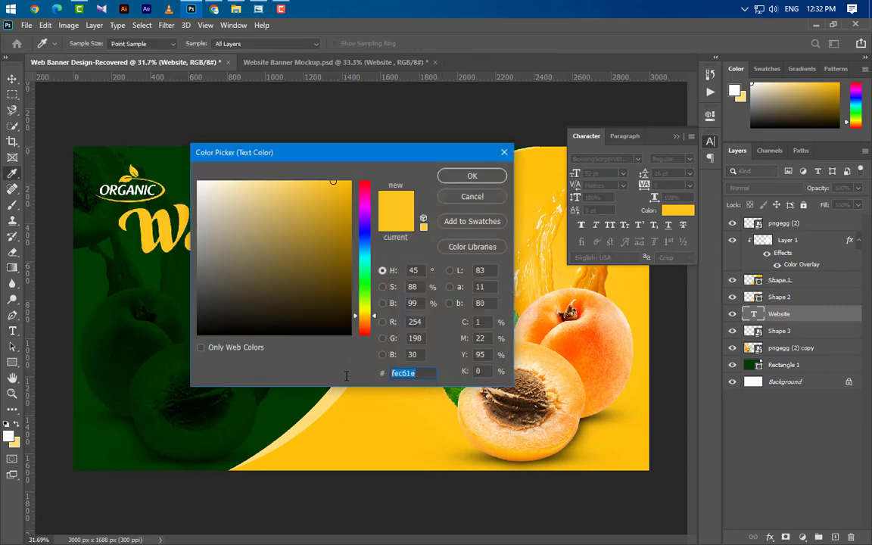
type("ffbf00")
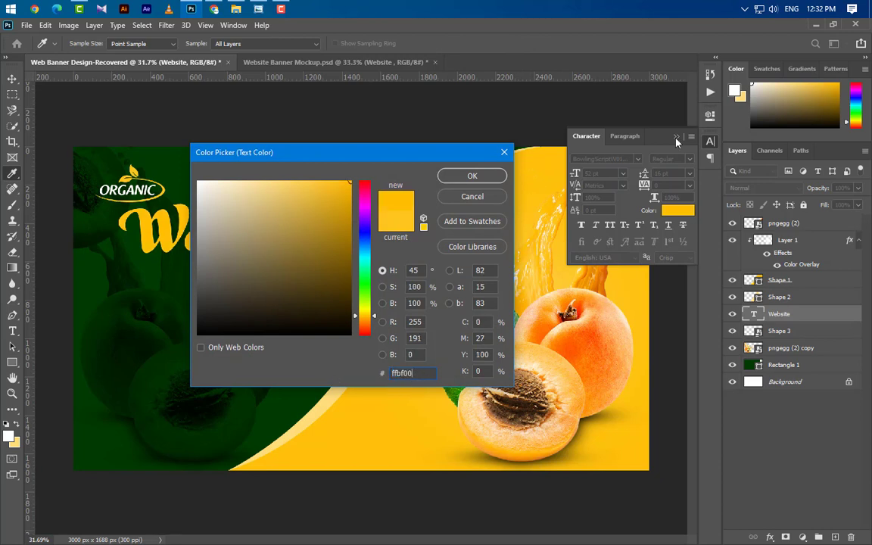
key("Return")
left_click(676, 138)
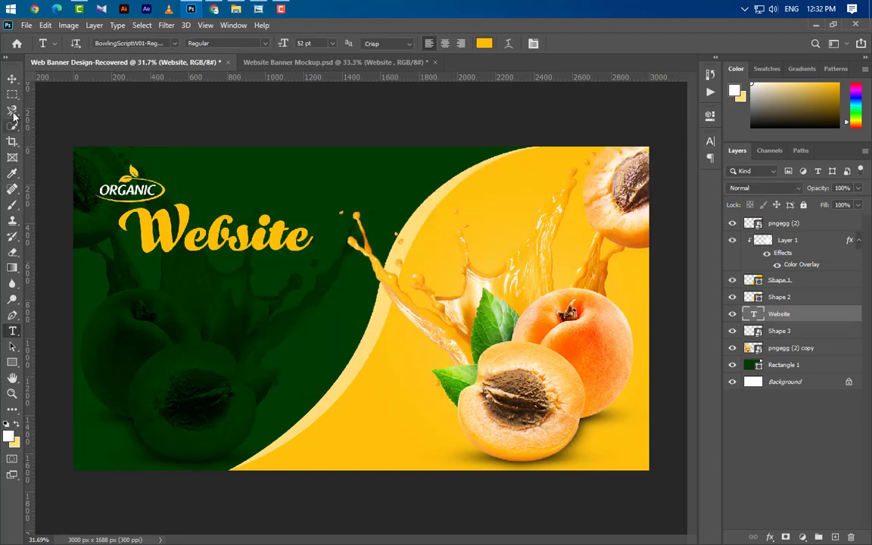
left_click(12, 78)
left_click_drag(195, 225, 190, 247)
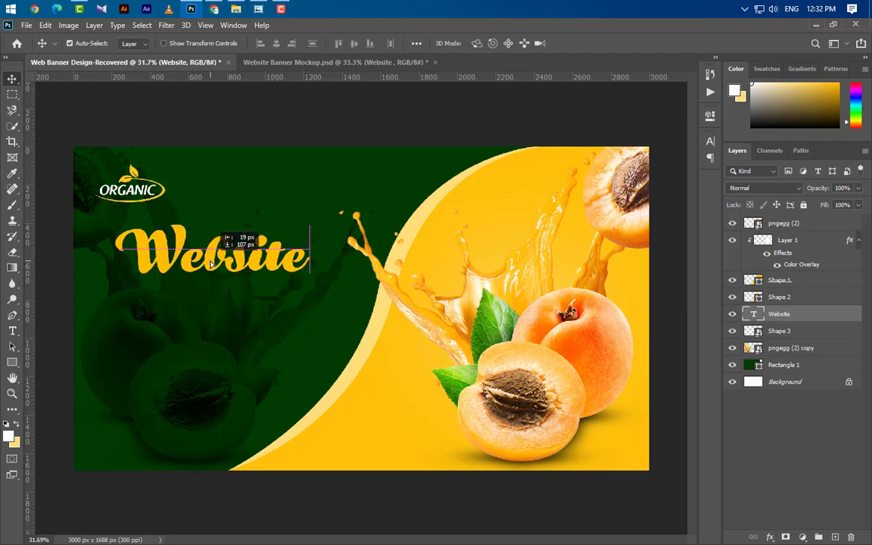
Step: Add Bevel & Emboss to the Website title with Inner Bevel and Smooth technique
key("h")
double_click(831, 318)
left_click(478, 271)
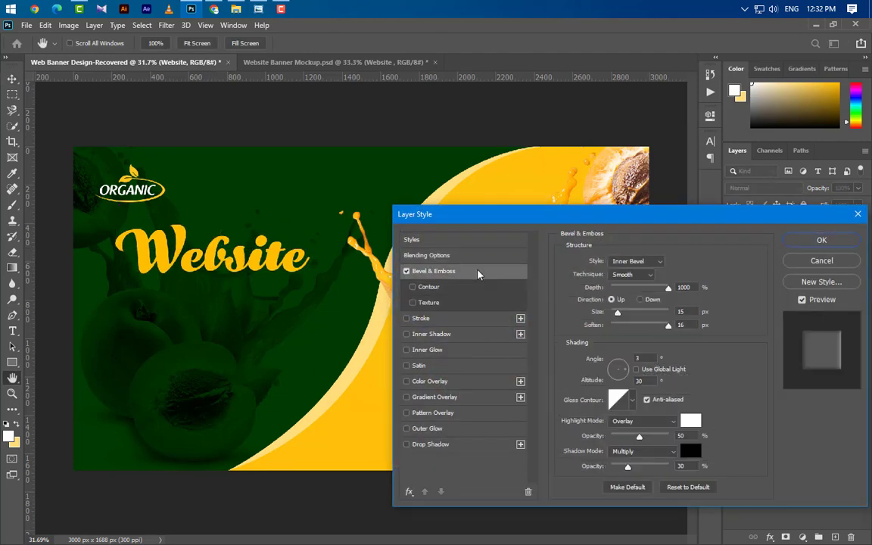
left_click(634, 261)
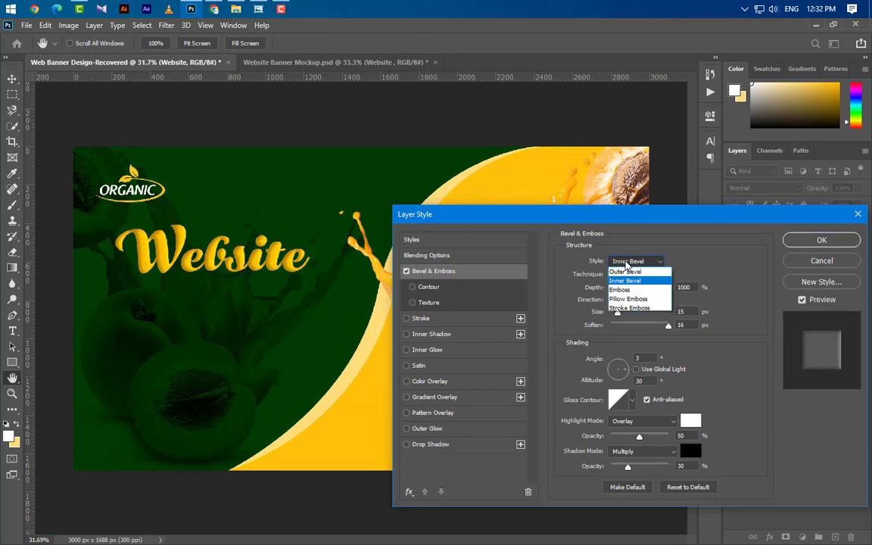
left_click(625, 281)
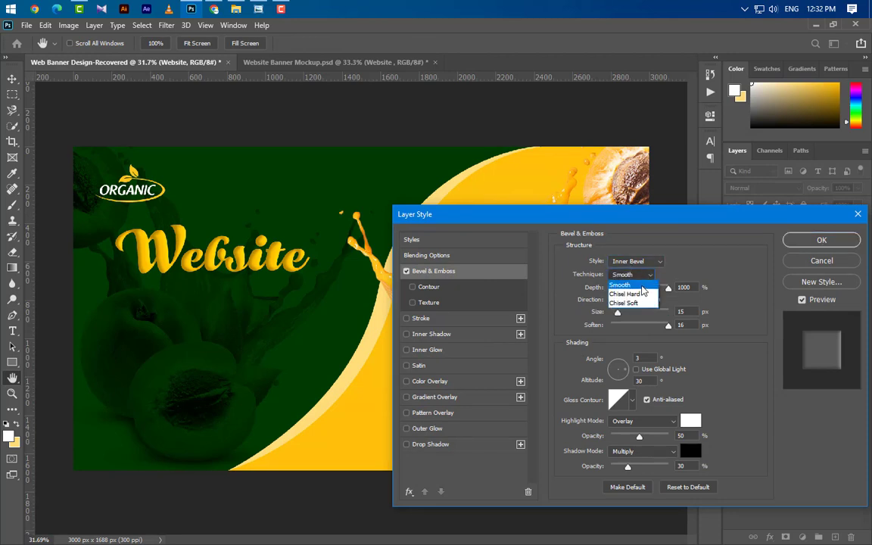
left_click(616, 276)
left_click(683, 287)
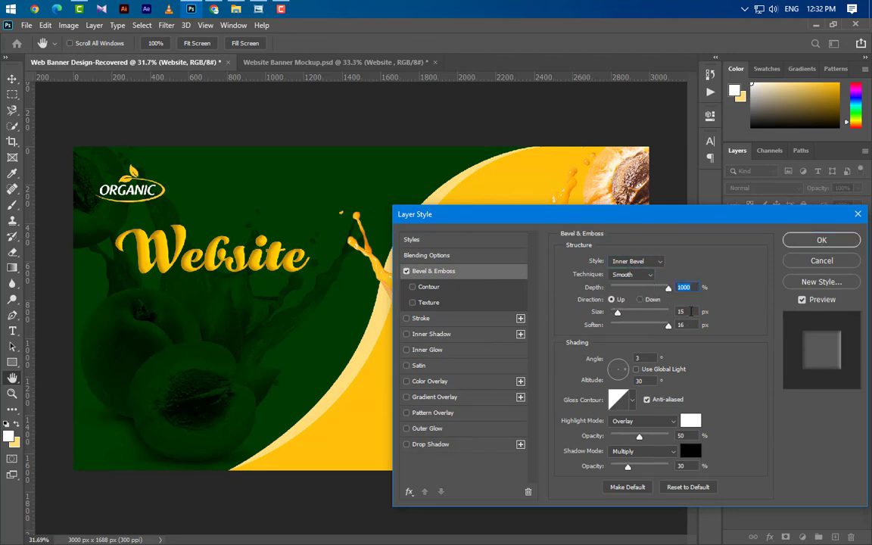
left_click(680, 311)
left_click(640, 381)
left_click(629, 401)
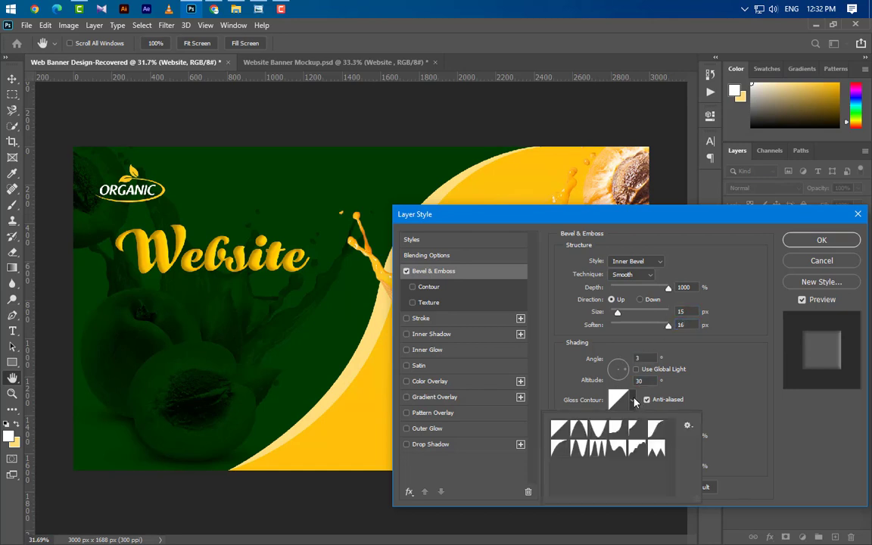
Step: Keep the bevel's white Overlay highlight and black Multiply shadow
left_click(687, 422)
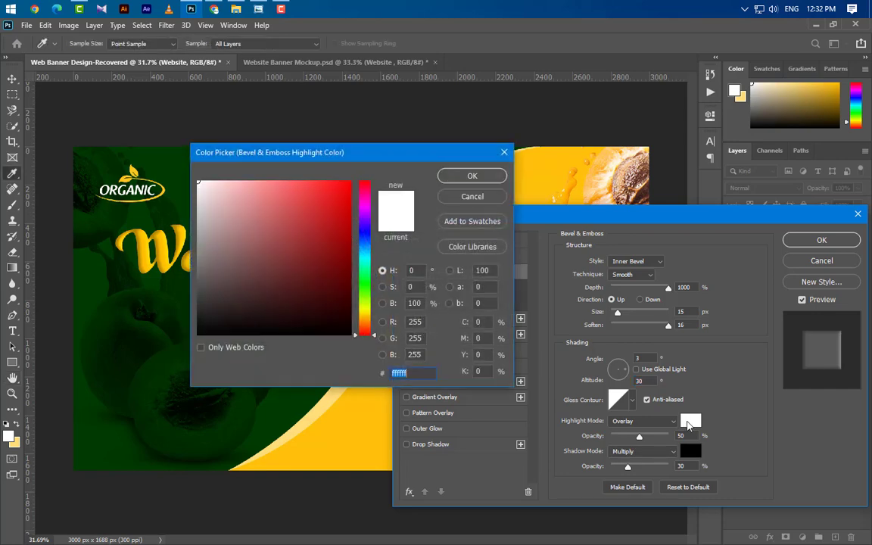
left_click(473, 196)
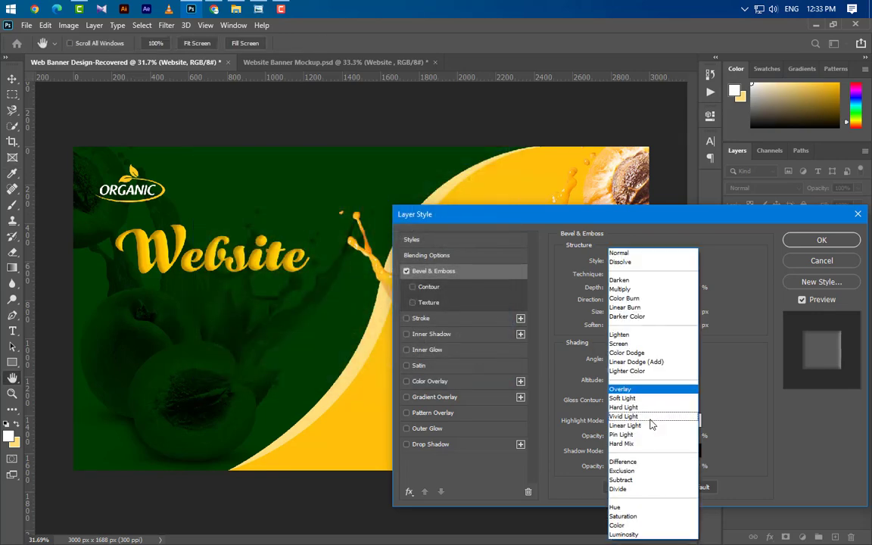
left_click(642, 421)
left_click(642, 392)
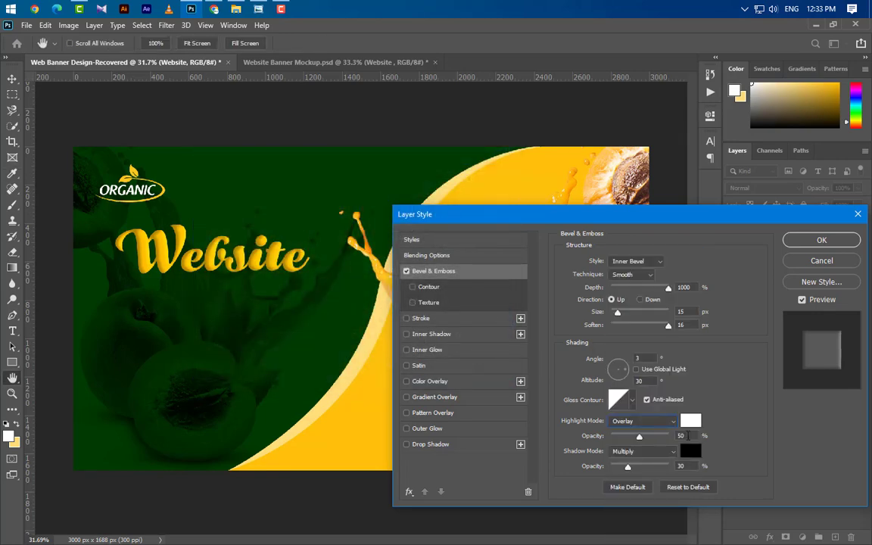
left_click(648, 452)
left_click(642, 286)
left_click(688, 452)
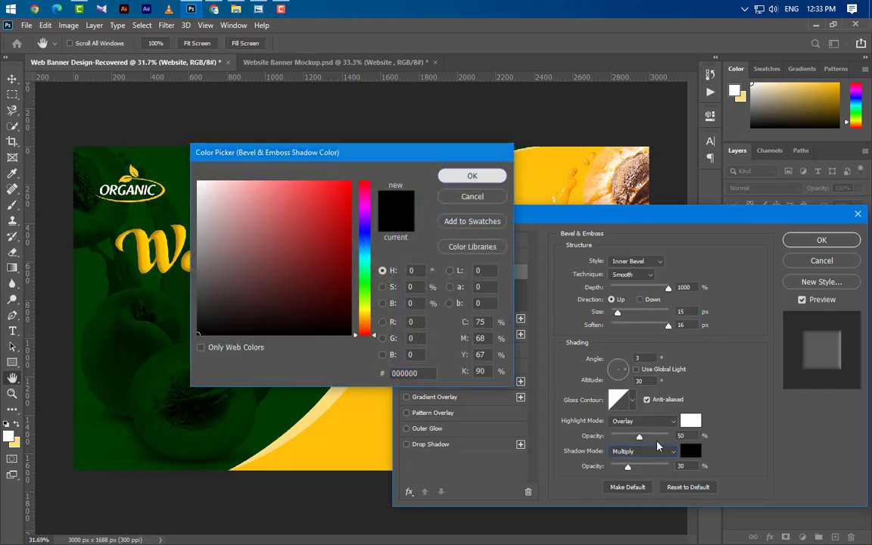
key("Return")
left_click(681, 466)
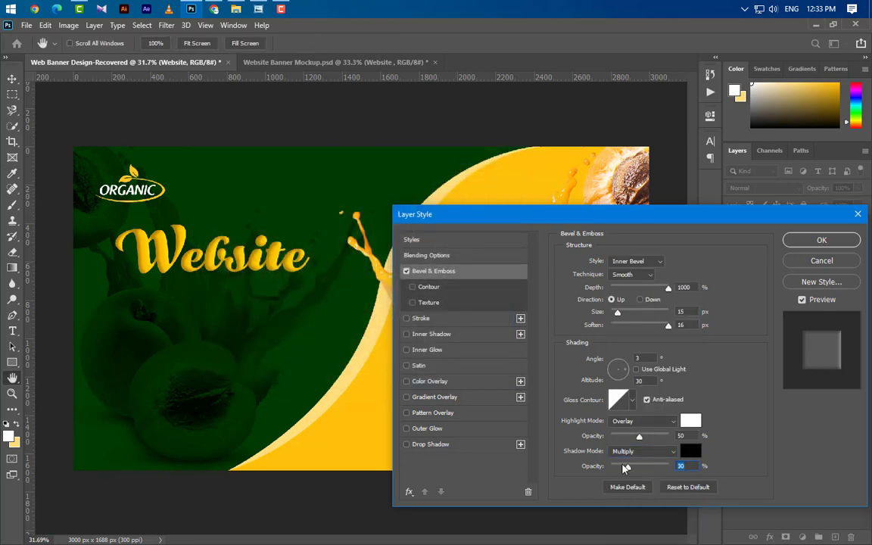
Step: Add a white Inner Shadow to the title
left_click(465, 337)
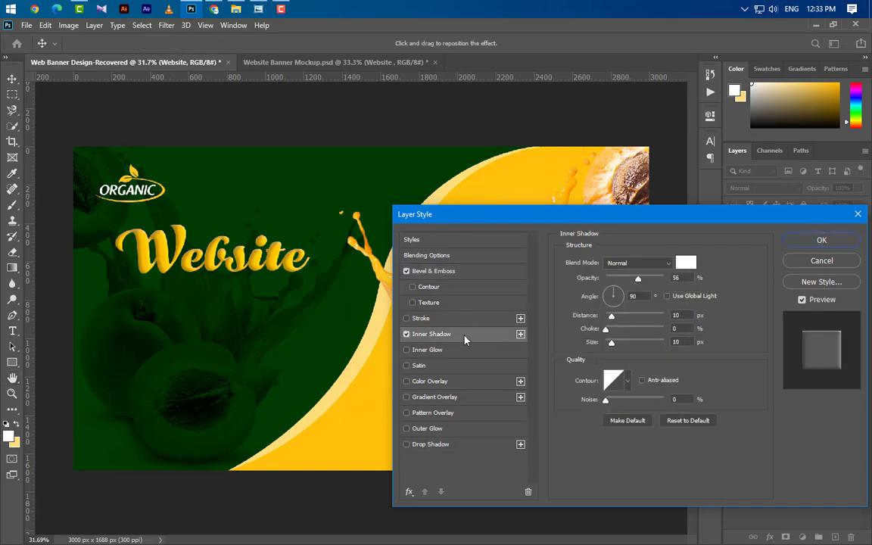
left_click(686, 262)
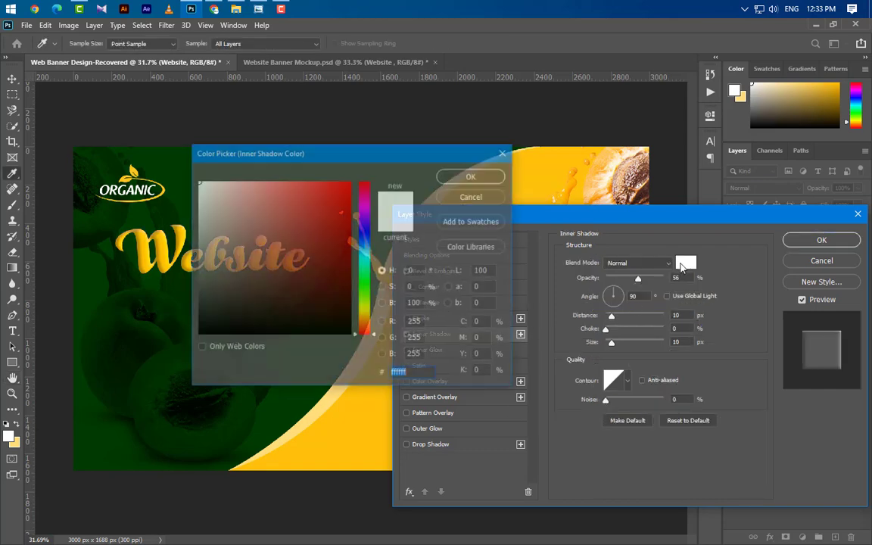
key("Return")
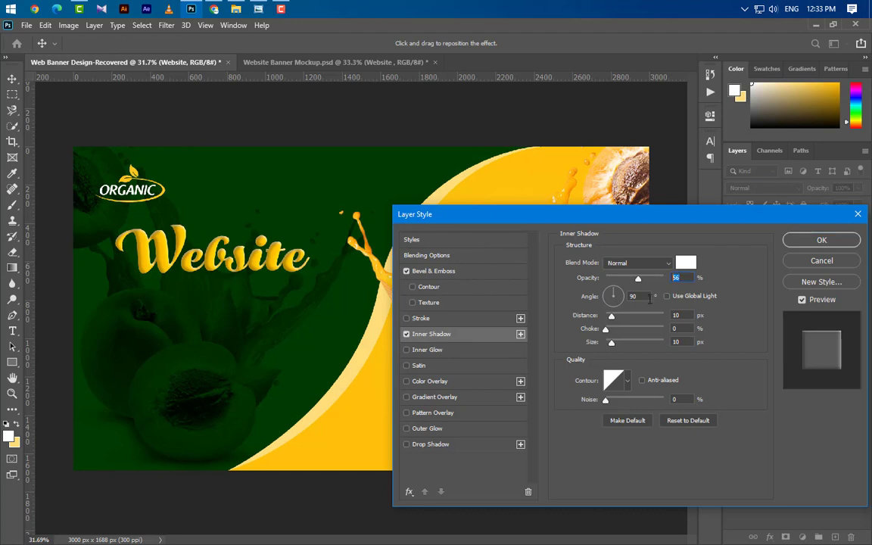
key("Tab")
key("Tab")
key("Tab")
key("Tab")
Step: Add a Drop Shadow with 50% opacity and 18 px size
left_click(470, 449)
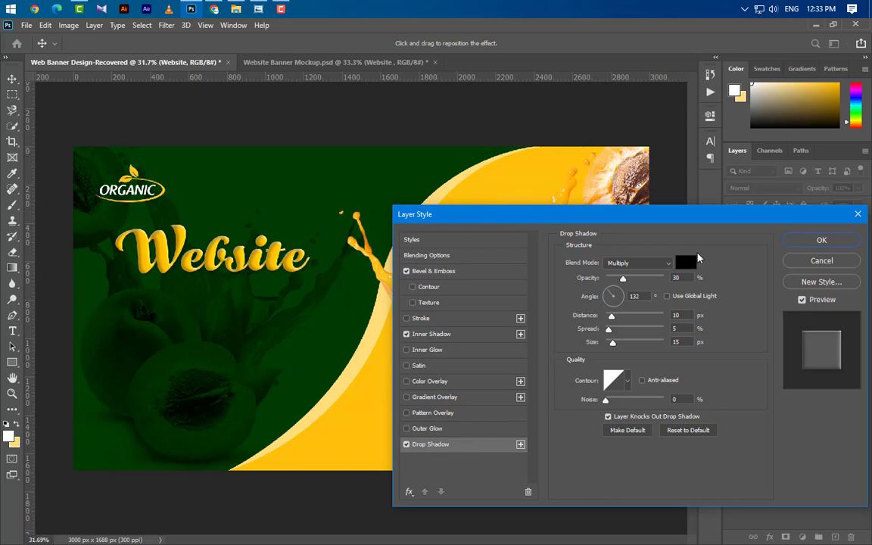
left_click(606, 276)
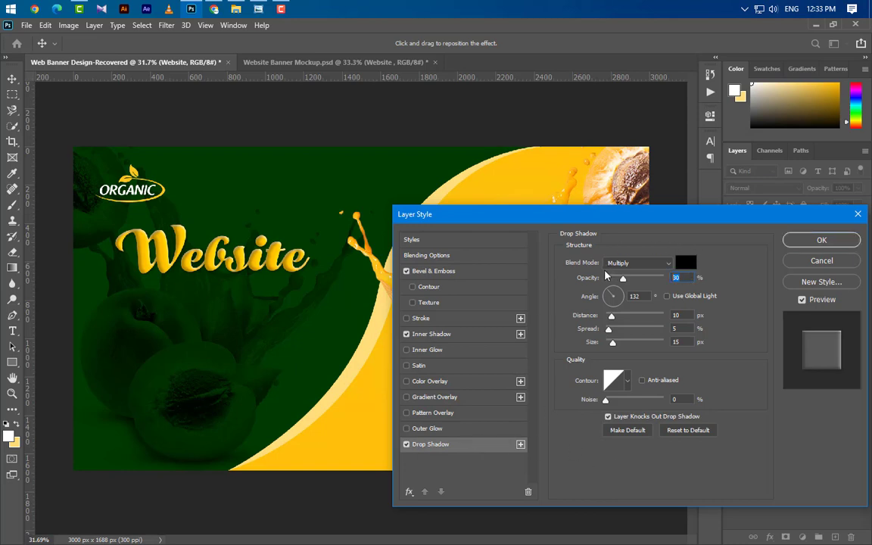
type("50")
key("Tab")
key("Tab")
key("Tab")
key("Tab")
type("18")
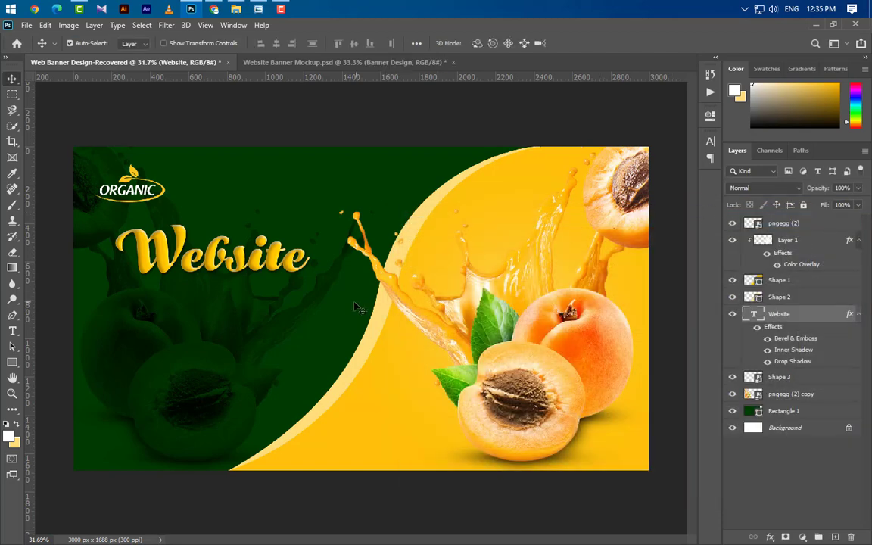
Step: Type 'Banner Design' on a new line below the Website title
left_click(12, 330)
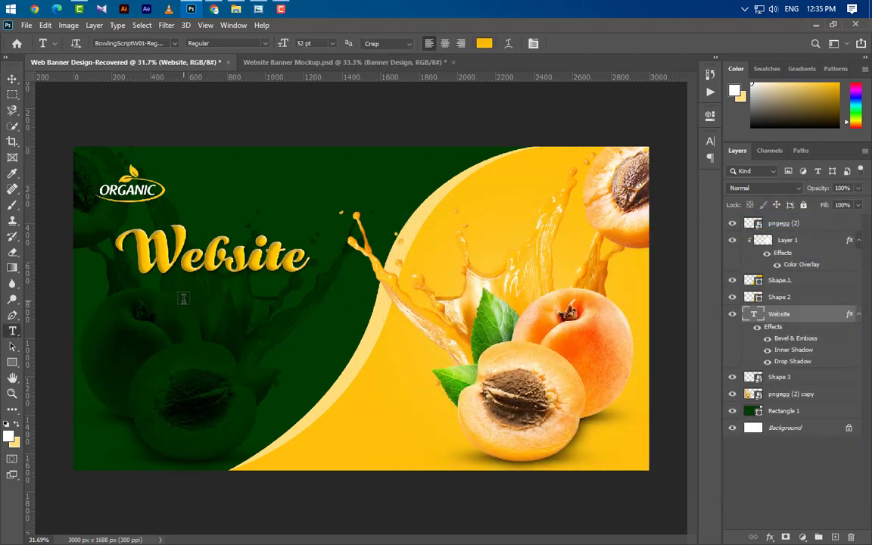
left_click(183, 299)
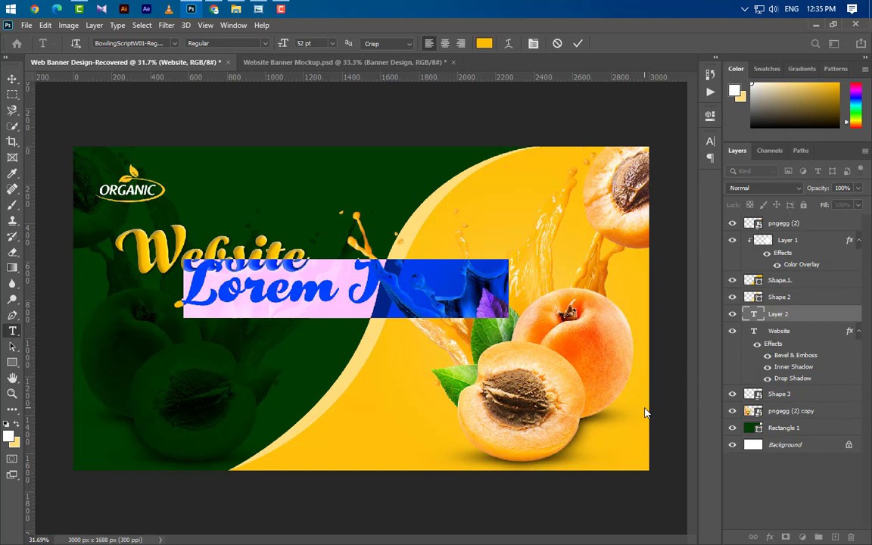
type("Banner")
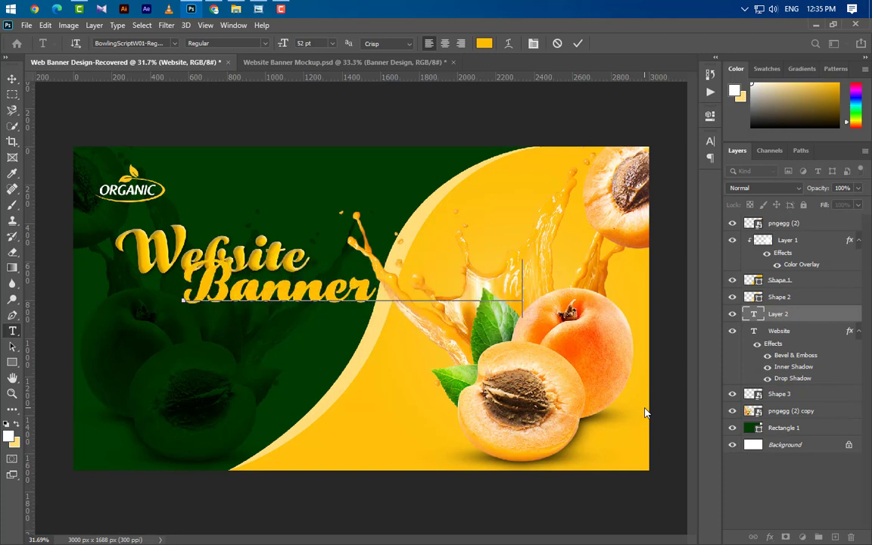
left_click(578, 44)
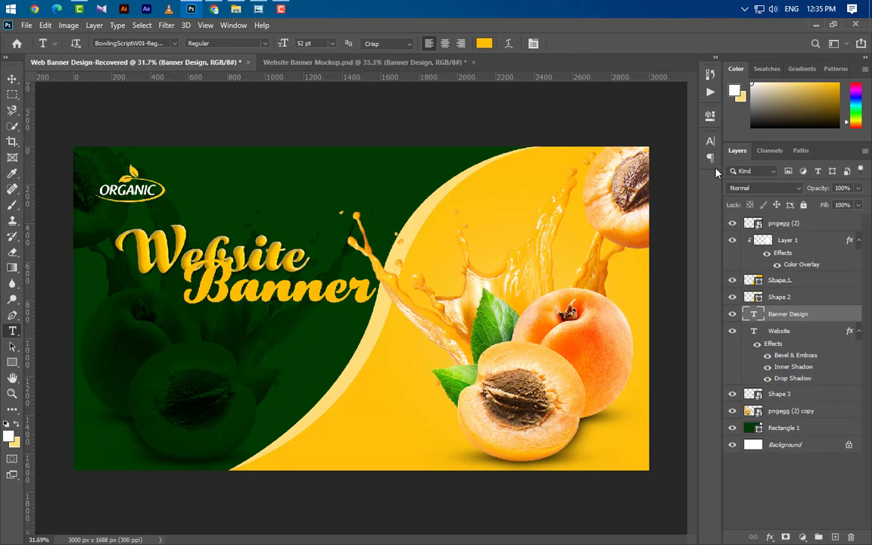
Step: Style the subtitle Poppins Medium, 28 pt, in pale colour #e4f1e4
left_click(709, 141)
left_click(593, 173)
type("28")
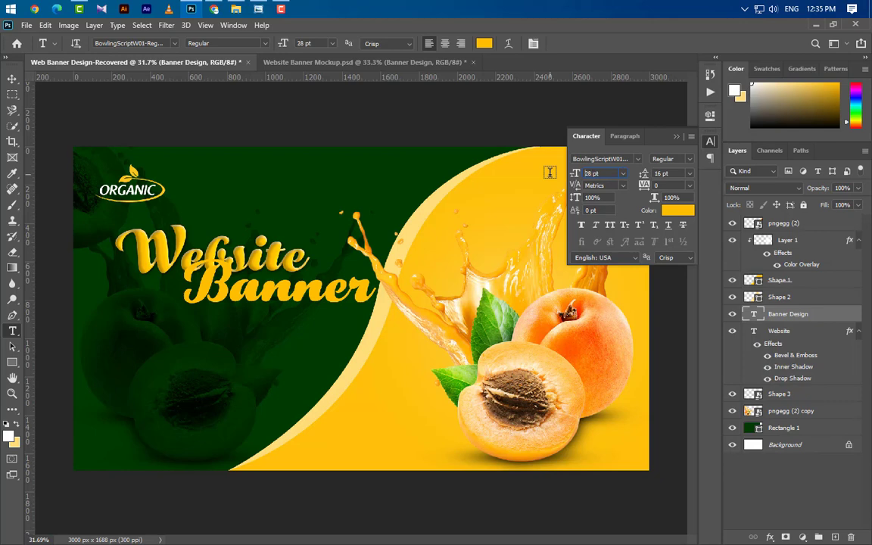
key("Return")
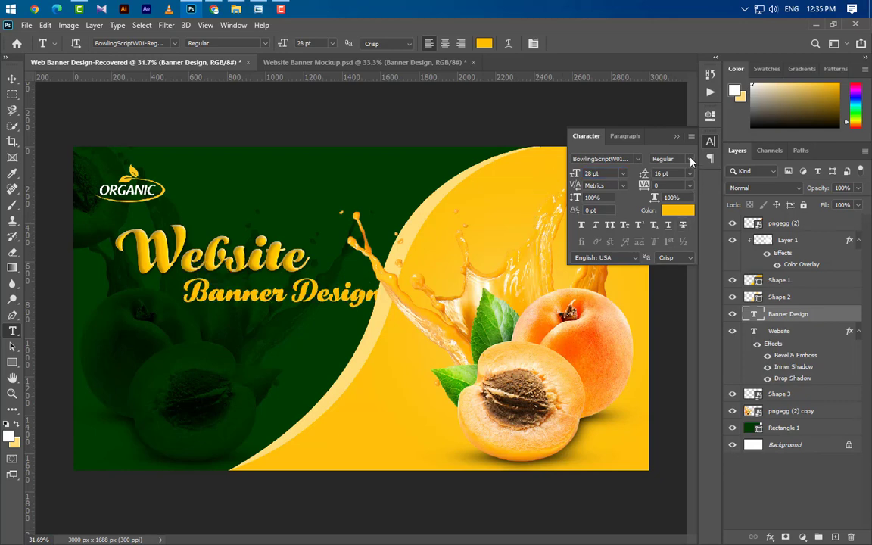
left_click(637, 159)
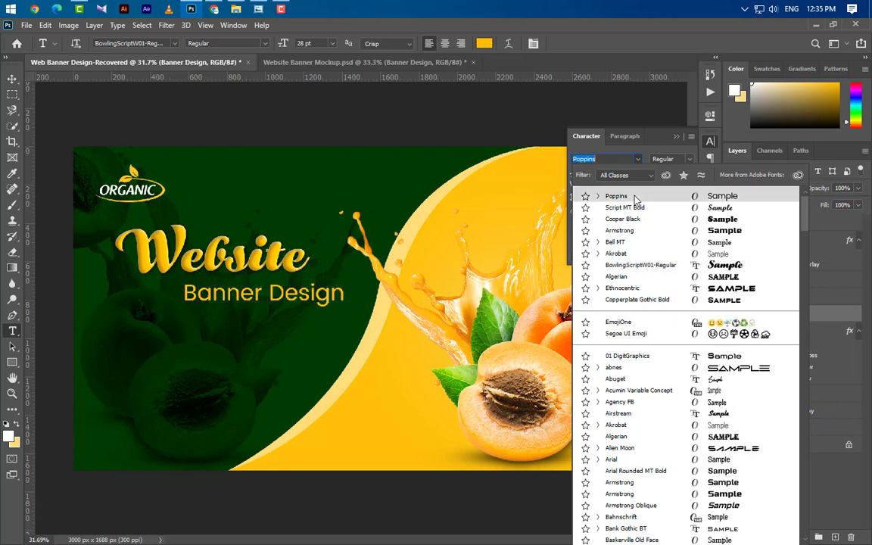
left_click(636, 198)
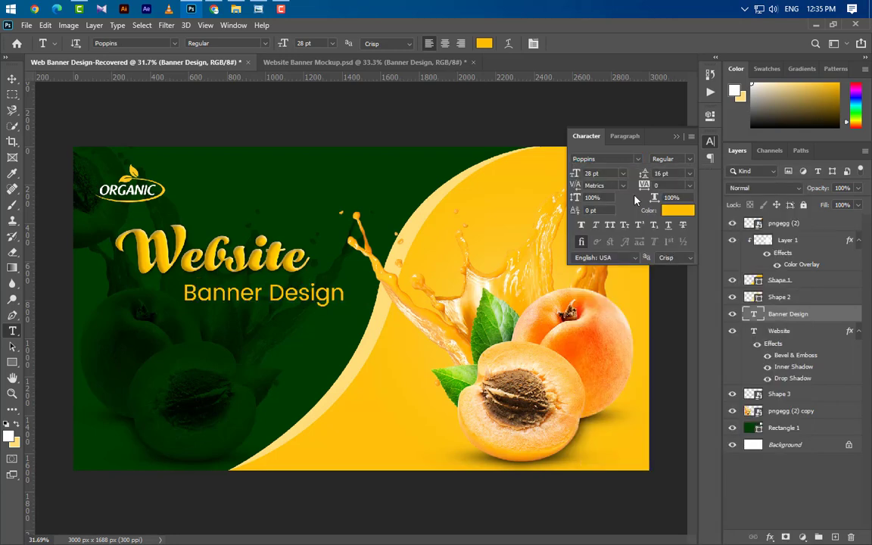
left_click(688, 211)
type("e4f1e4")
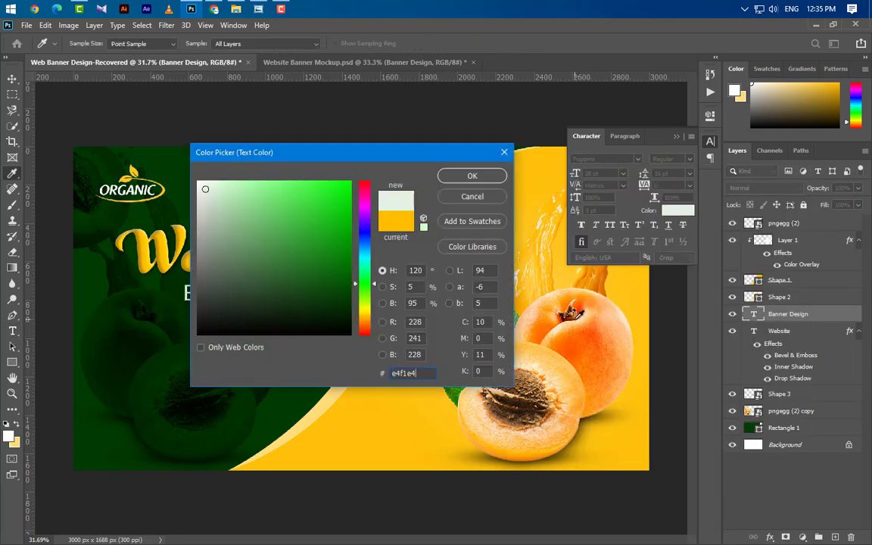
left_click(445, 173)
left_click(689, 158)
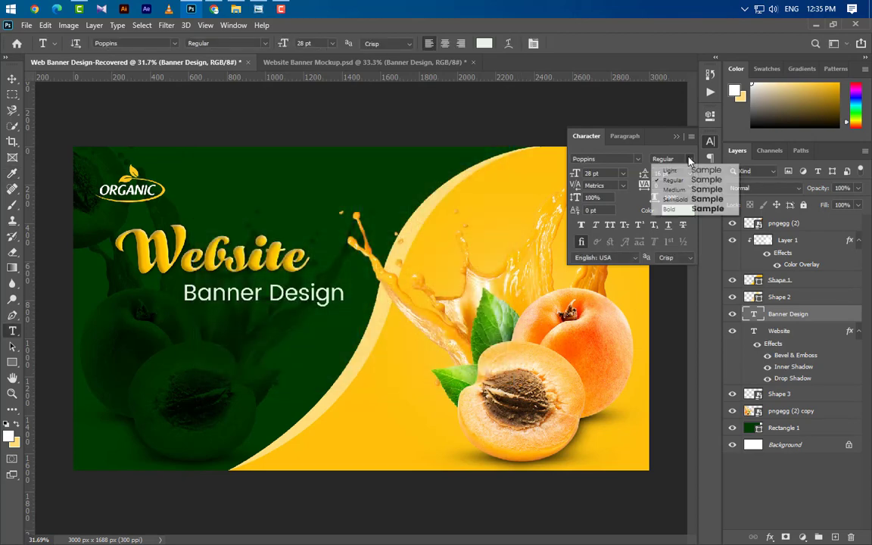
left_click(675, 190)
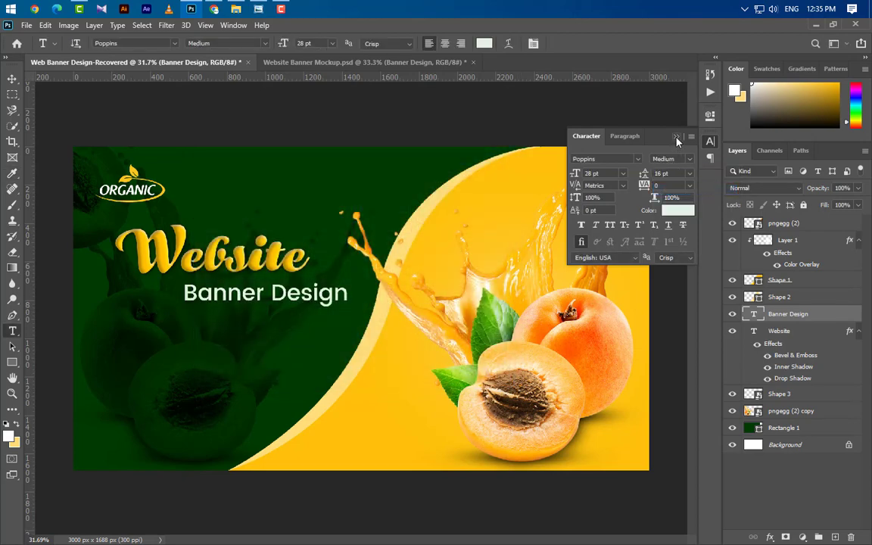
left_click(677, 140)
Step: Nudge the Banner Design subtitle slightly to the right
left_click(12, 78)
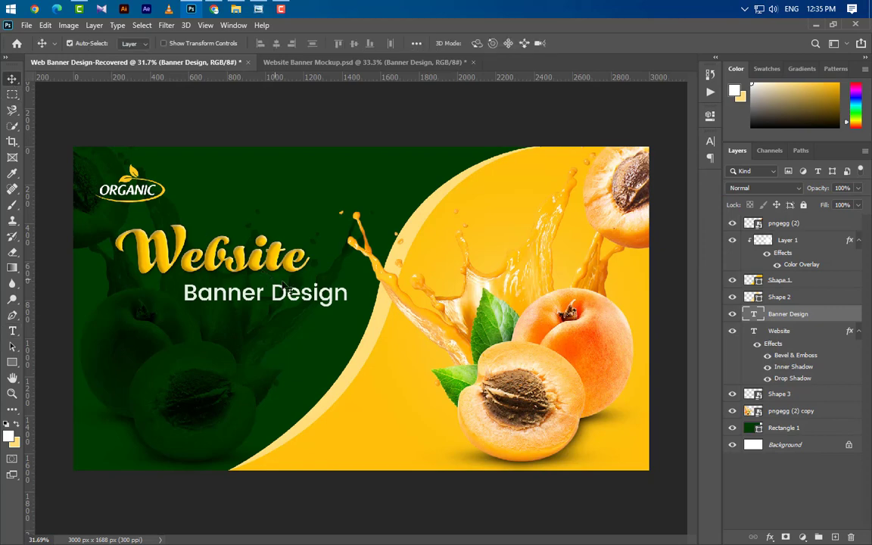
key("shift+Right")
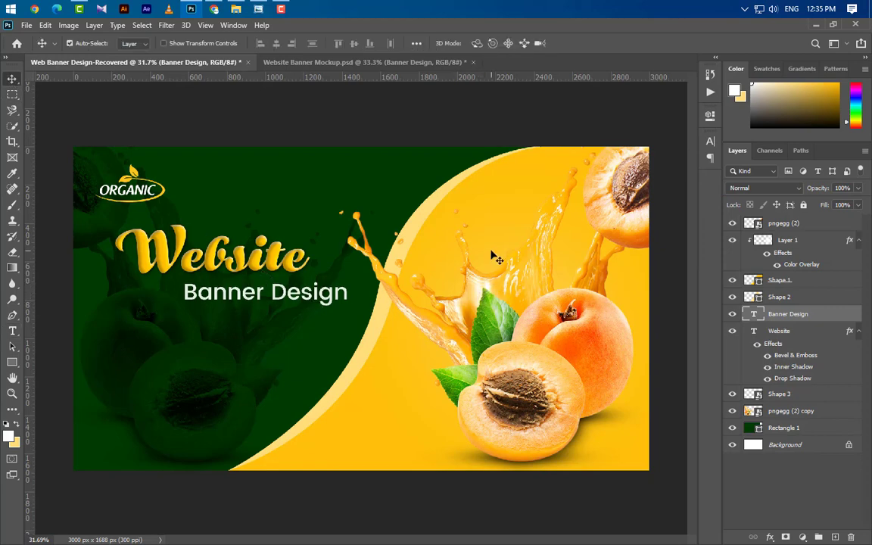
key("shift+Right")
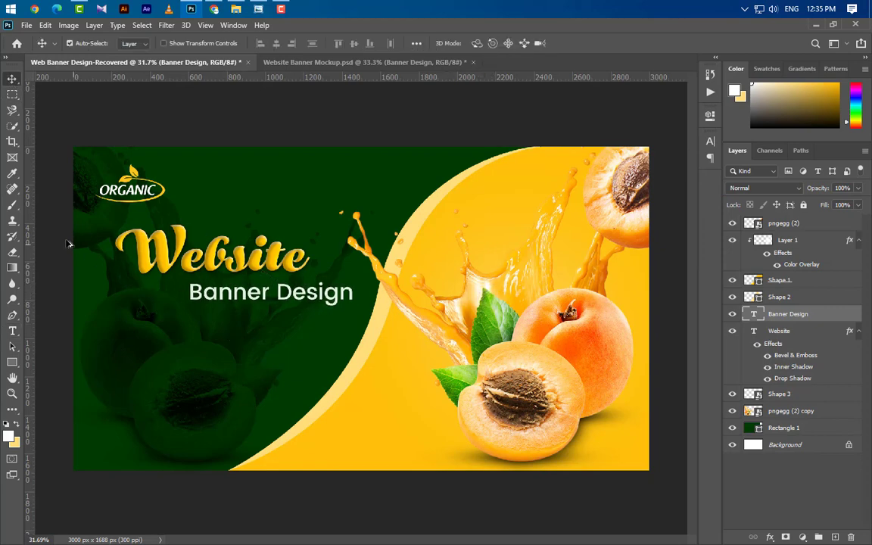
Step: Draw a thin yellow #e2a900 bar left of the Banner Design subtitle
scroll(61, 242, "up", 2)
scroll(63, 275, "up", 2)
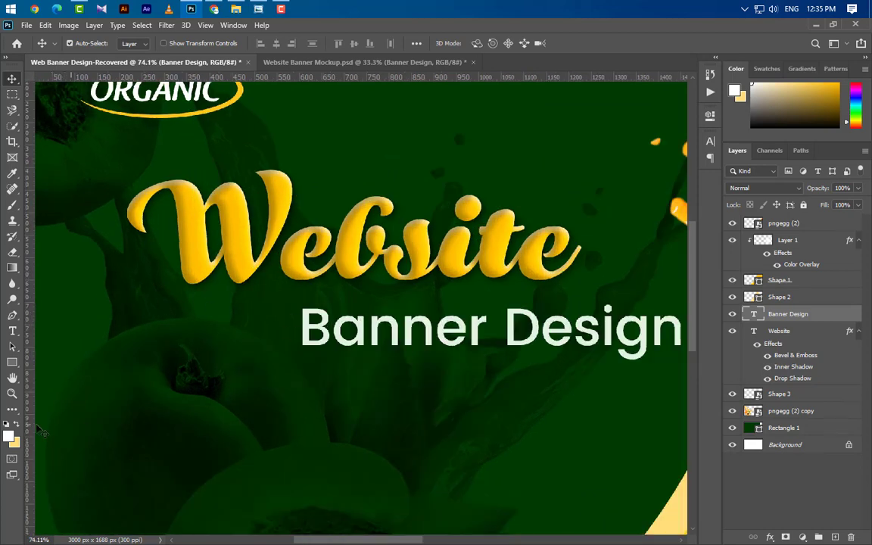
left_click(12, 362)
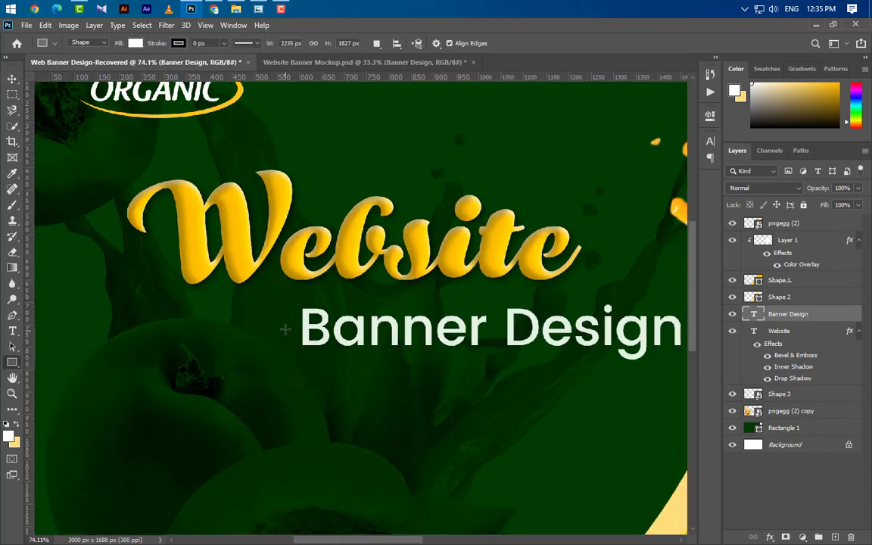
left_click_drag(284, 327, 130, 328)
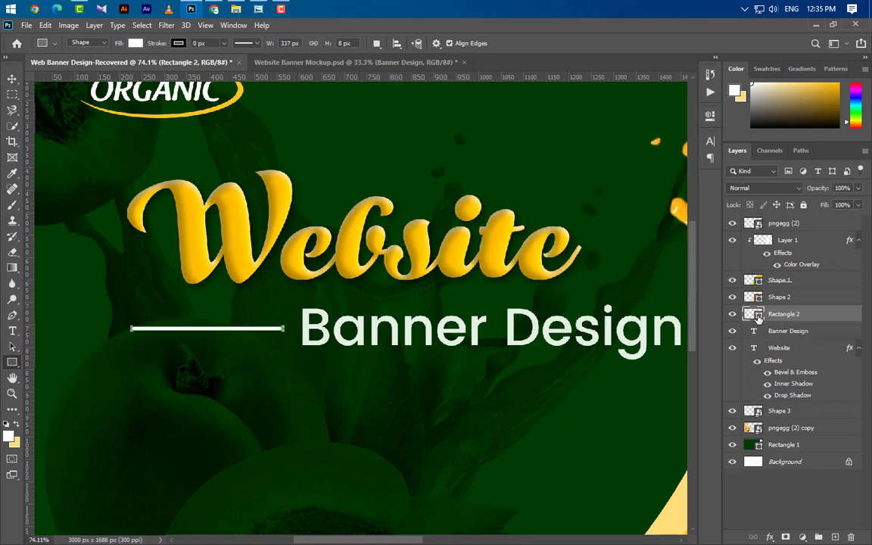
double_click(753, 313)
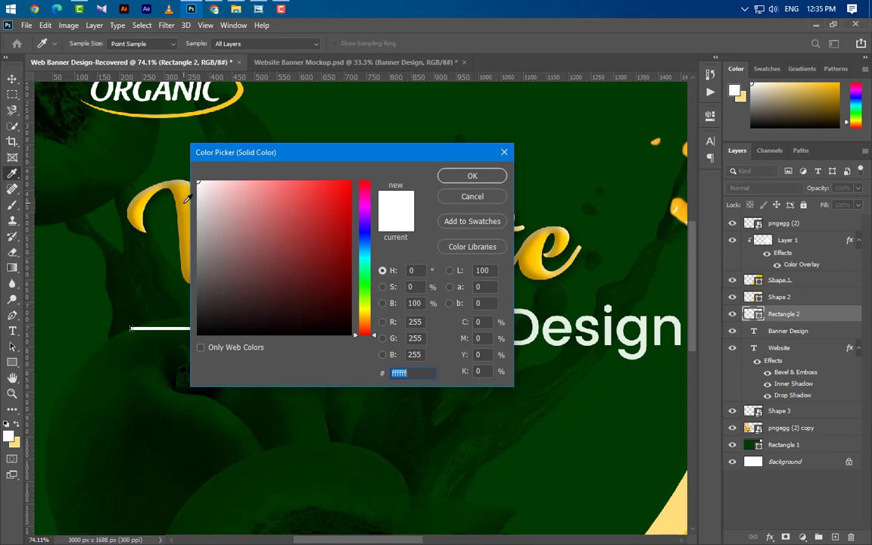
left_click(168, 190)
key("Return")
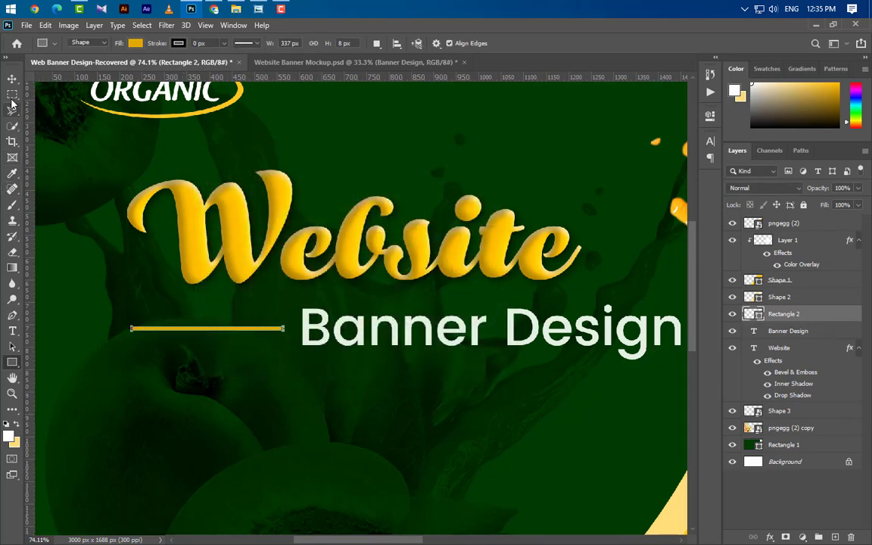
left_click(12, 78)
scroll(46, 310, "down", 3)
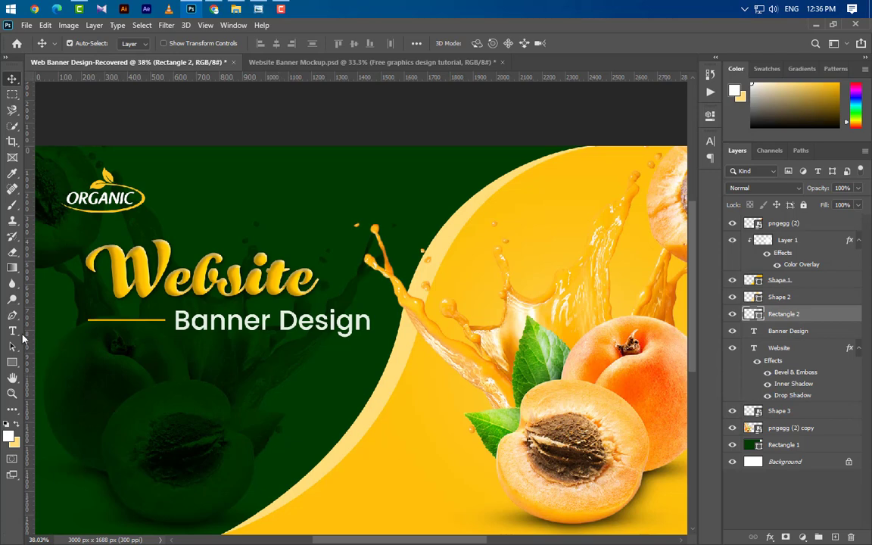
Step: Add the tagline 'Free graphics design tutorial' below the subtitle and adjust its letter spacing
left_click(13, 331)
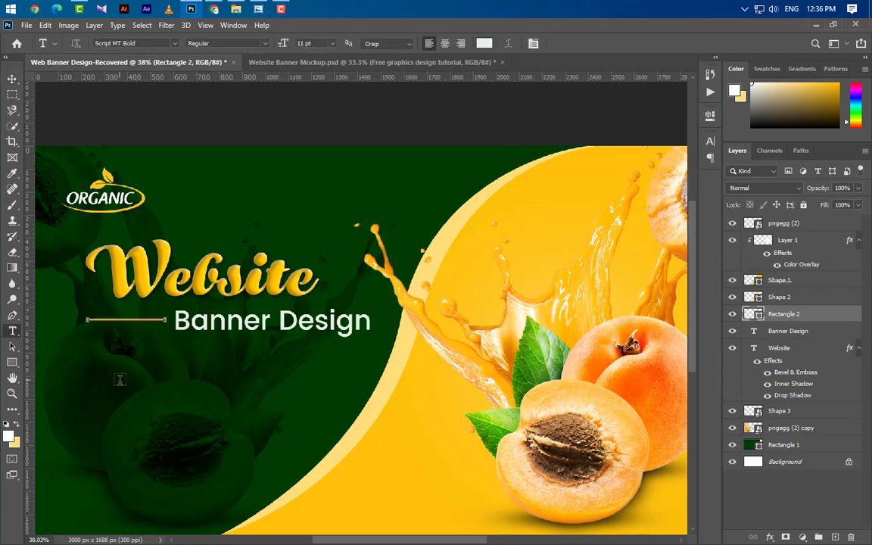
left_click(87, 361)
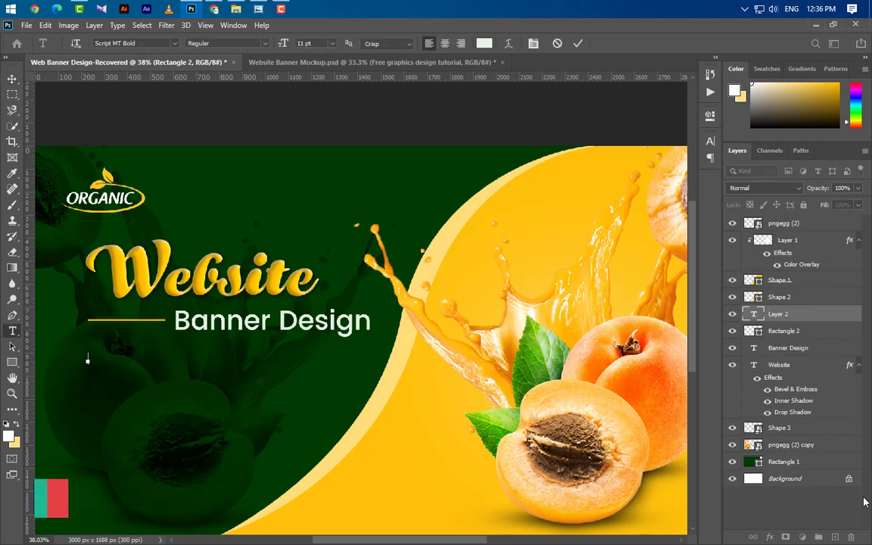
type("Free g")
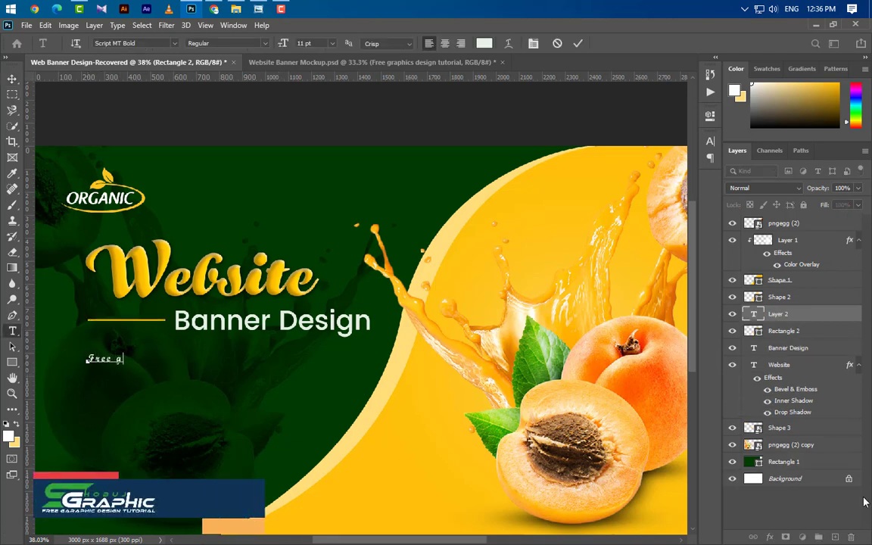
type("raphics desi")
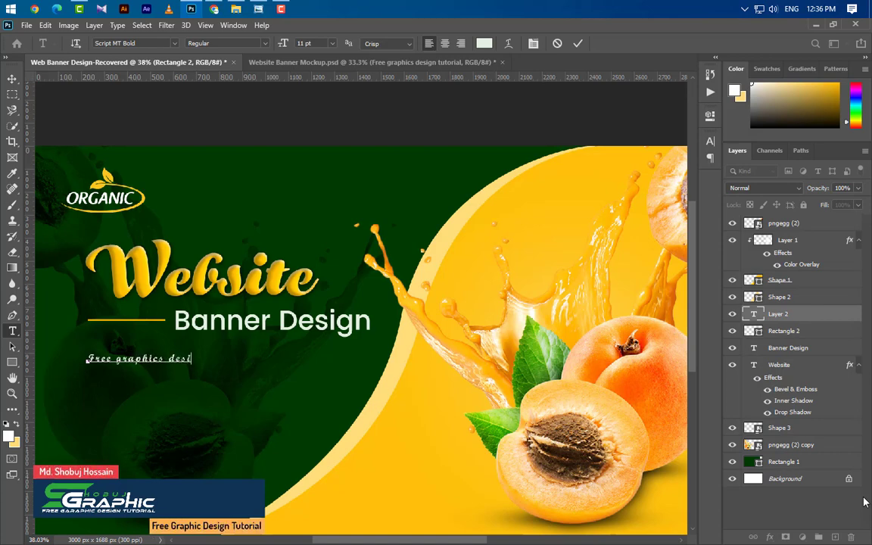
type("gn tut")
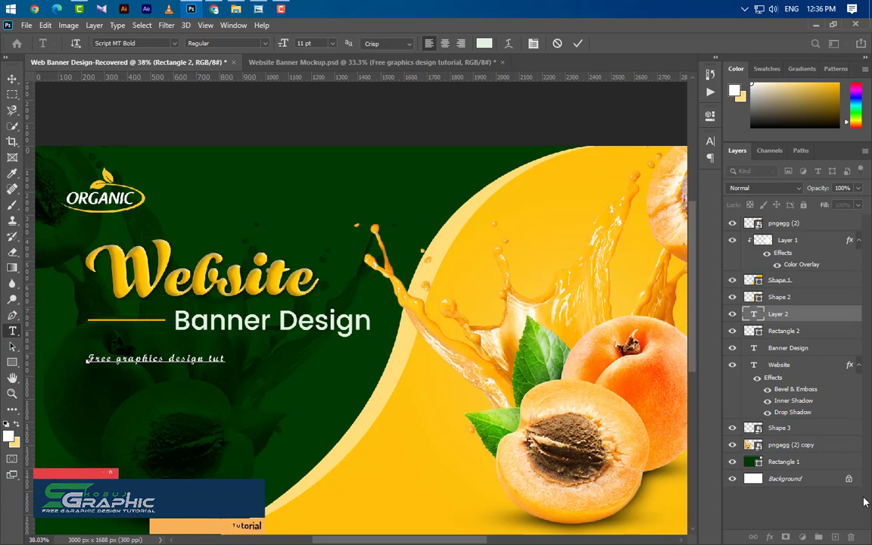
type("orial")
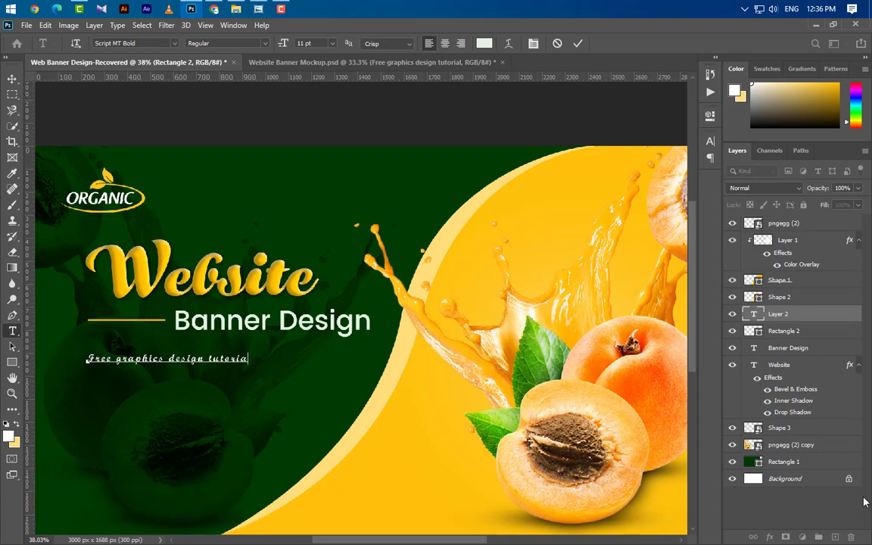
left_click(578, 44)
left_click(710, 141)
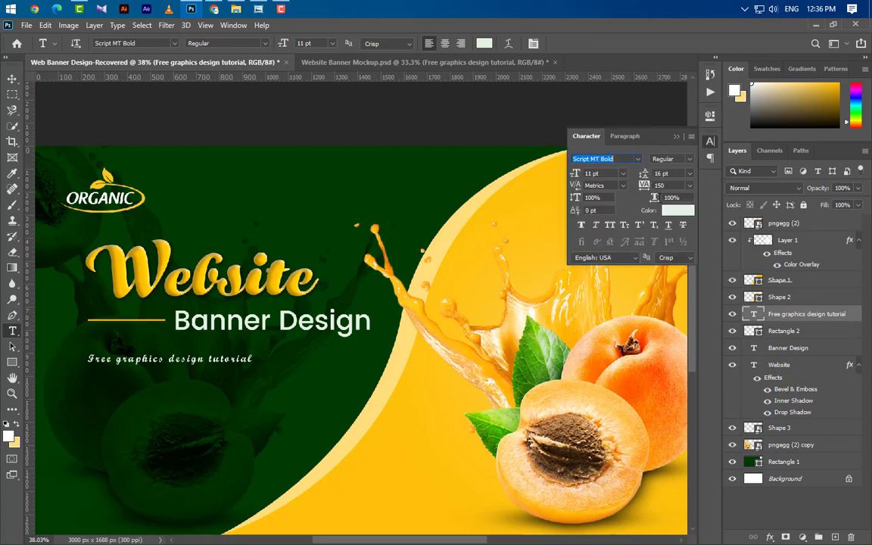
left_click(660, 185)
left_click(676, 139)
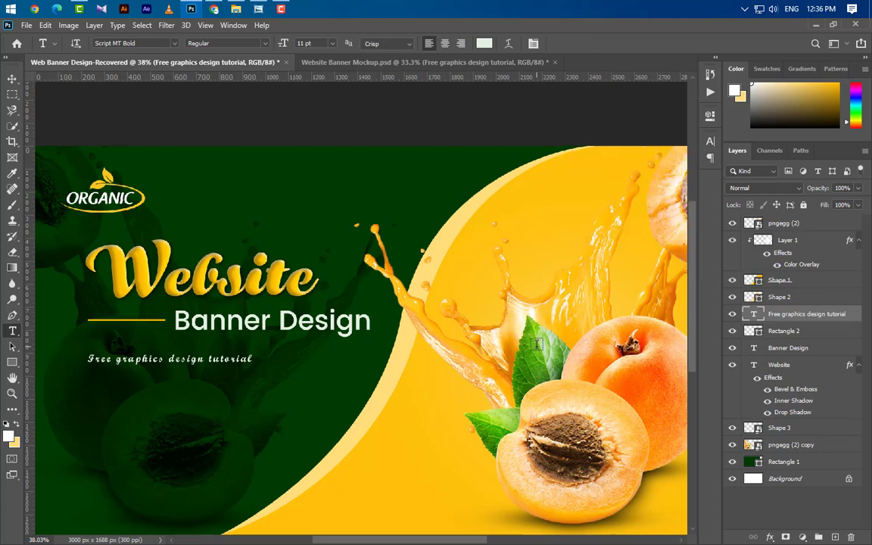
Step: Scale the tagline up to about 172% and nudge it up toward Banner Design
key("ctrl+t")
left_click_drag(256, 358, 370, 359)
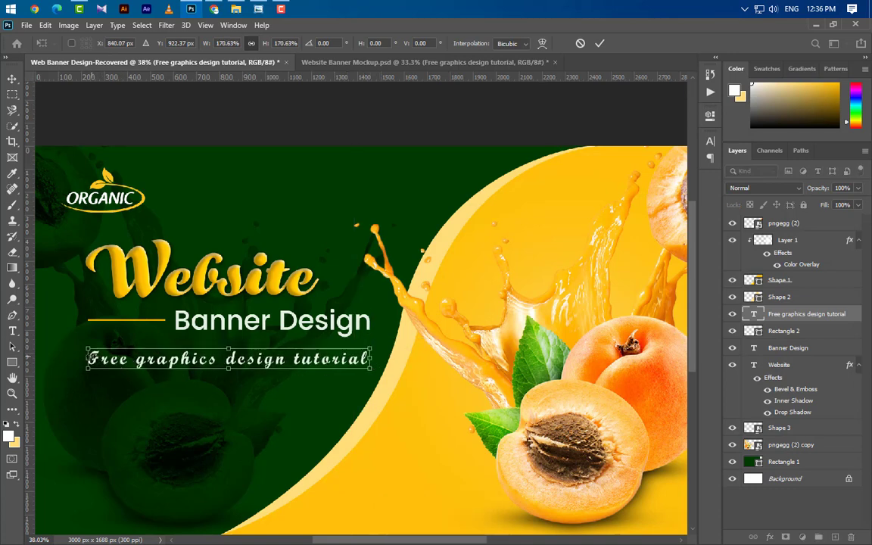
left_click_drag(87, 359, 84, 359)
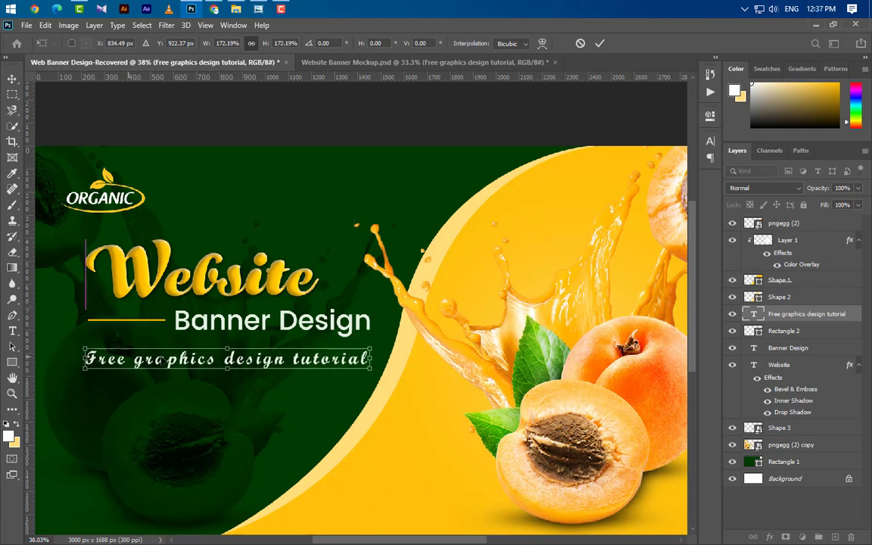
left_click(600, 43)
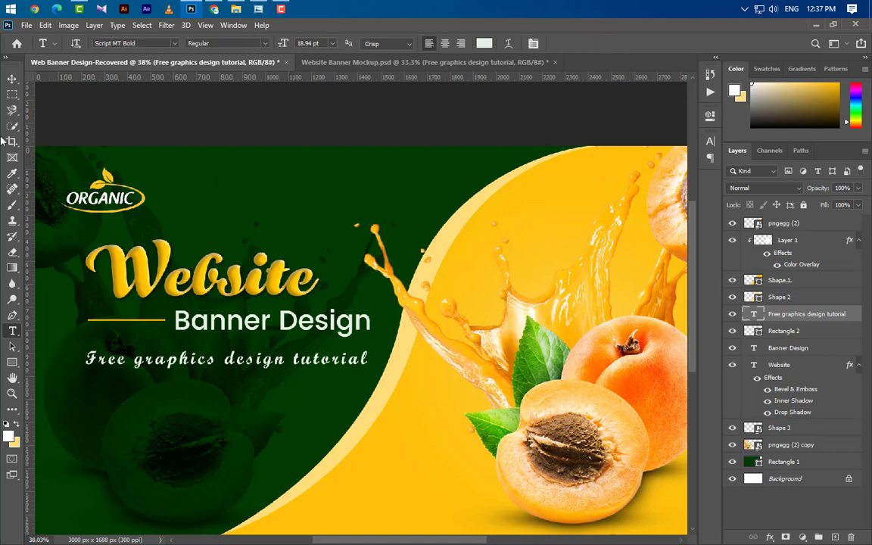
left_click(711, 141)
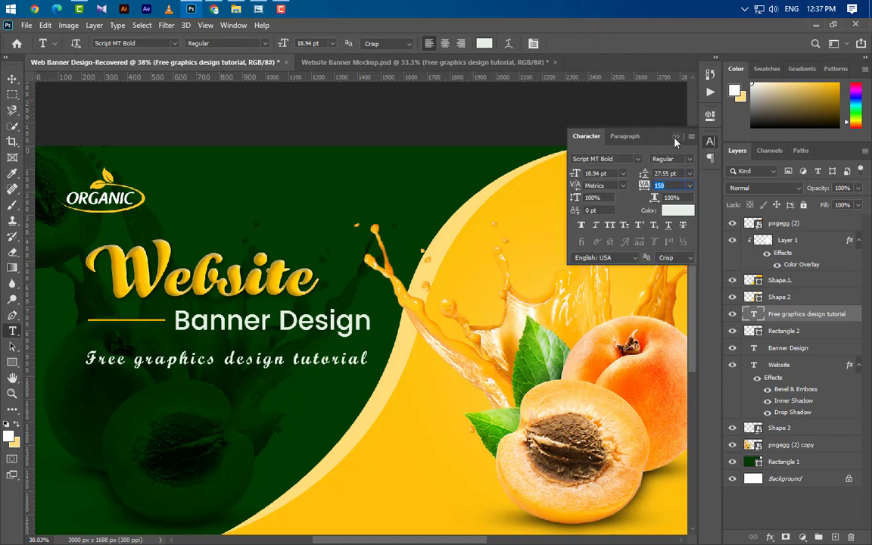
left_click(676, 136)
left_click(12, 78)
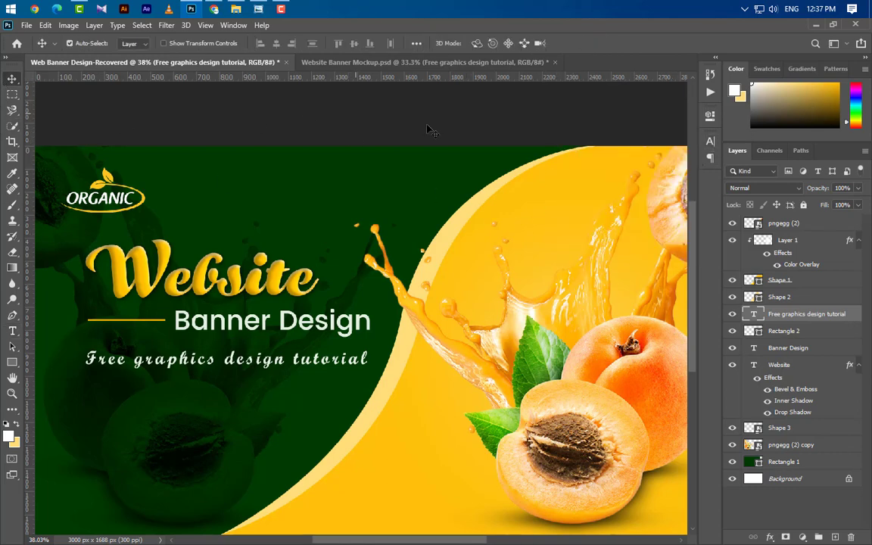
key("shift+Up")
key("shift+Up")
key("shift+Up")
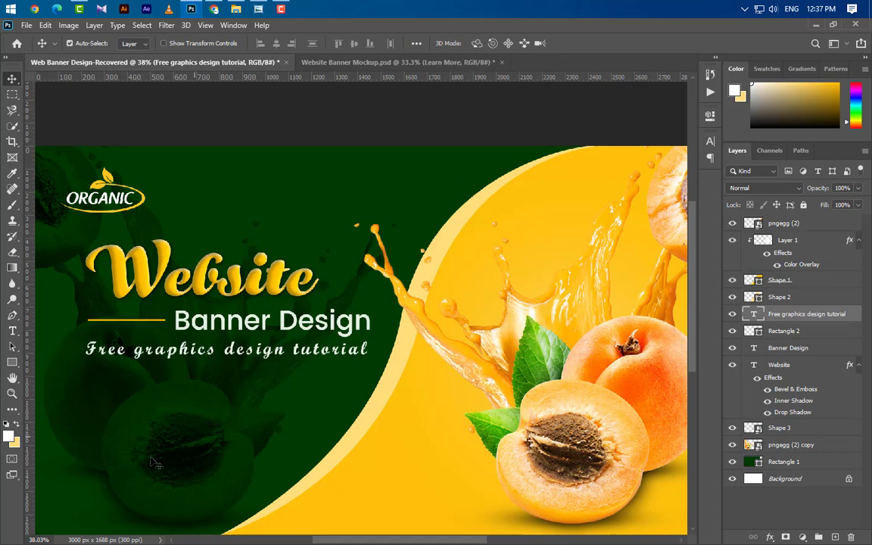
left_click(12, 331)
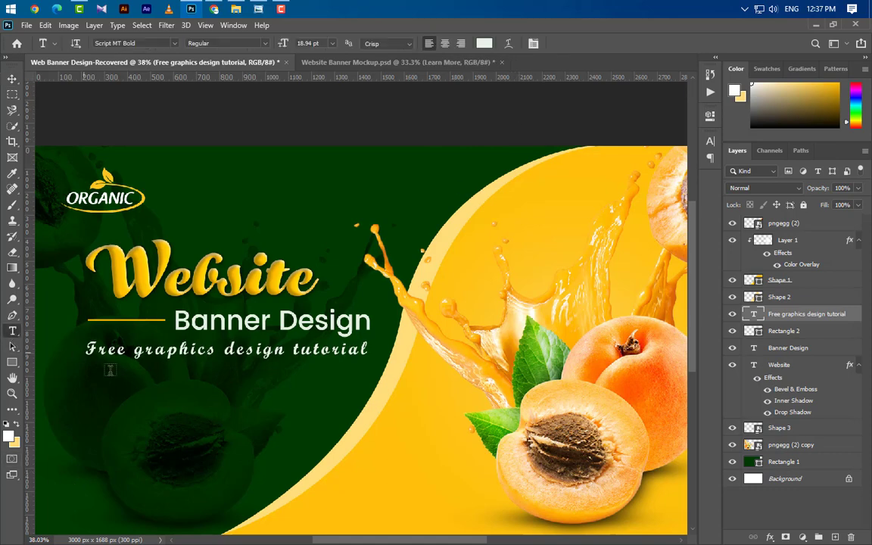
Step: Add 'Learn More' text in the lower-left of the green panel
left_click(93, 429)
type("Learn")
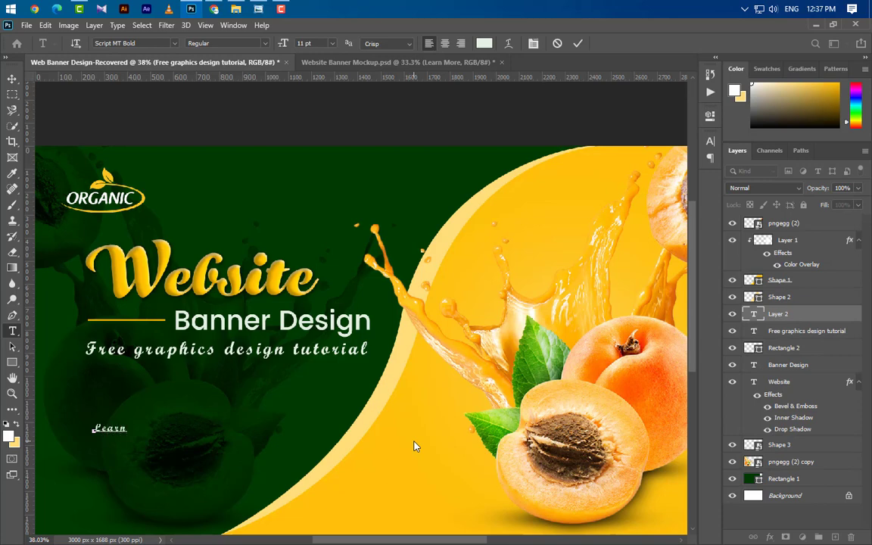
type(" More")
left_click(579, 43)
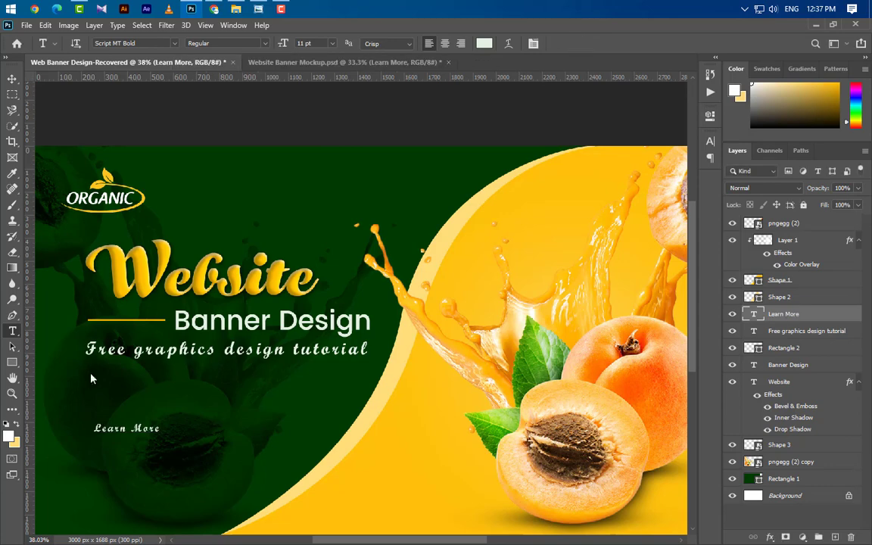
Step: Style Learn More as Poppins SemiBold 12 pt with tracking 0
scroll(71, 454, "up", 5)
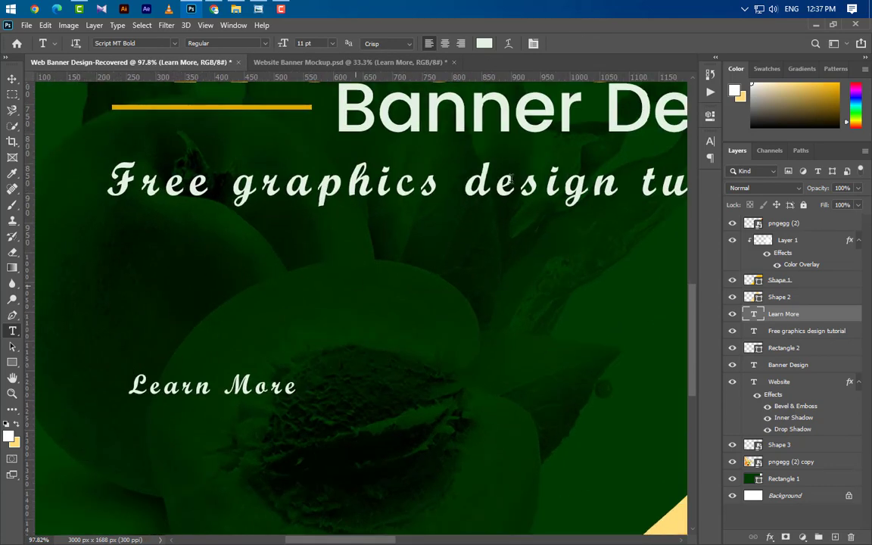
key("ctrl+t")
left_click(637, 159)
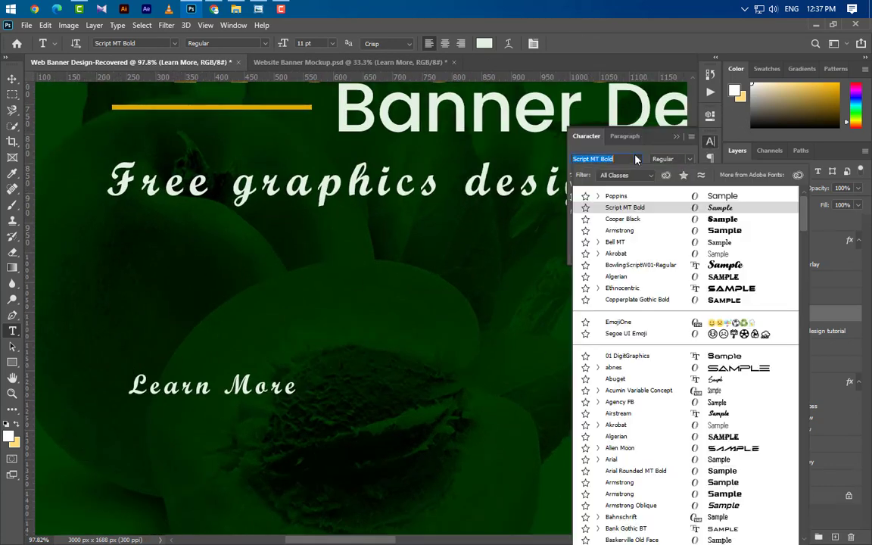
left_click(628, 196)
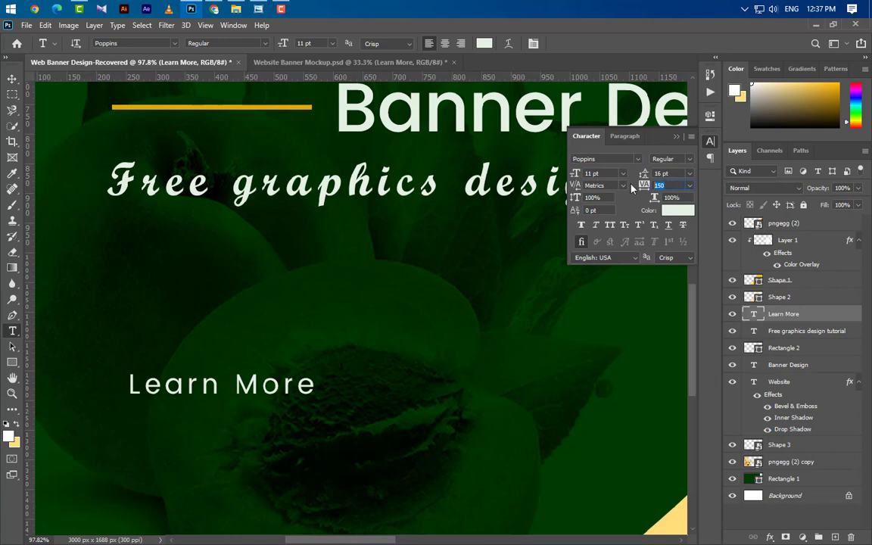
type("0")
key("Return")
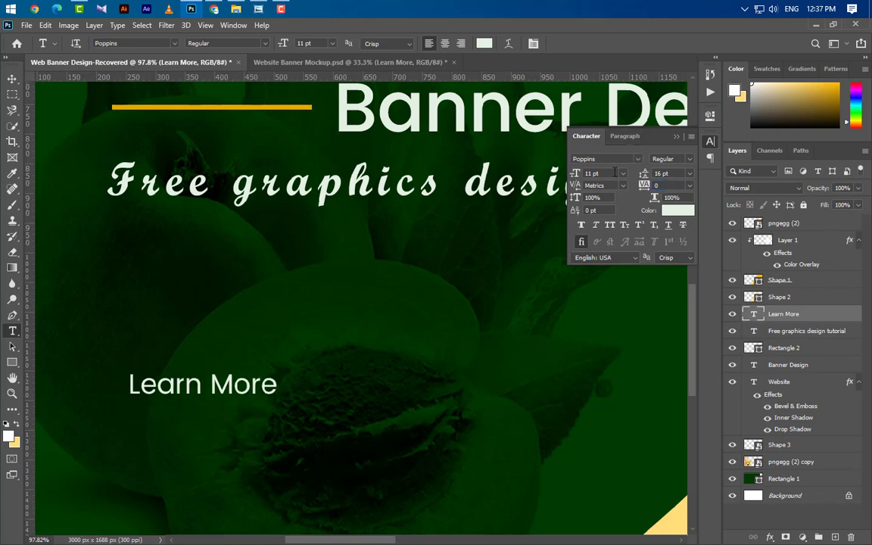
left_click(577, 173)
type("12")
key("Return")
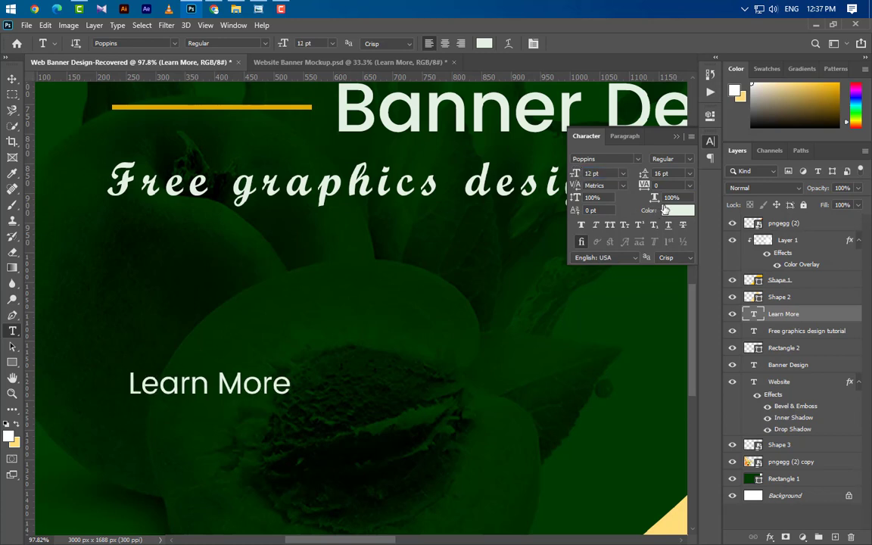
left_click(689, 159)
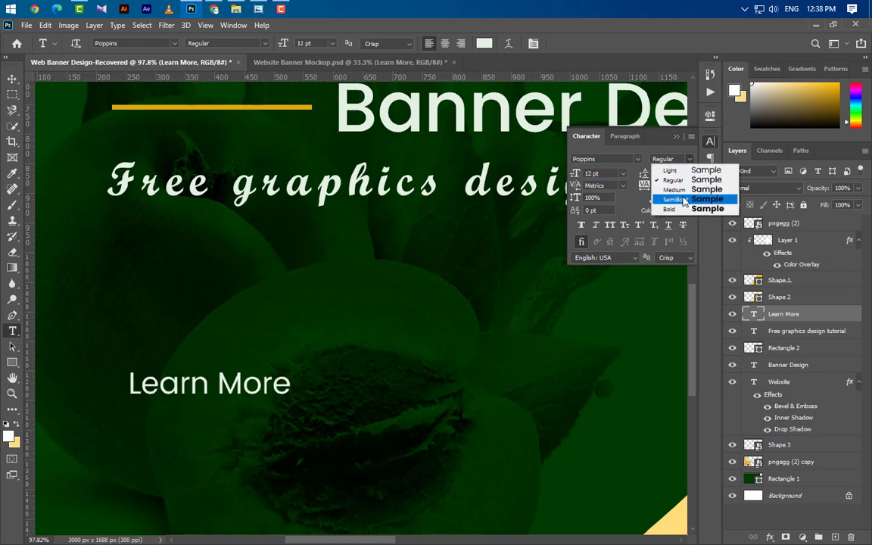
left_click(666, 198)
left_click(677, 137)
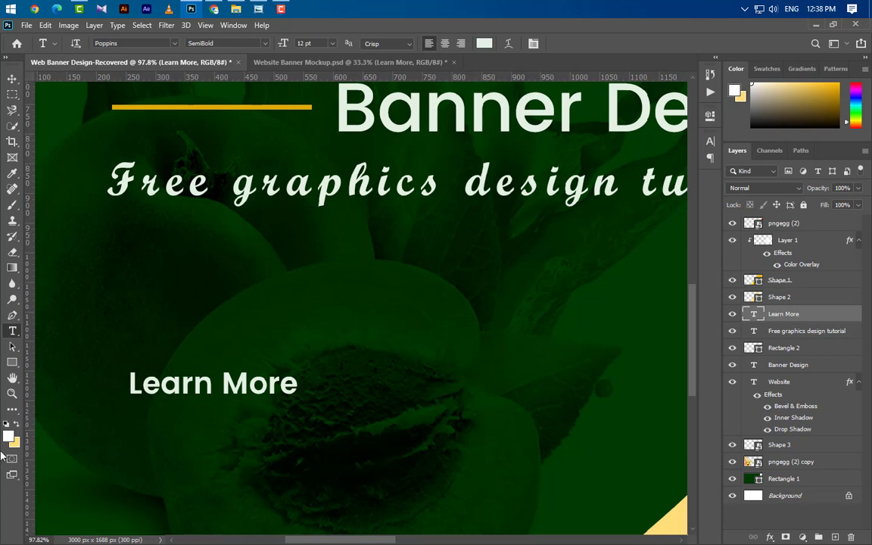
Step: Draw a 3 px rounded rectangle around Learn More and place it beneath the text
left_click(12, 362)
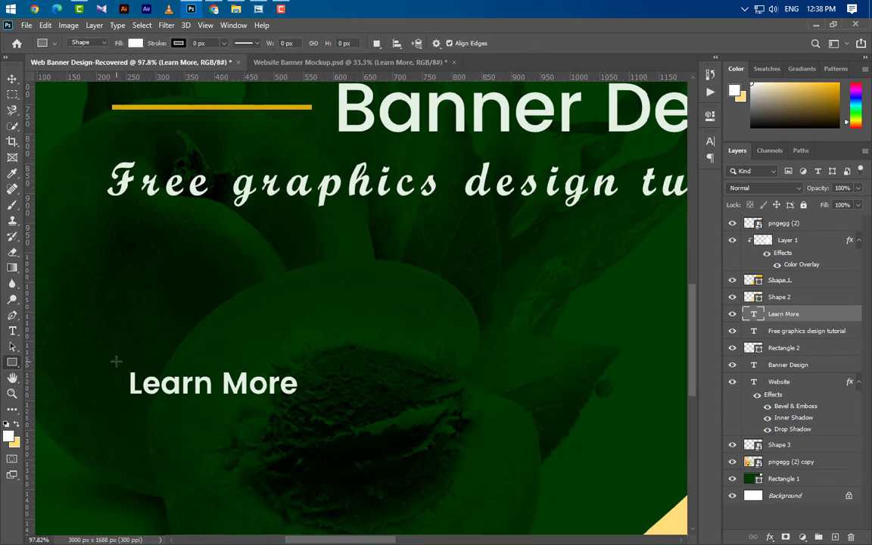
left_click_drag(112, 362, 286, 405)
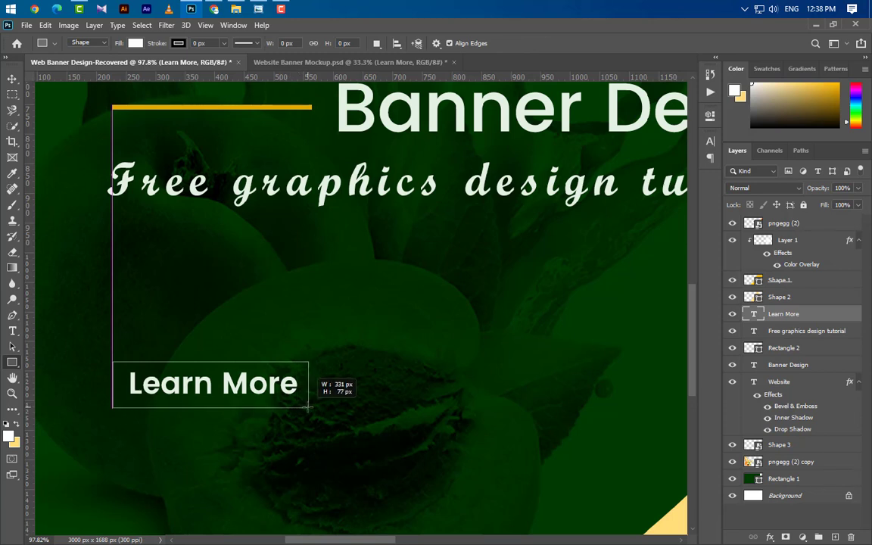
left_click_drag(286, 405, 308, 408)
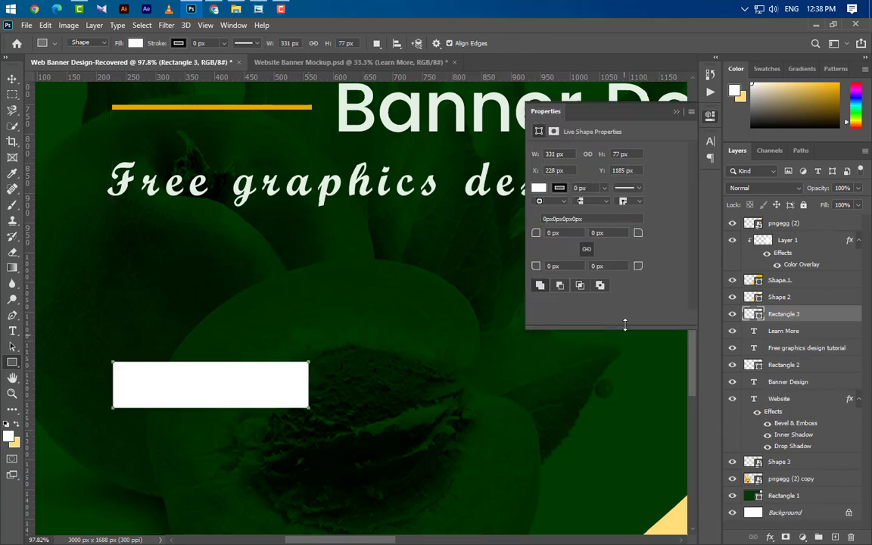
left_click_drag(532, 232, 537, 232)
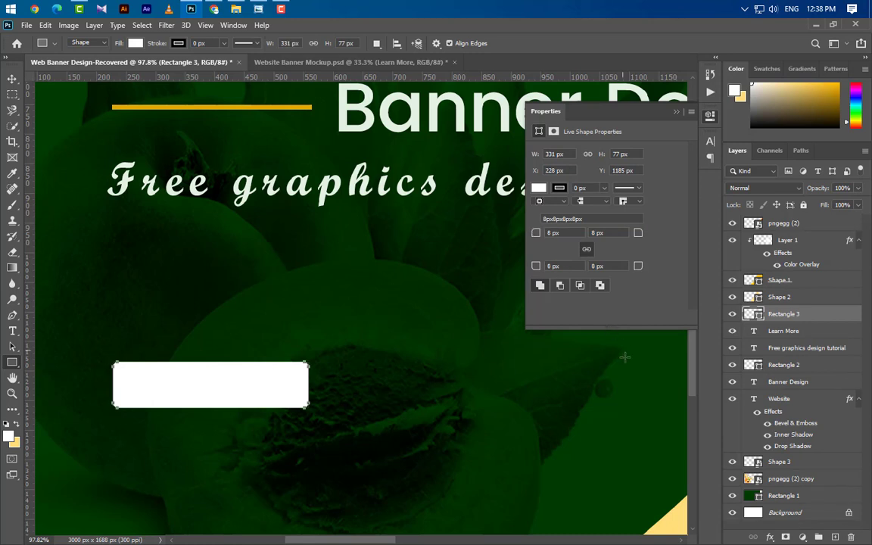
left_click(676, 113)
left_click_drag(834, 338, 835, 340)
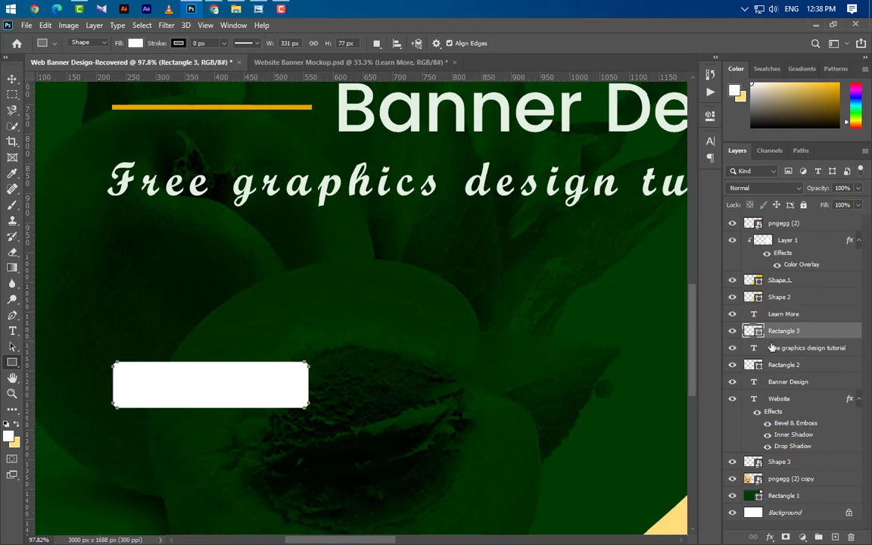
Step: Fill the button rectangle green and give it a Drop Shadow
double_click(754, 331)
type("003b00")
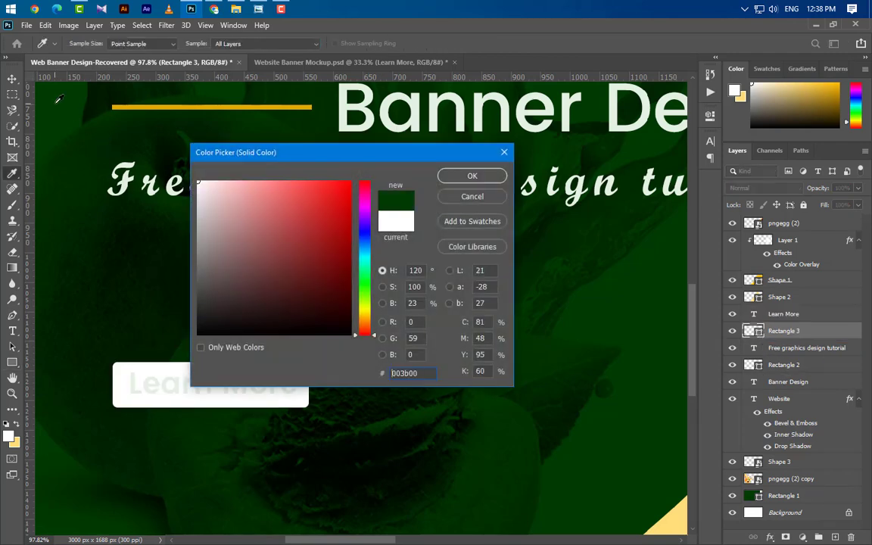
left_click(348, 280)
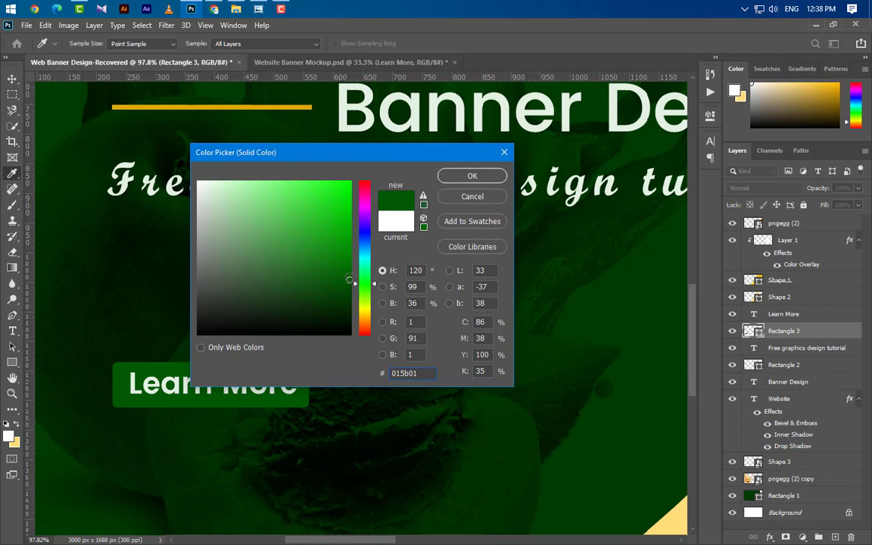
left_click(488, 175)
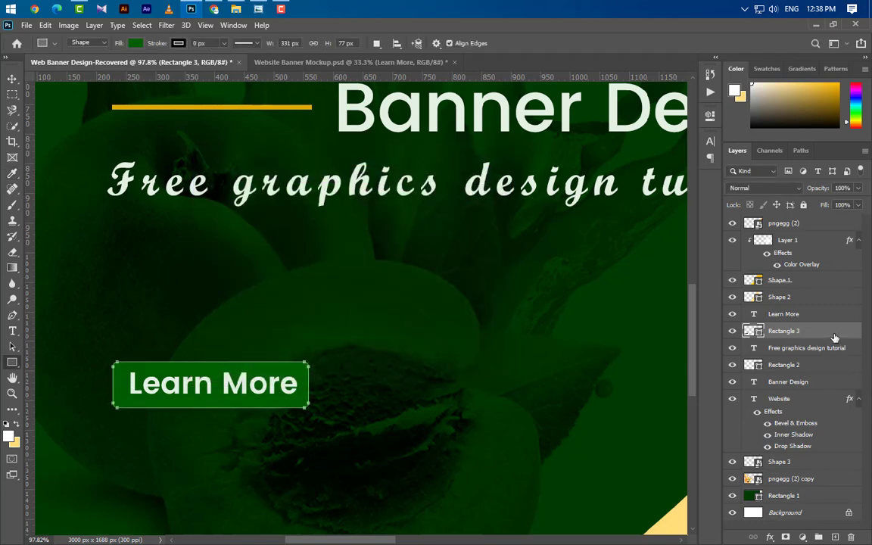
double_click(804, 328)
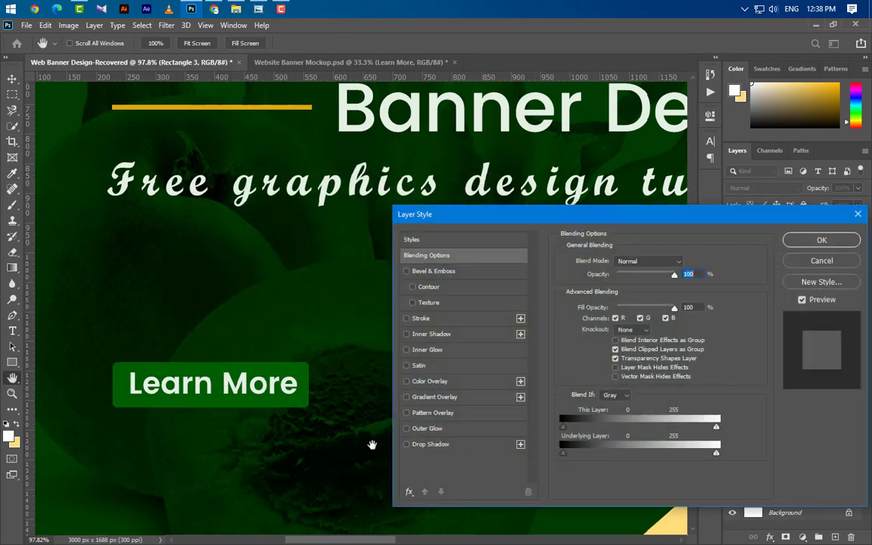
left_click(471, 445)
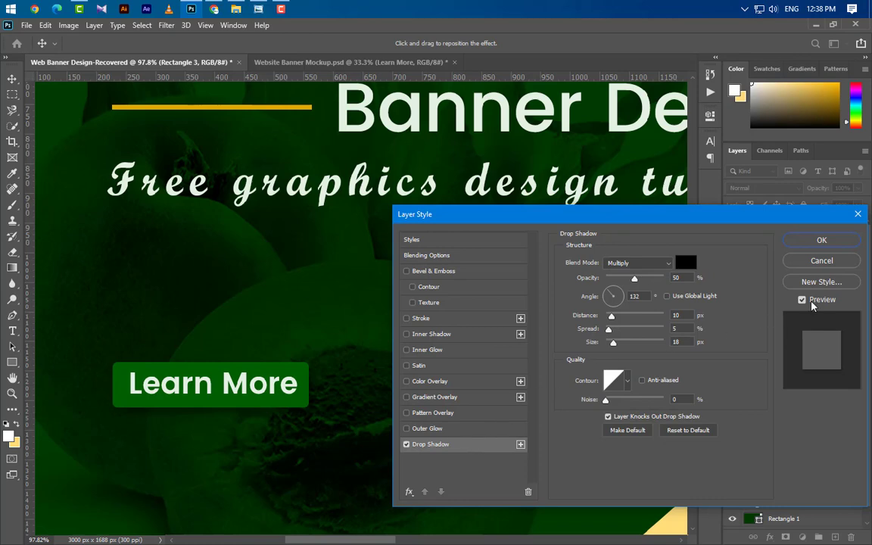
left_click(833, 242)
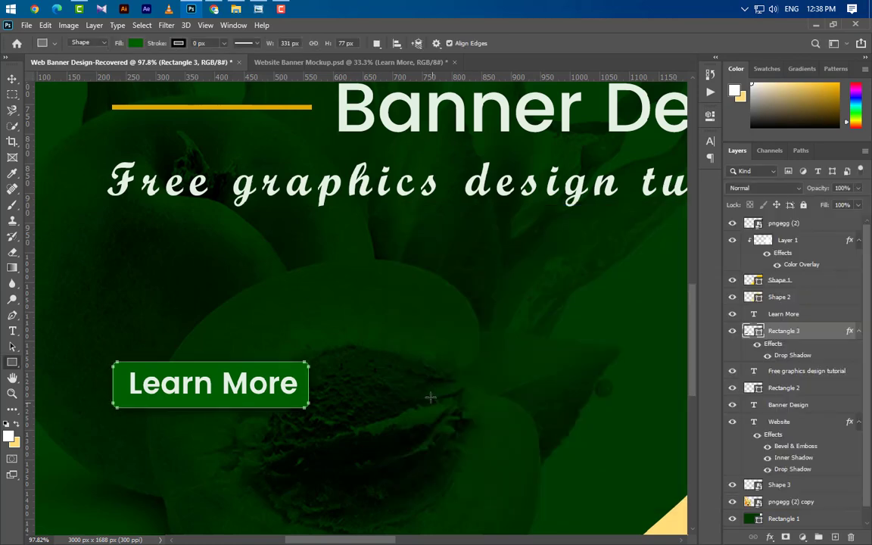
scroll(262, 402, "down", 5)
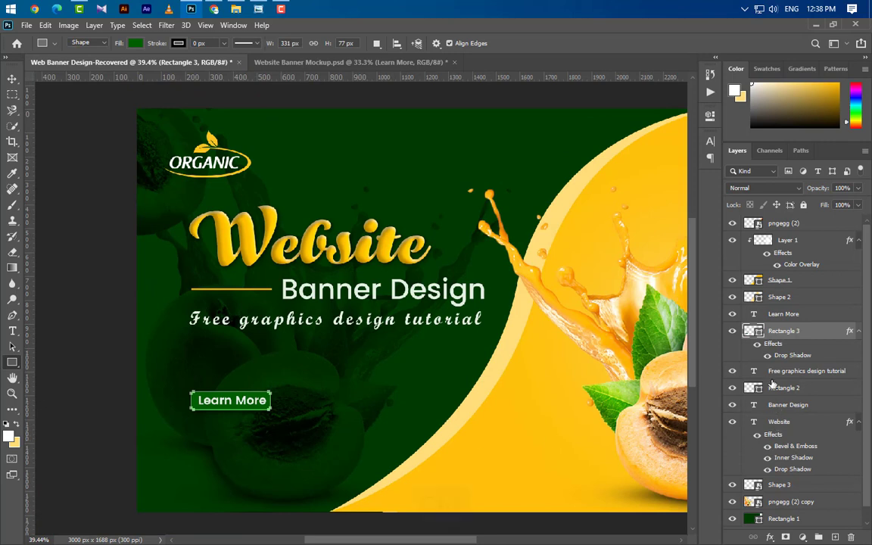
Step: Center the Learn More text horizontally on its button rectangle
left_click(753, 330, "ctrl")
left_click(783, 314)
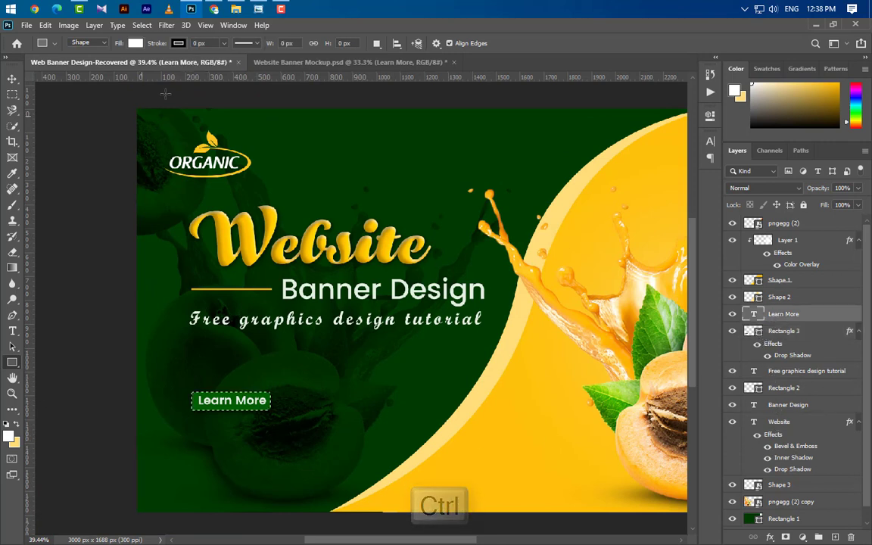
left_click(12, 78)
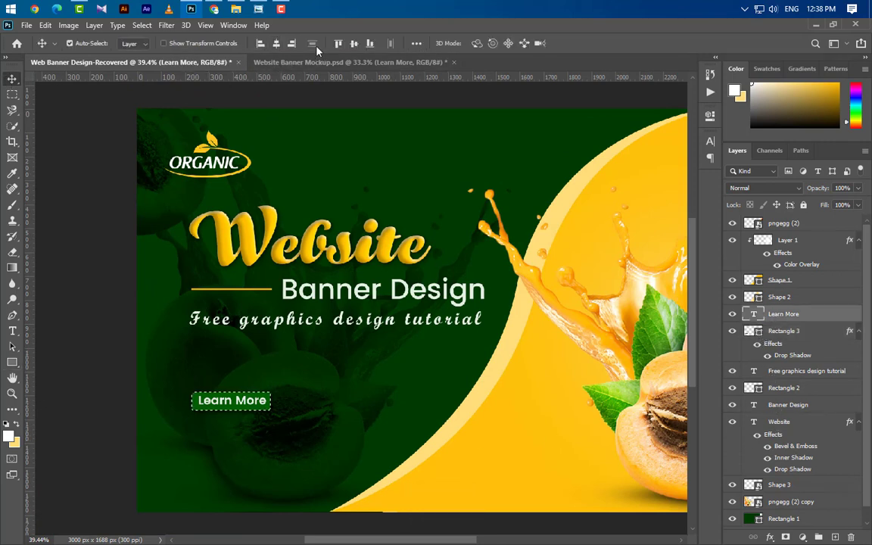
left_click(276, 45)
key("ctrl+d")
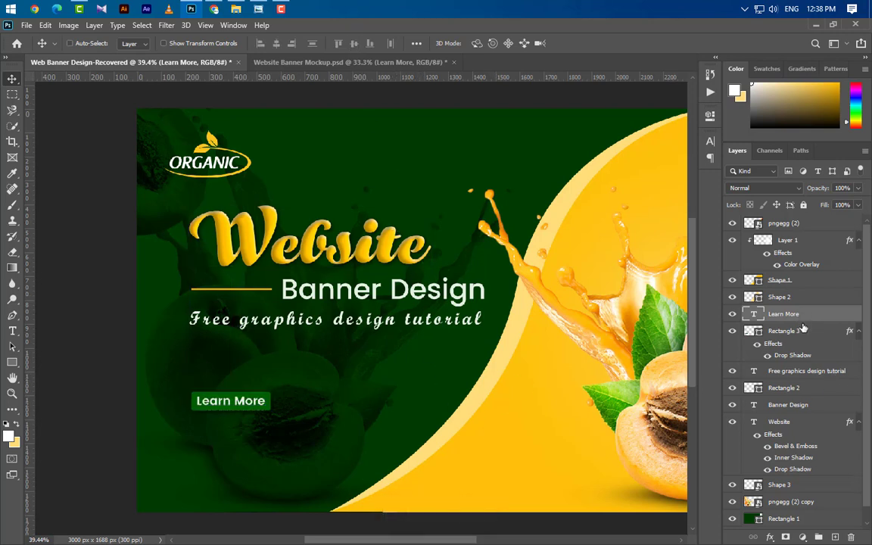
Step: Move the Learn More button lower, left-aligned under the tagline
key("ctrl+t")
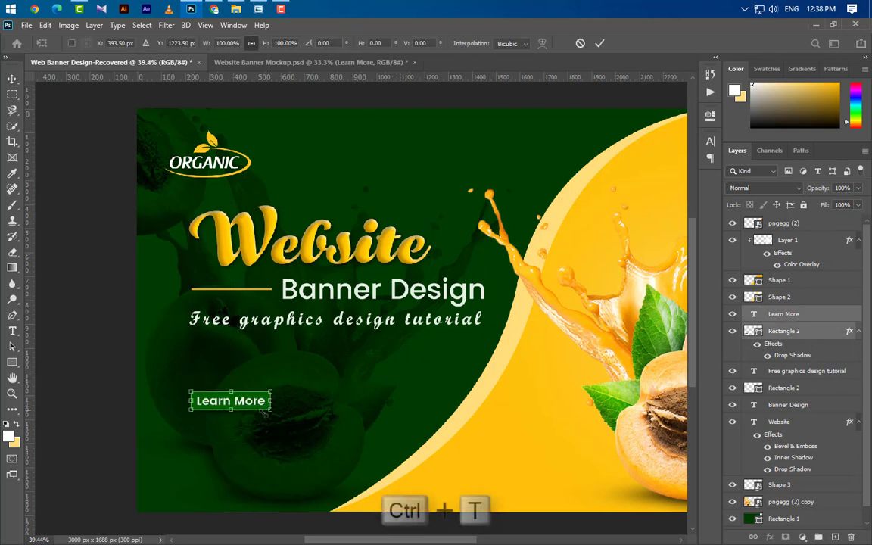
mouse_move(249, 408)
left_mouse_down()
mouse_move(239, 447)
mouse_move(254, 447)
mouse_move(252, 440)
left_mouse_up()
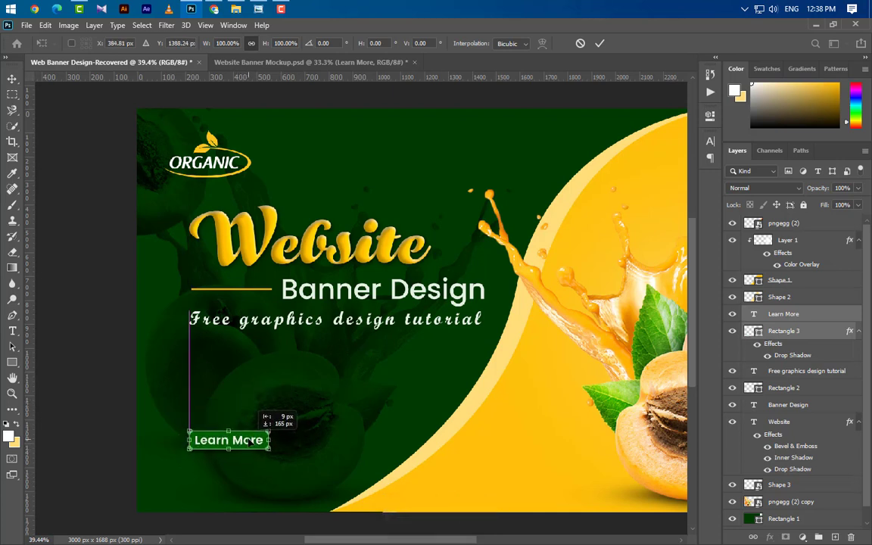
left_click(599, 44)
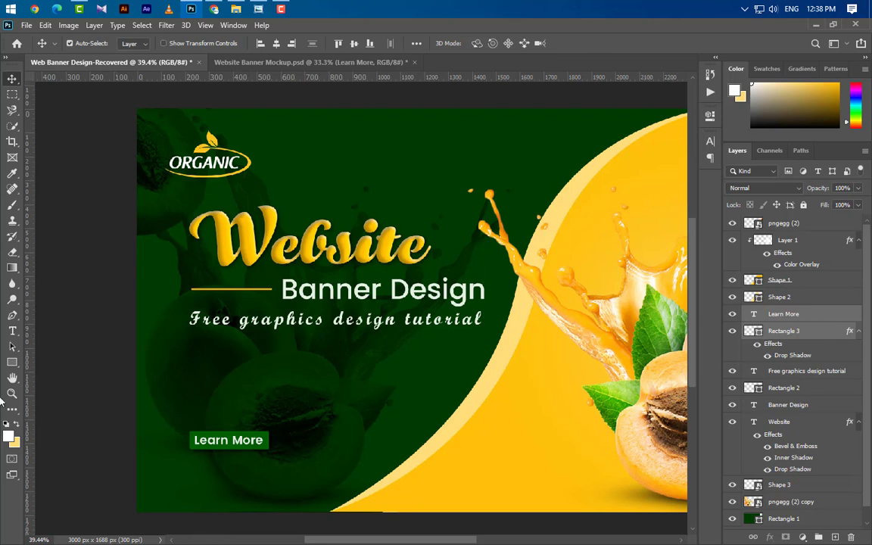
left_click(12, 330)
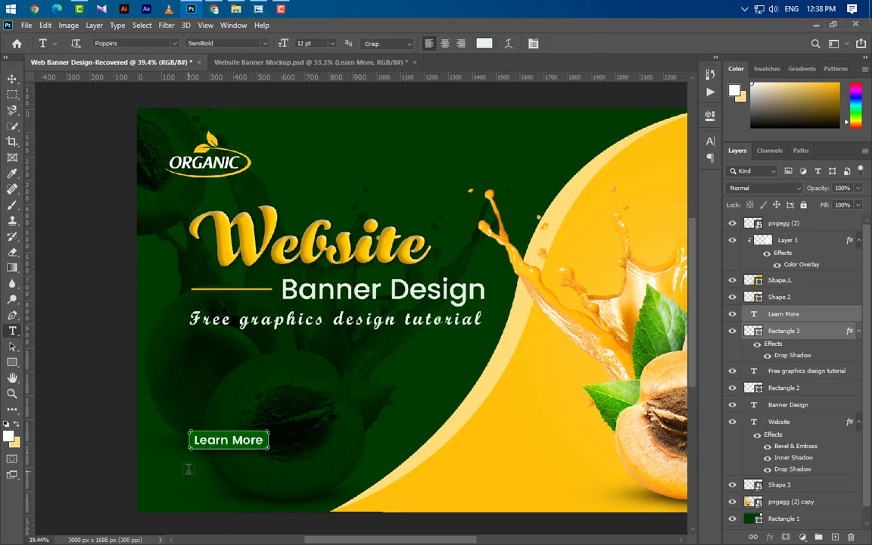
left_click(187, 469)
key("BackSpace")
type("www.graphicsfamily.com")
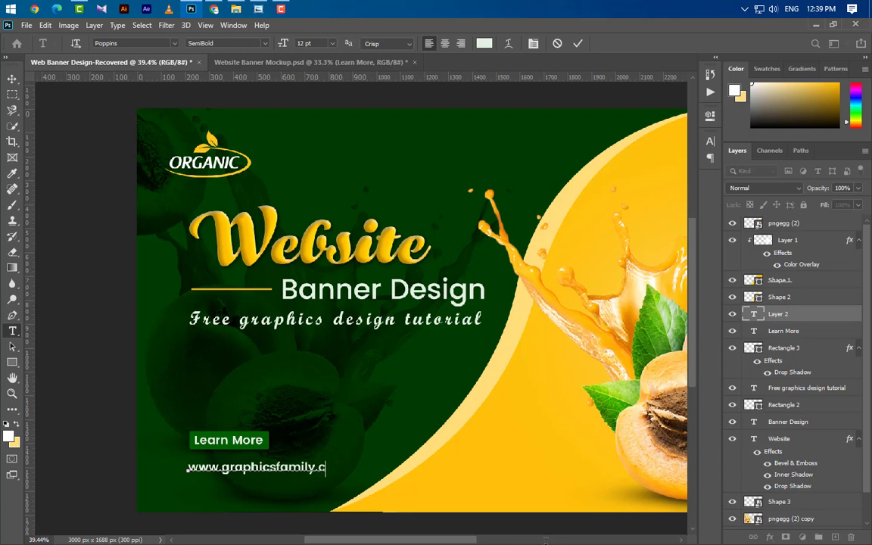
left_click(577, 44)
left_click(710, 141)
left_click(690, 159)
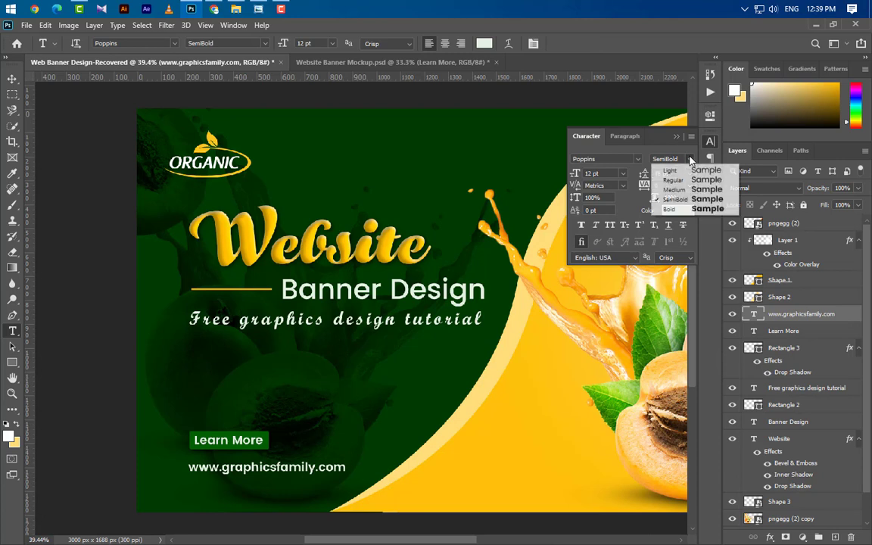
left_click(673, 180)
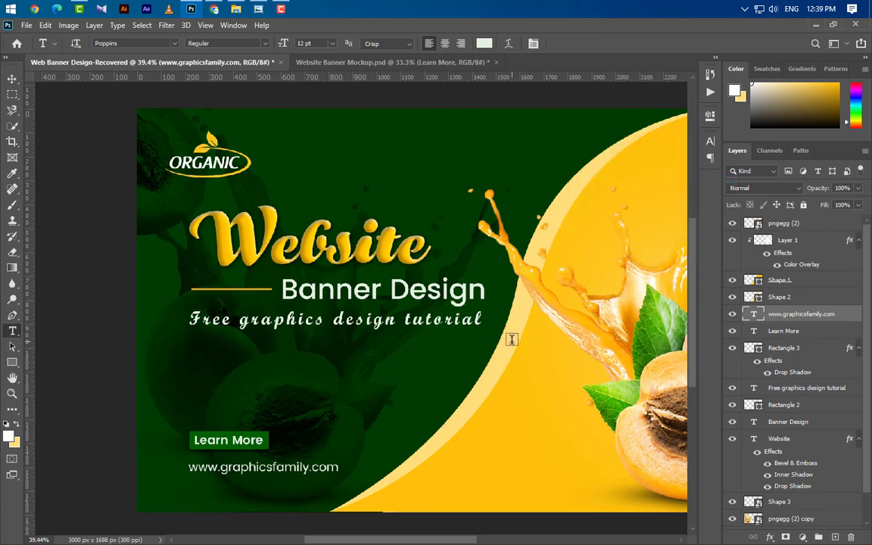
left_click(12, 79)
key("Up")
key("Up")
key("Up")
key("Up")
key("Up")
key("Up")
key("Up")
key("Up")
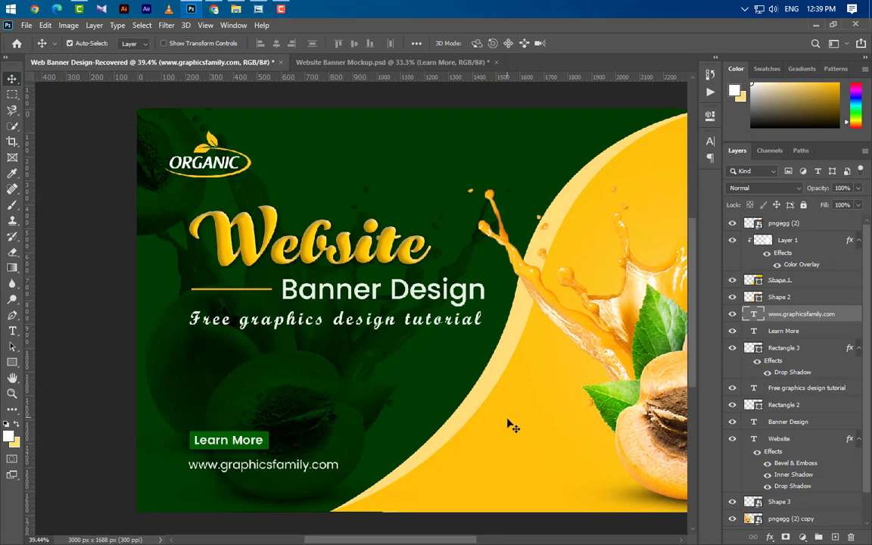
key("ctrl+0")
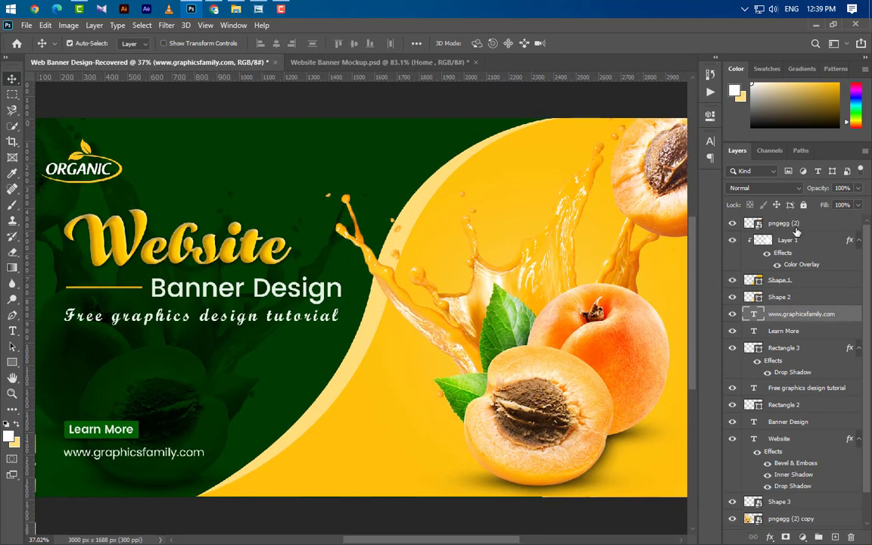
Step: Add a white 'Home' menu label at 11.75 pt along the banner's top
left_click(783, 223)
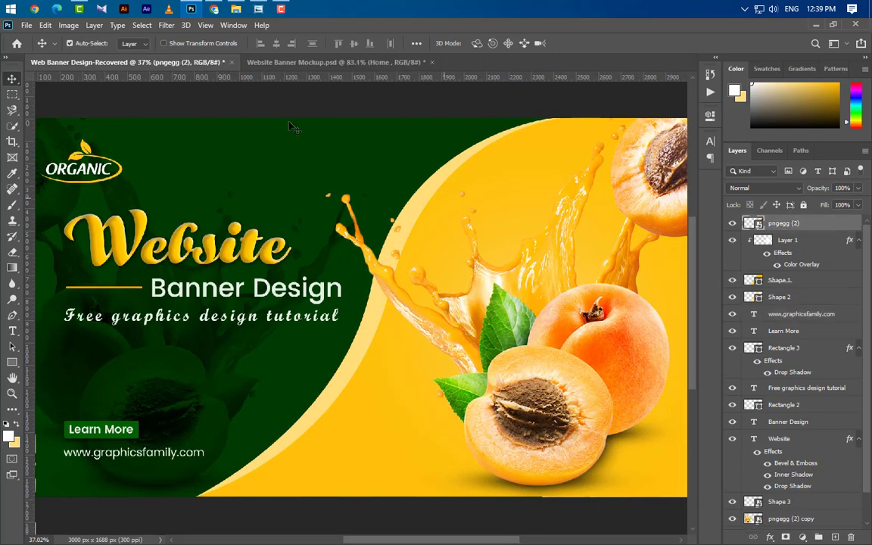
scroll(264, 97, "up", 4)
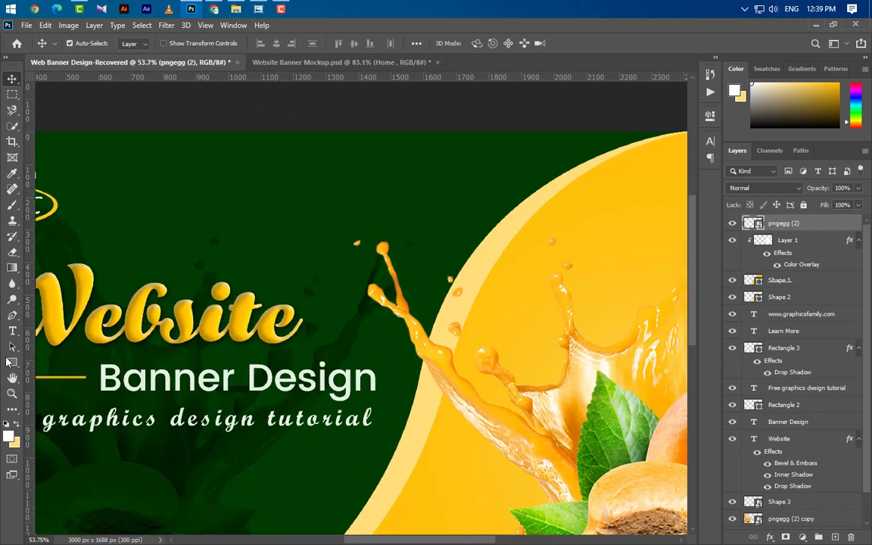
left_click(12, 331)
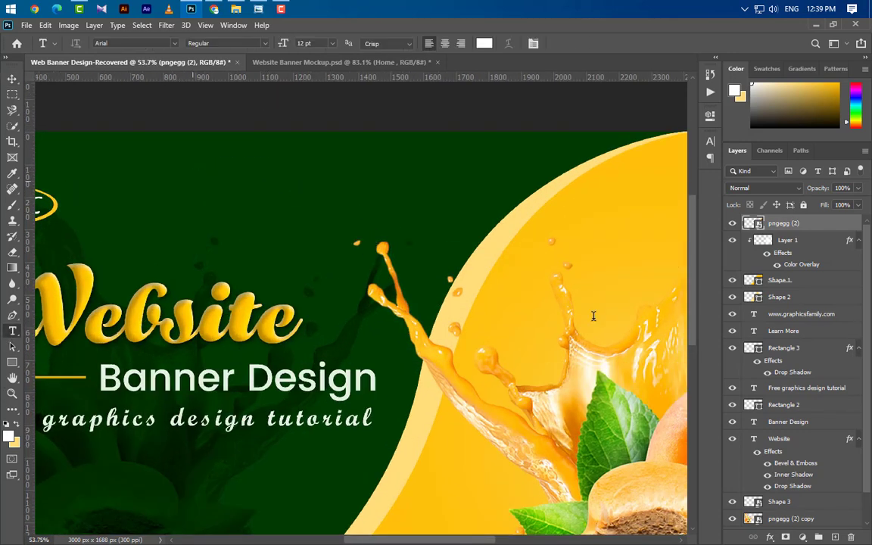
left_click(193, 181)
type("Home")
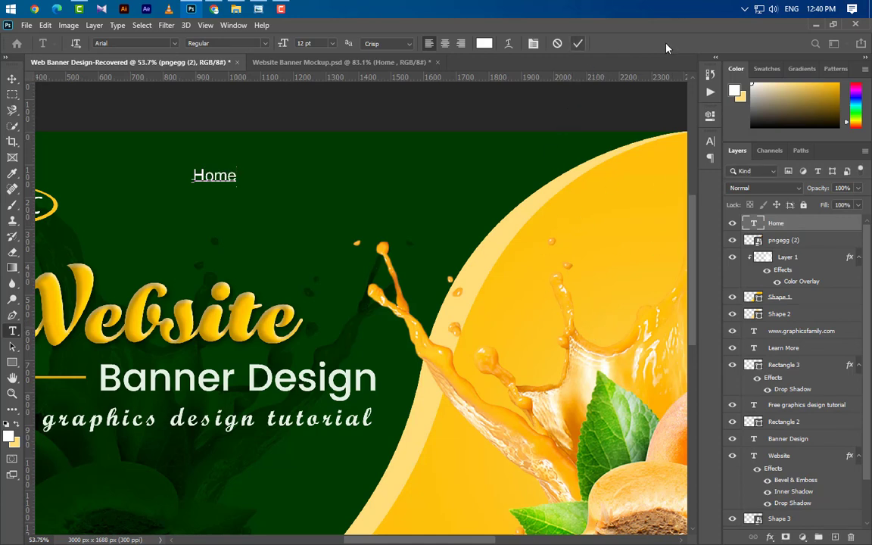
left_click(577, 43)
left_click(710, 141)
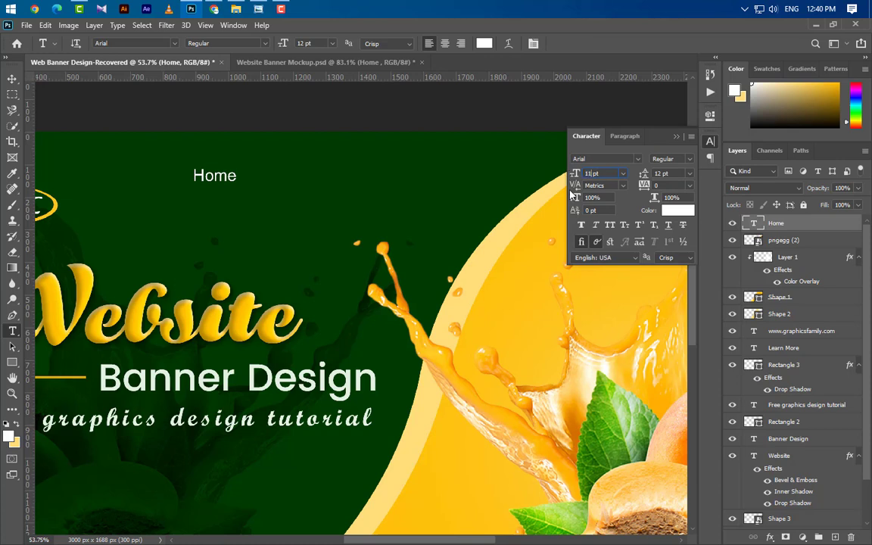
key("Return")
left_click(677, 138)
Step: Duplicate the Home label into evenly spaced copies across the top
left_click(11, 77)
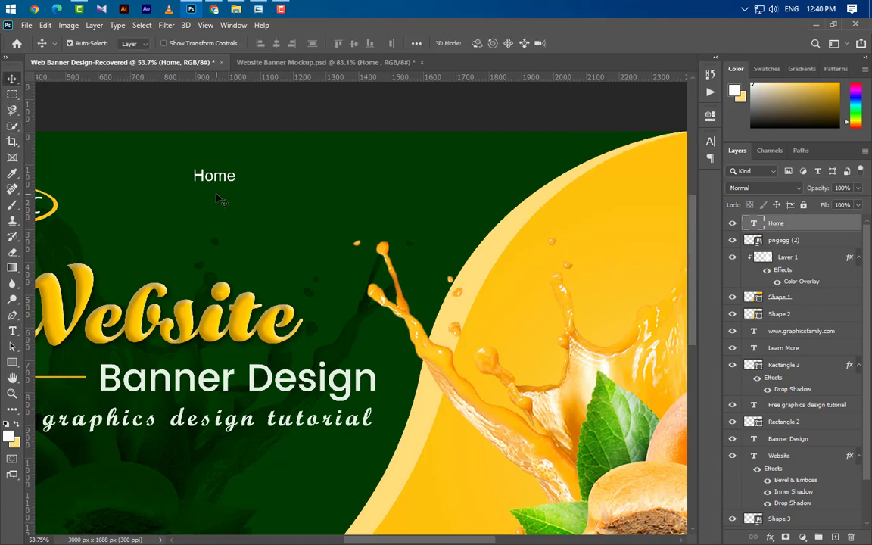
left_click_drag(242, 180, 344, 180)
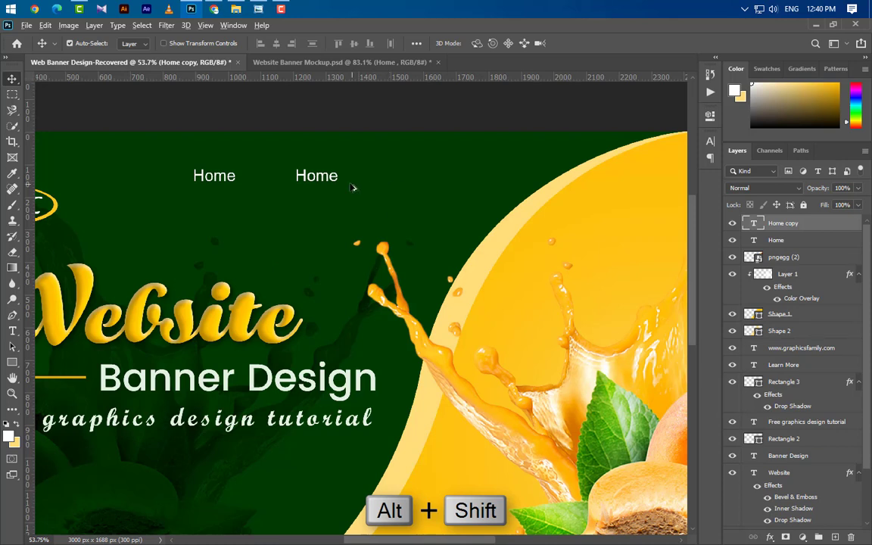
left_click_drag(333, 179, 516, 181)
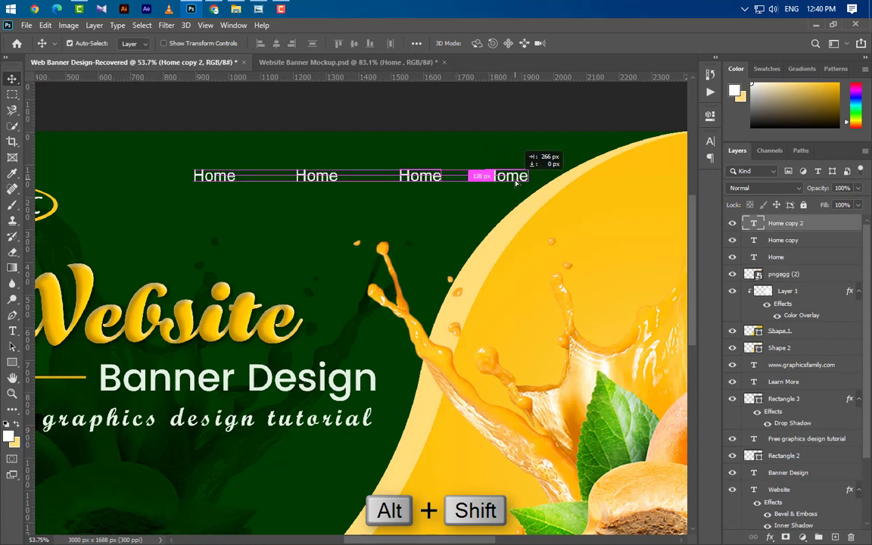
left_click_drag(516, 182, 639, 178)
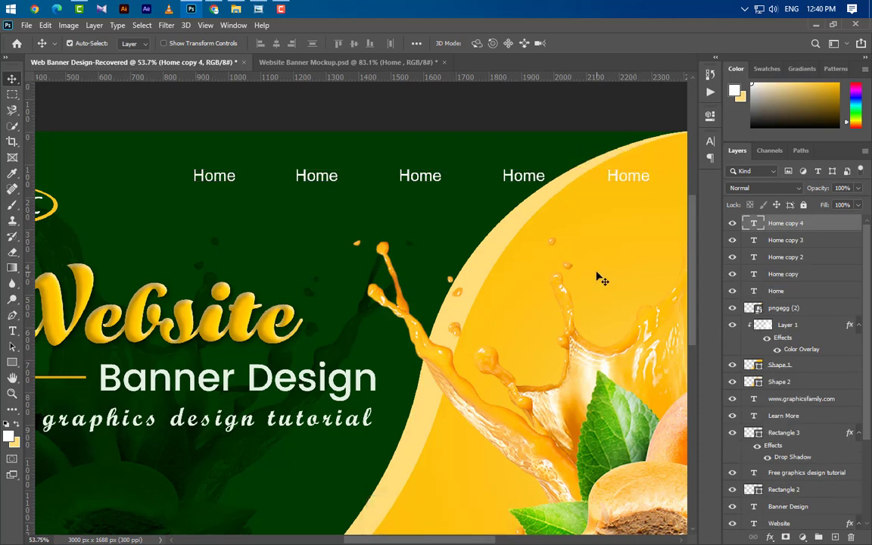
Step: Relabel the second and third Home copies as Product and Service
scroll(54, 340, "down", 2)
left_click(12, 330)
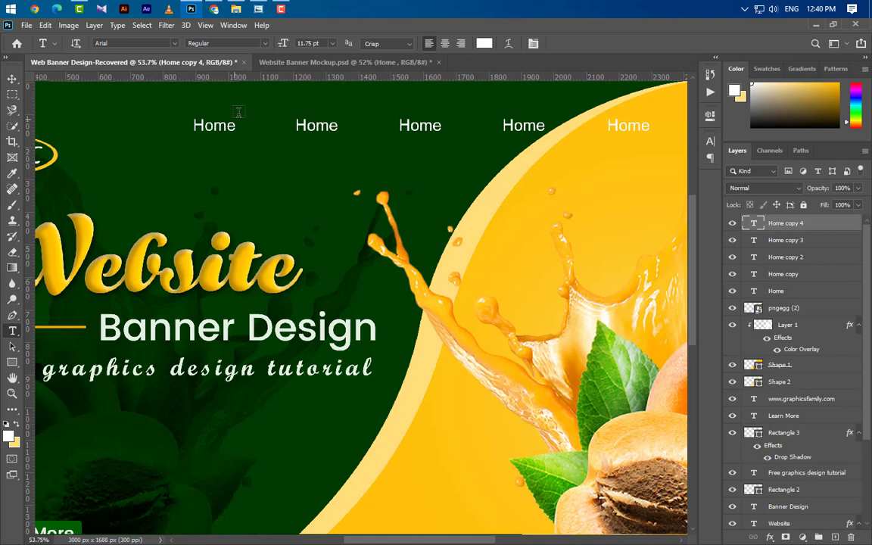
double_click(306, 125)
type("Product")
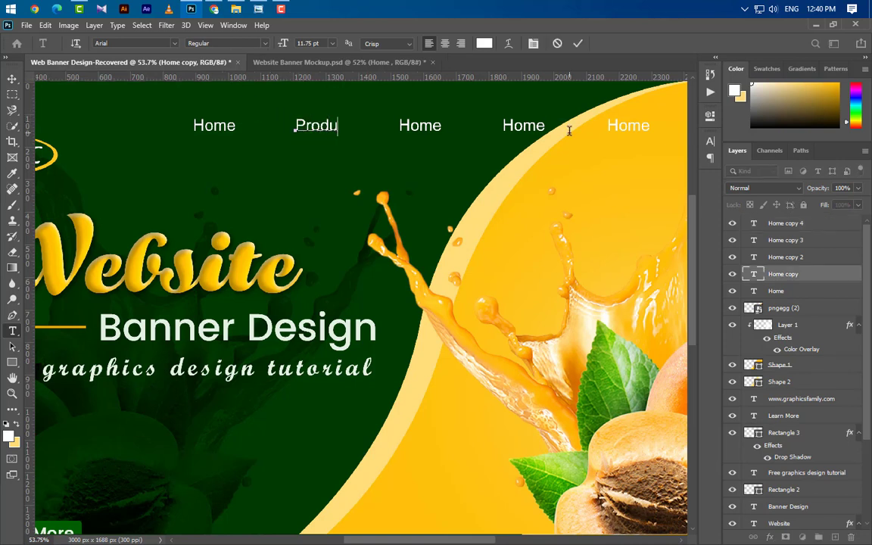
left_click(576, 43)
double_click(402, 125)
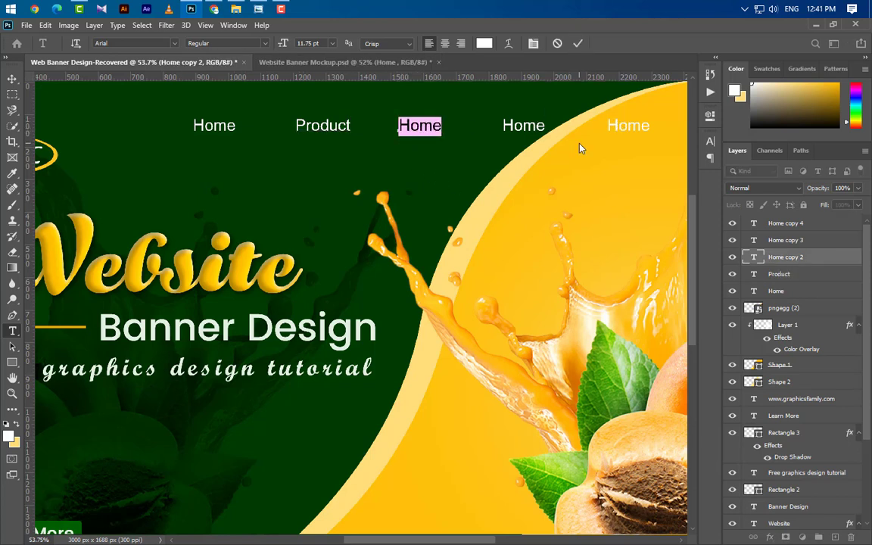
type("Ser")
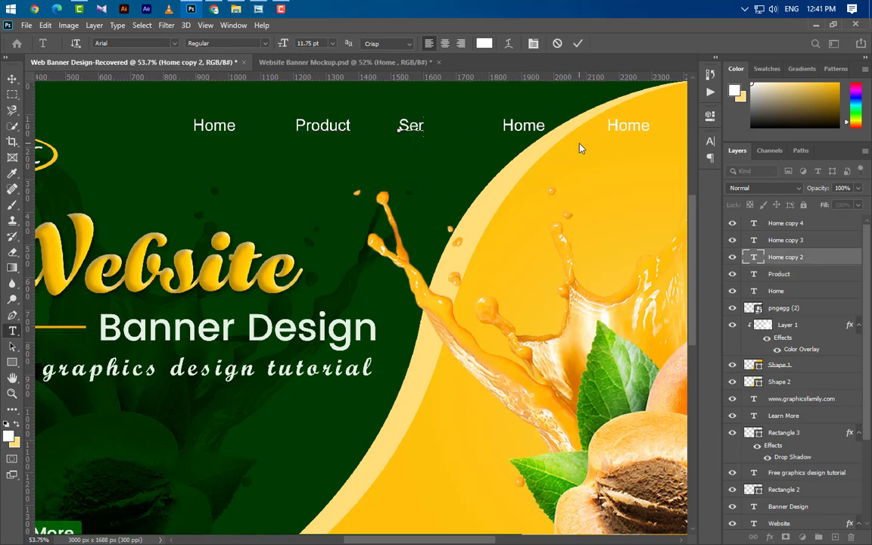
type("vice")
left_click(576, 44)
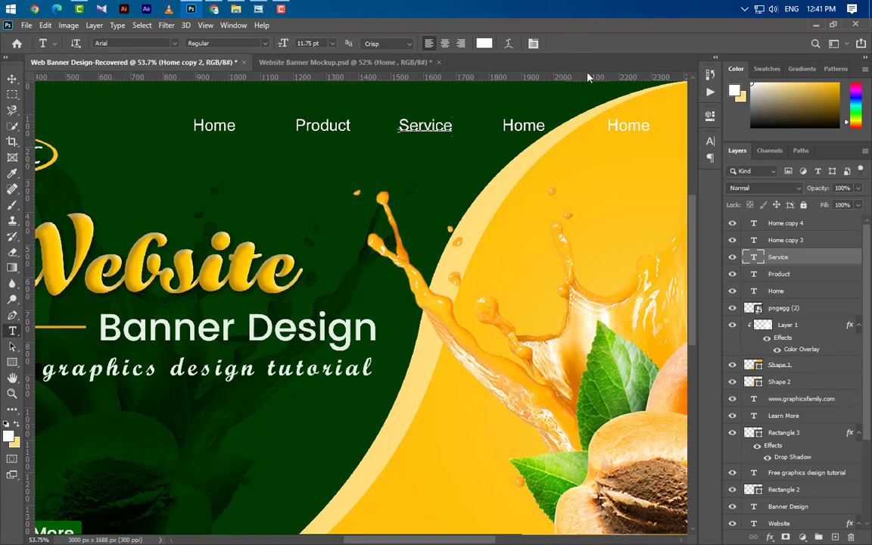
Step: Relabel the last two Home copies as About and Contact
double_click(505, 125)
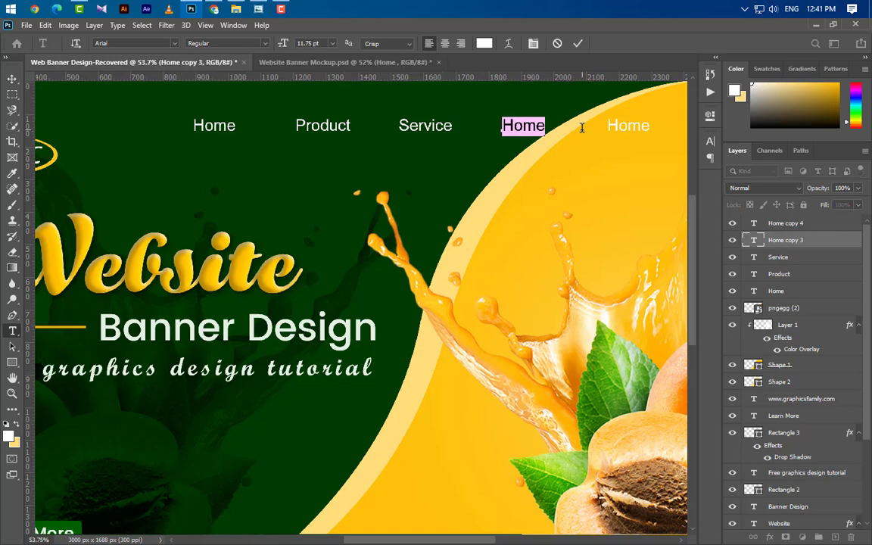
type("About")
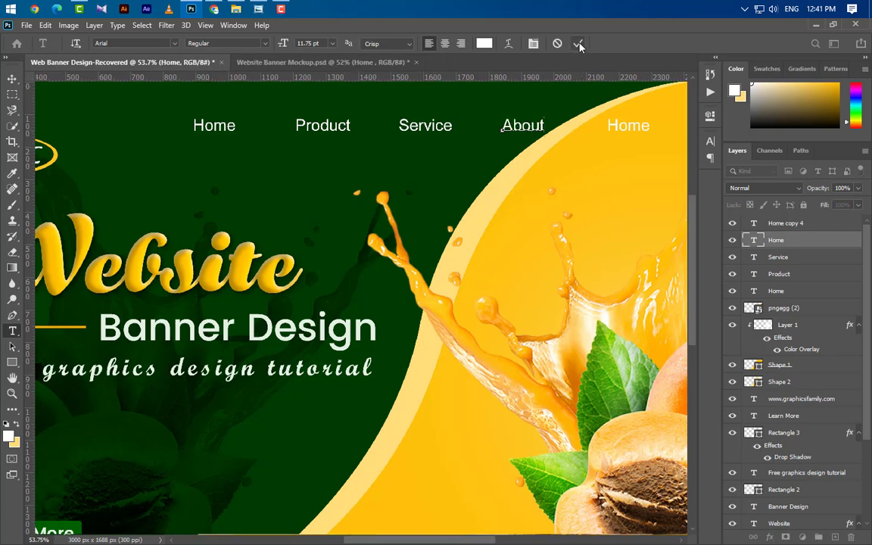
left_click(577, 44)
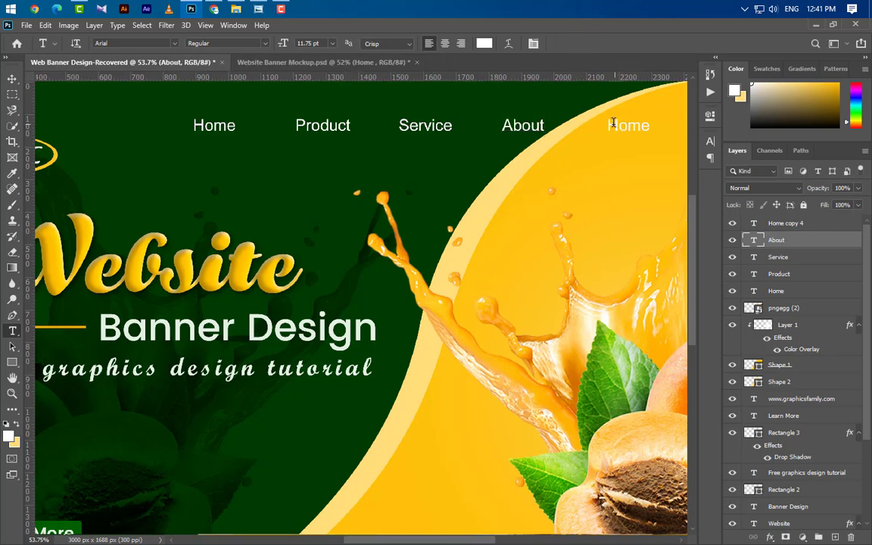
double_click(627, 124)
type("C")
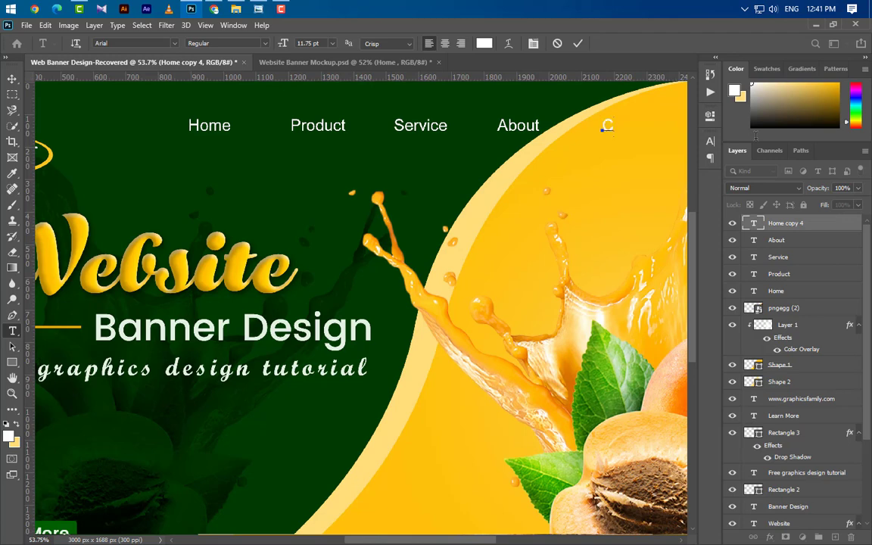
type("onta")
type("ct")
left_click(578, 43)
Step: Set the Contact text colour to black (000000)
left_click(710, 144)
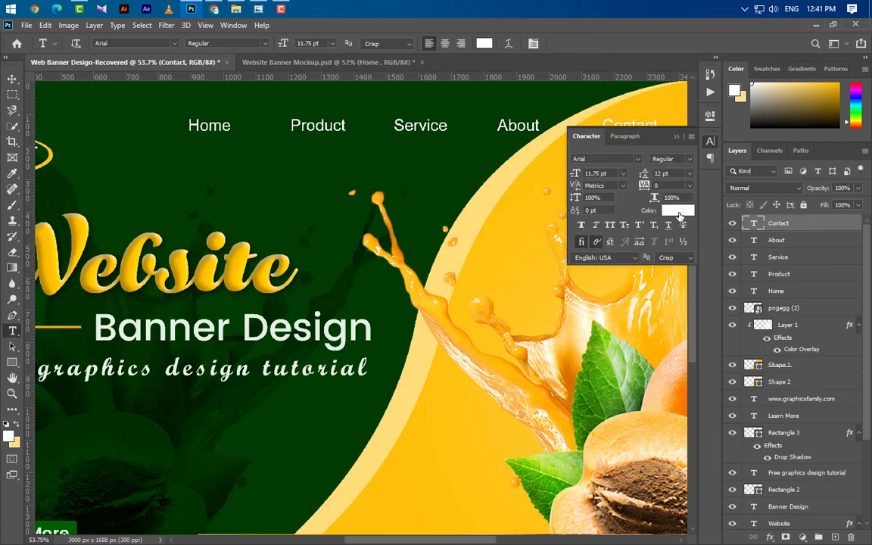
left_click(677, 211)
type("000000")
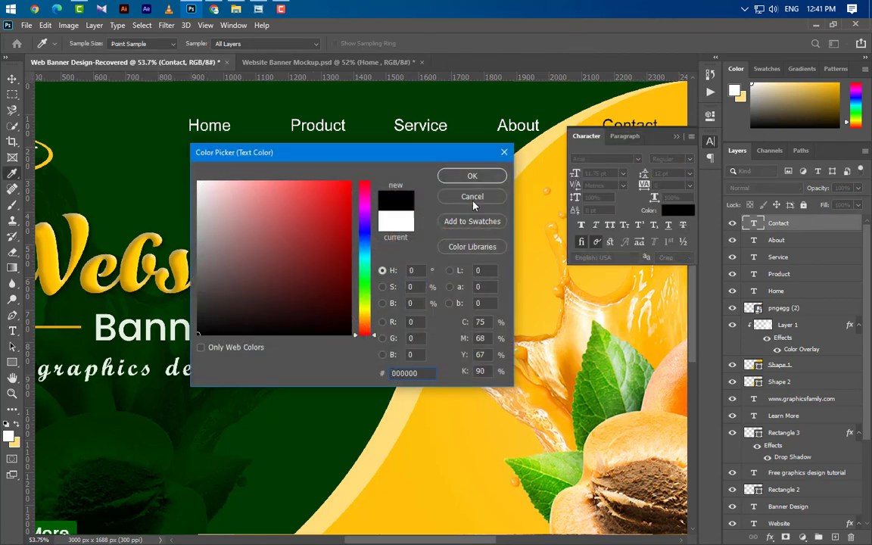
key("Return")
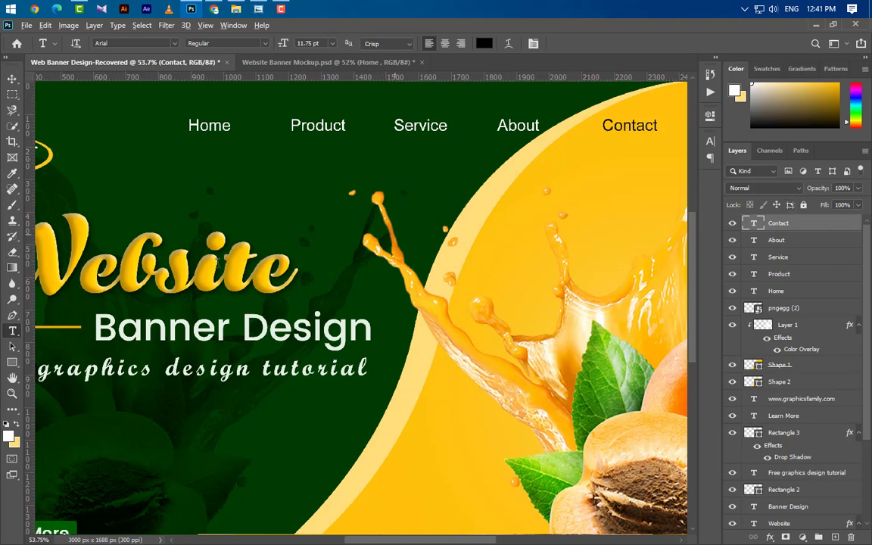
Step: Bring the magnifier icon image from the icon folder into the banner
scroll(631, 166, "down", 2, "alt")
scroll(632, 166, "up", 2, "alt")
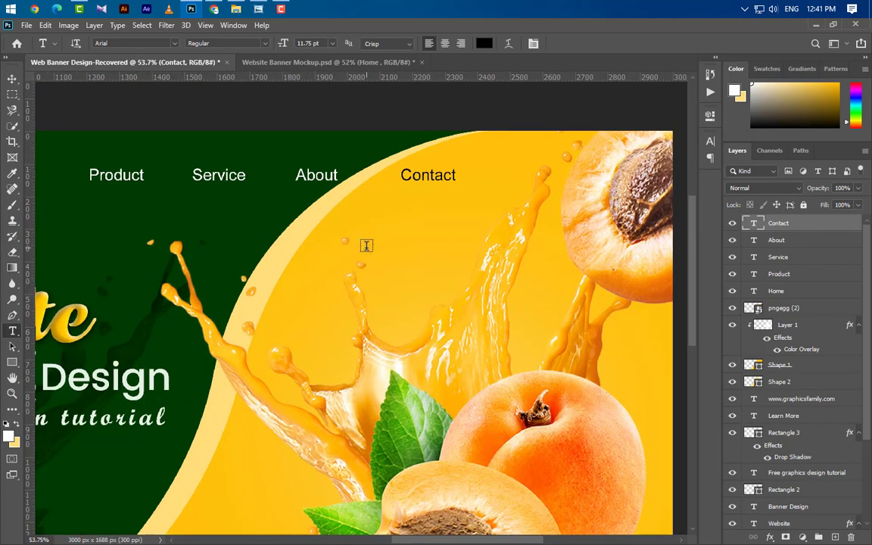
left_click(187, 11)
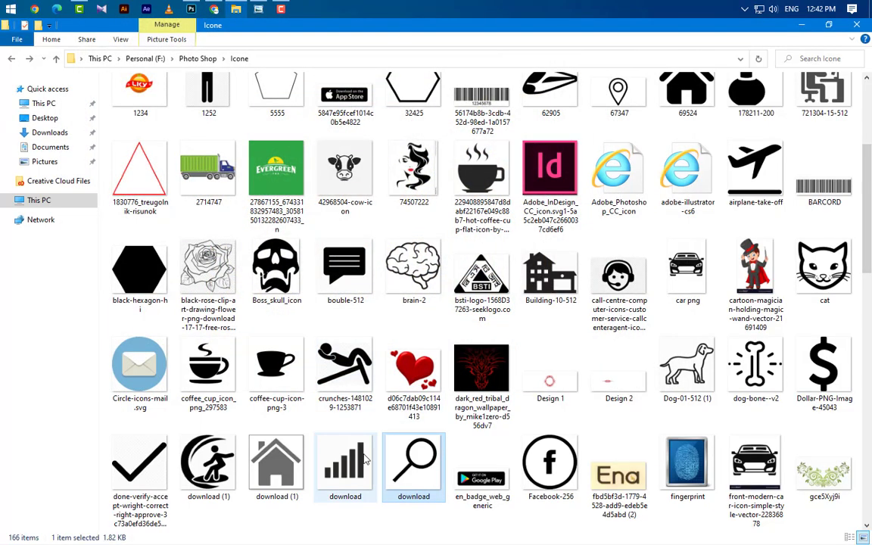
mouse_move(413, 463)
left_mouse_down()
mouse_move(192, 25)
mouse_move(471, 362)
left_mouse_up()
Step: Flip the placed magnifier image horizontally and commit the placement
right_click(420, 282)
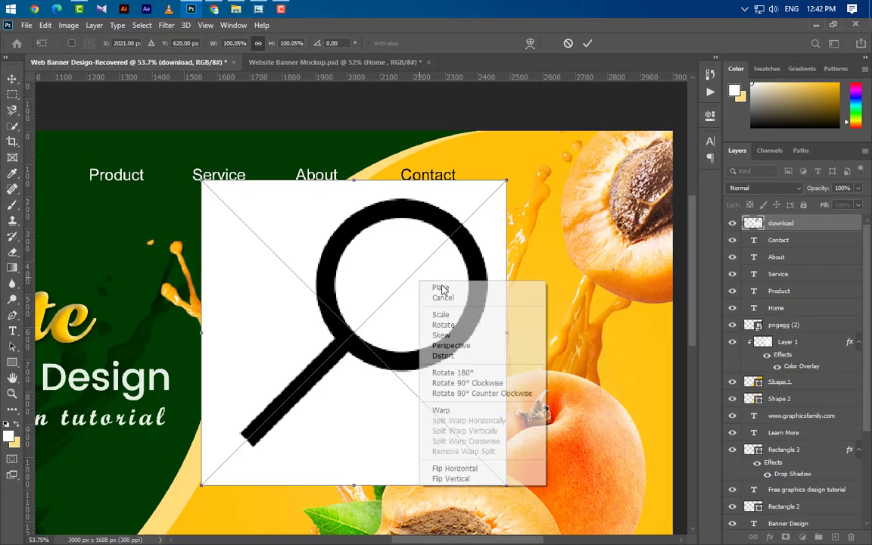
left_click(454, 468)
left_click(588, 46)
key("t")
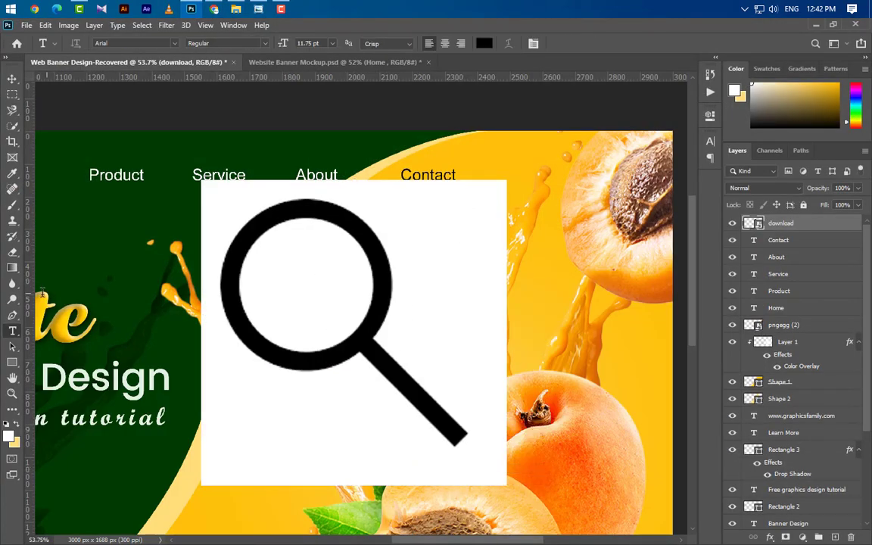
Step: Rasterize the magnifier layer and remove its white background with the Magic Eraser
left_click(13, 252)
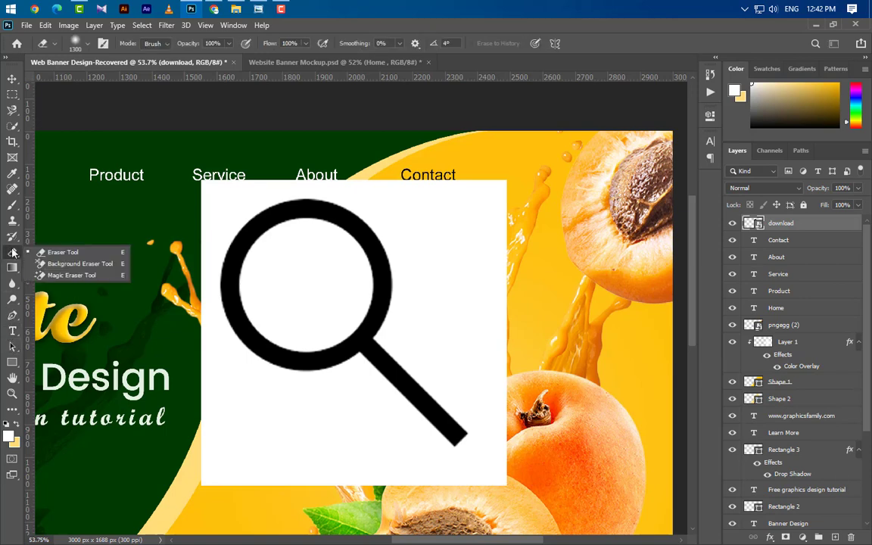
left_click(45, 274)
left_click(476, 302)
left_click(418, 220)
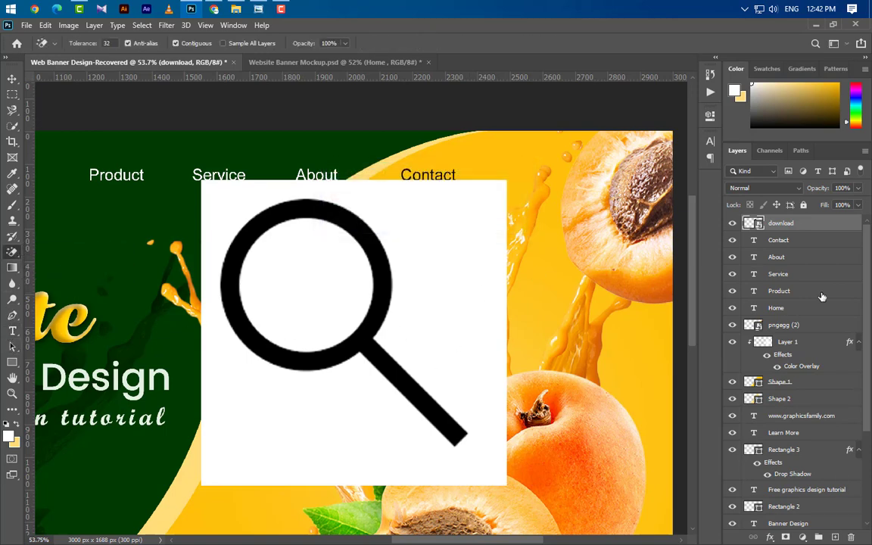
right_click(824, 229)
left_click(723, 243)
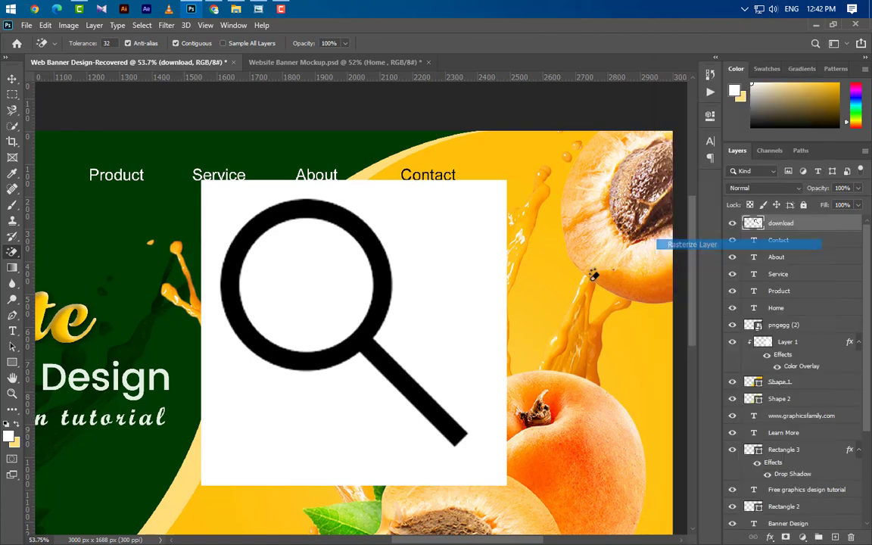
left_click(391, 307)
left_click(318, 454)
left_click(303, 272)
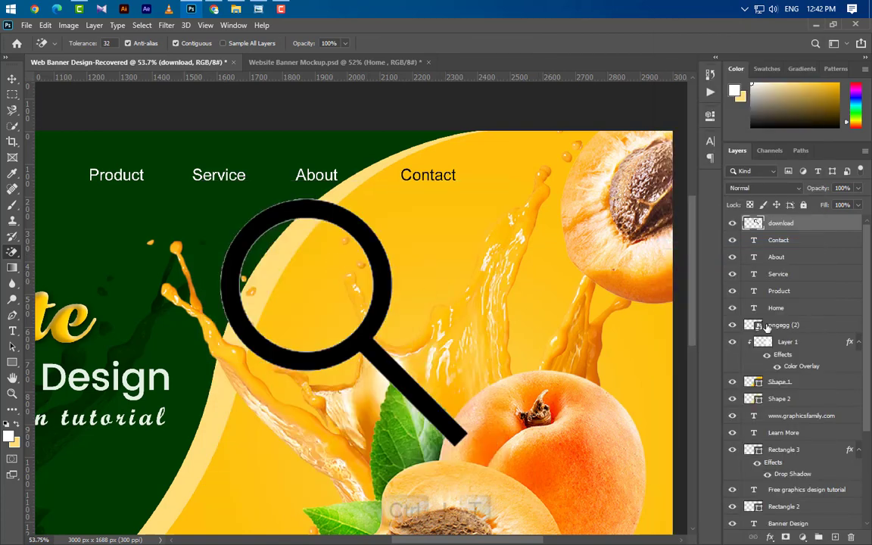
Step: Scale the magnifier to about 7.96% and place it beside Contact, then fit the banner on screen
key("ctrl+t")
mouse_move(465, 447)
left_mouse_down()
mouse_move(268, 340)
mouse_move(530, 194)
mouse_move(555, 191)
mouse_move(550, 174)
mouse_move(522, 180)
left_mouse_up()
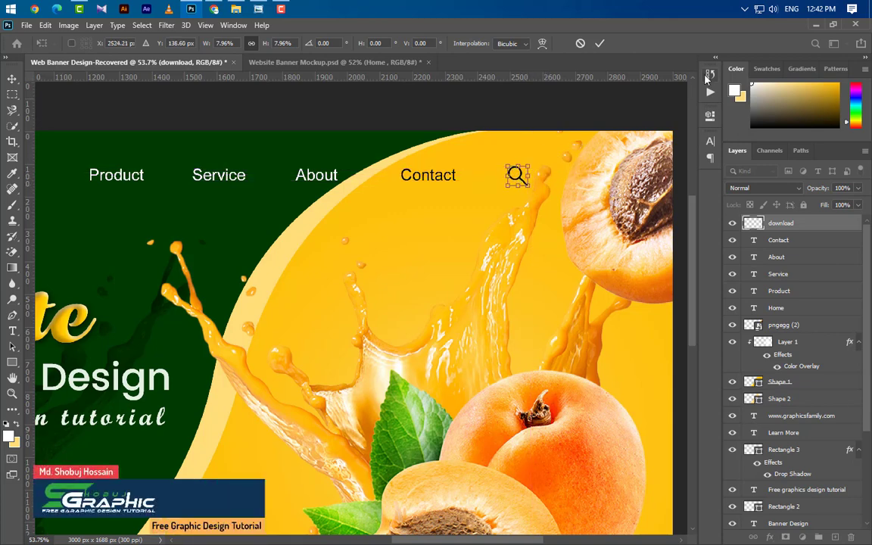
left_click(599, 43)
key("ctrl+0")
Step: Draw a 19 px black (000000) circle near the banner's right edge
key("ctrl+minus")
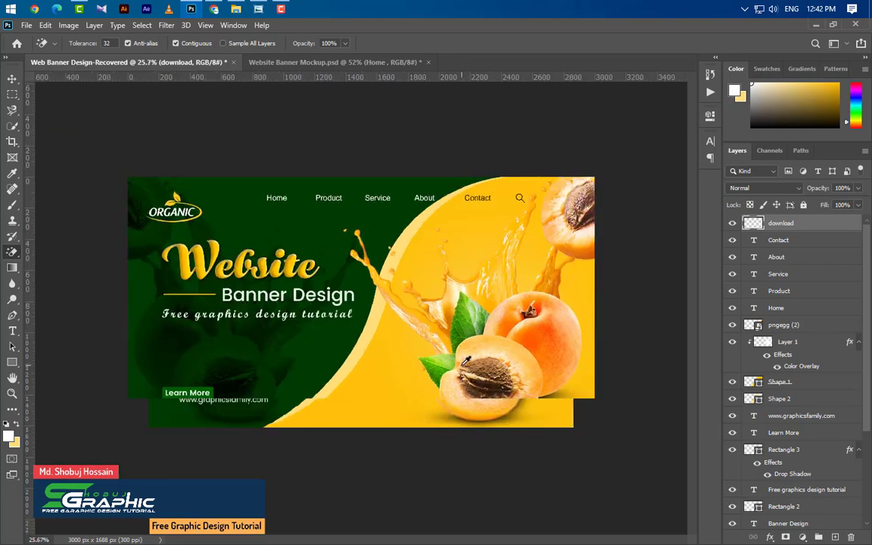
key("ctrl+0")
key("v")
scroll(667, 347, "up", 3)
scroll(666, 346, "up", 2)
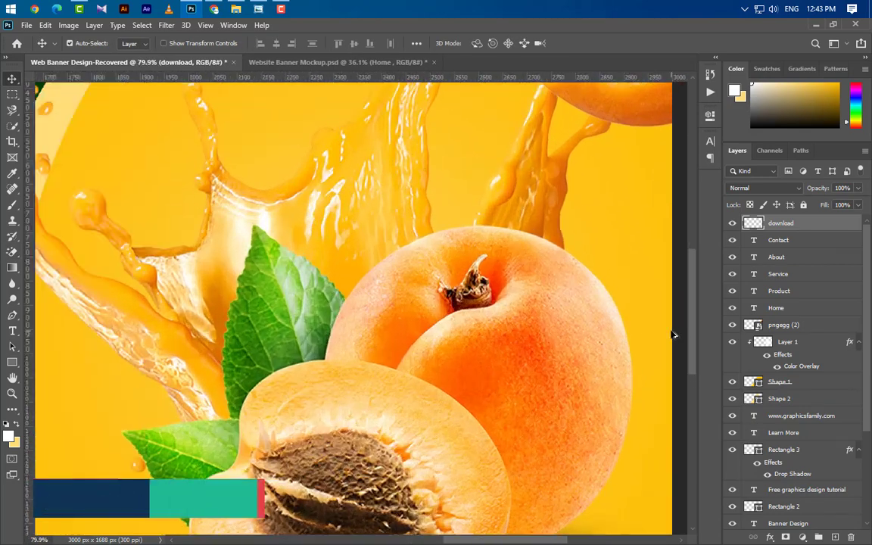
right_click(12, 362)
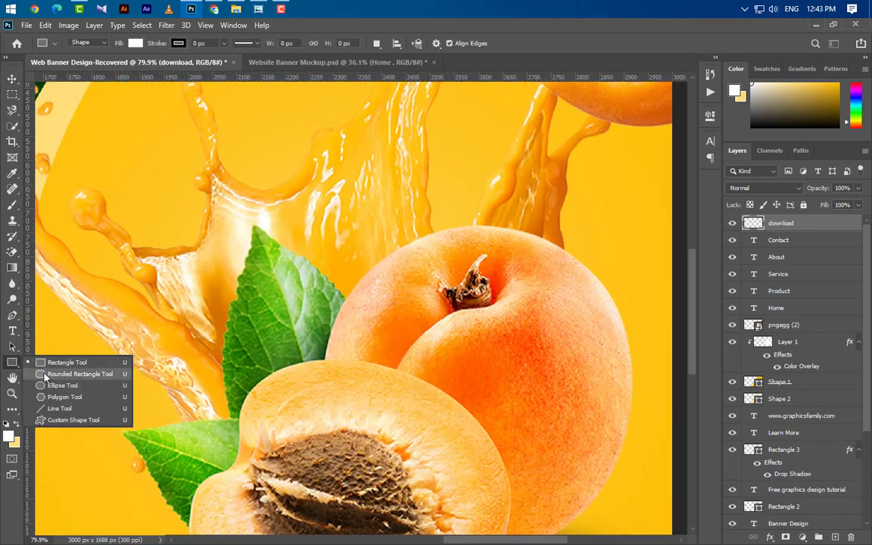
left_click(76, 346)
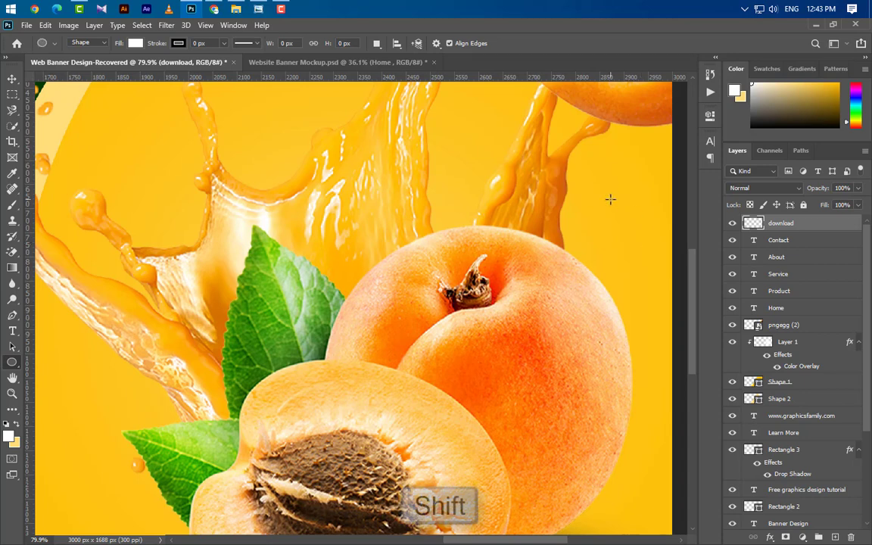
left_click_drag(610, 199, 619, 219)
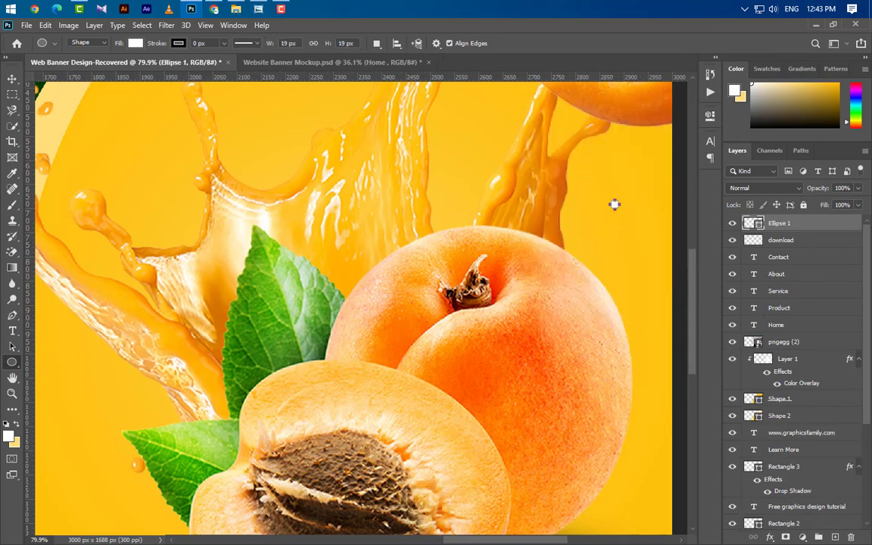
double_click(753, 222)
type("000000")
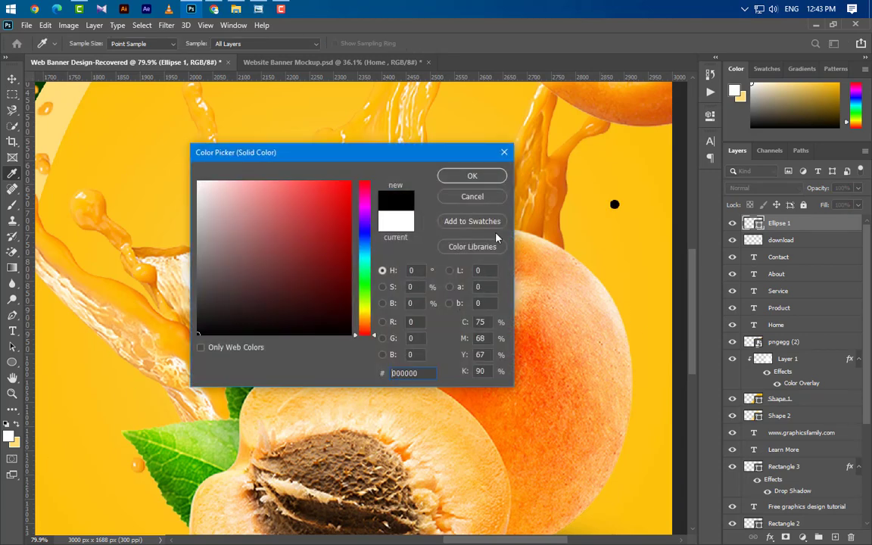
left_click(479, 179)
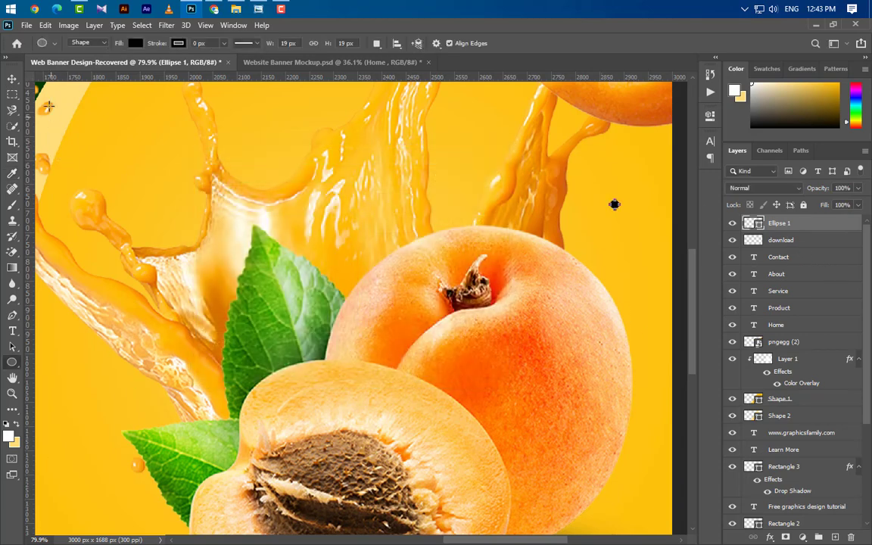
Step: Duplicate the circle downward into white (ffffff) copies to form a vertical dot column
left_click(12, 79)
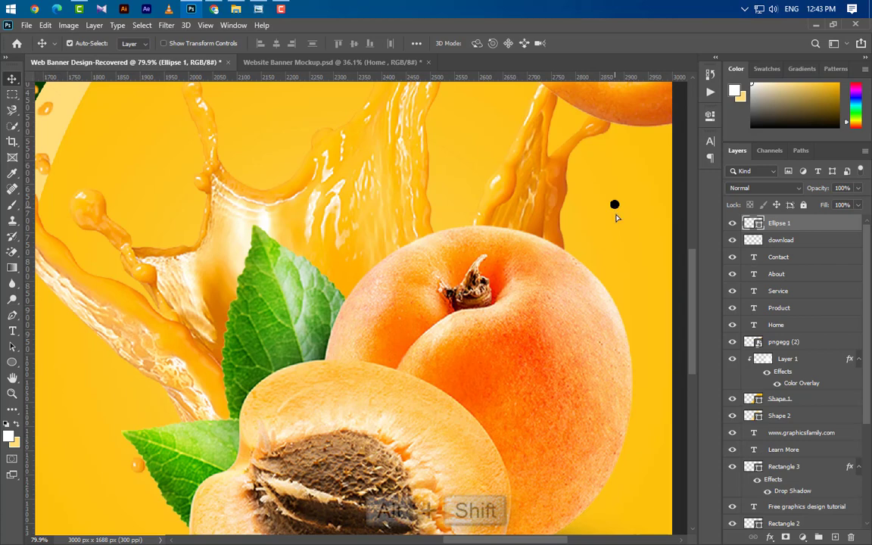
left_click_drag(615, 212, 616, 236)
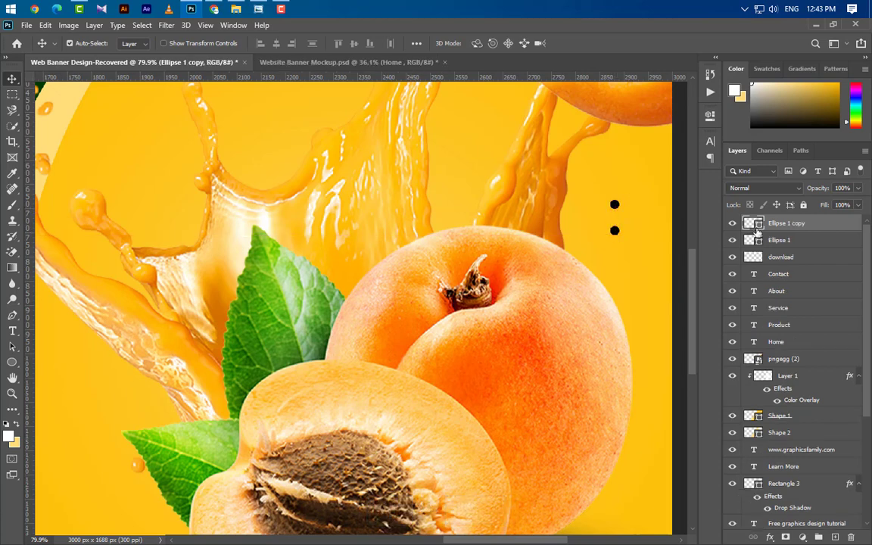
double_click(757, 223)
type("ffffff")
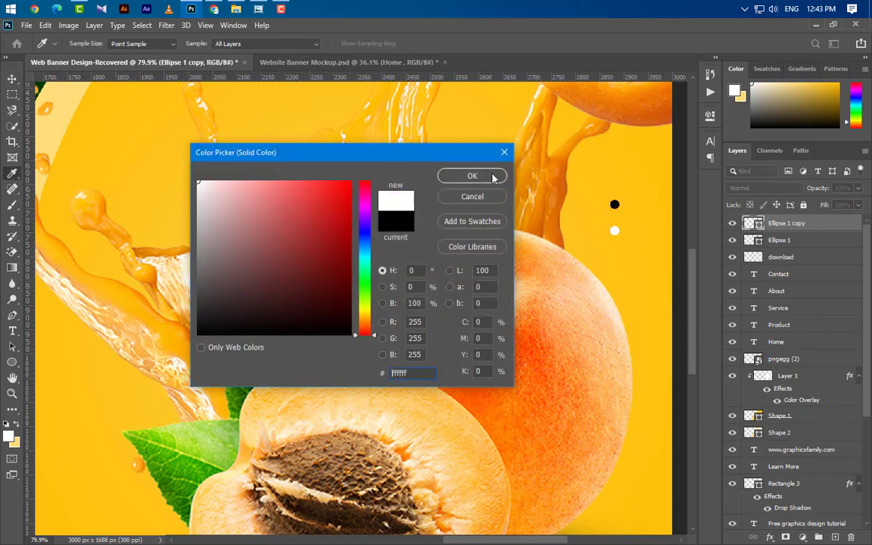
left_click(484, 175)
left_click_drag(614, 231, 614, 292)
scroll(598, 431, "down", 5)
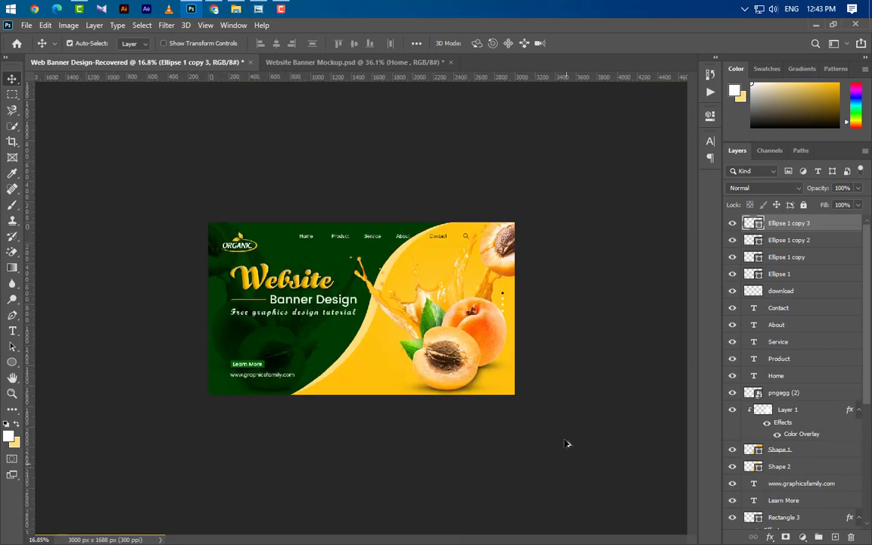
Step: Select all four Ellipse layers and stretch the dot column to about 105% height
scroll(503, 416, "up", 2)
scroll(502, 416, "up", 1)
left_click(807, 241, "ctrl")
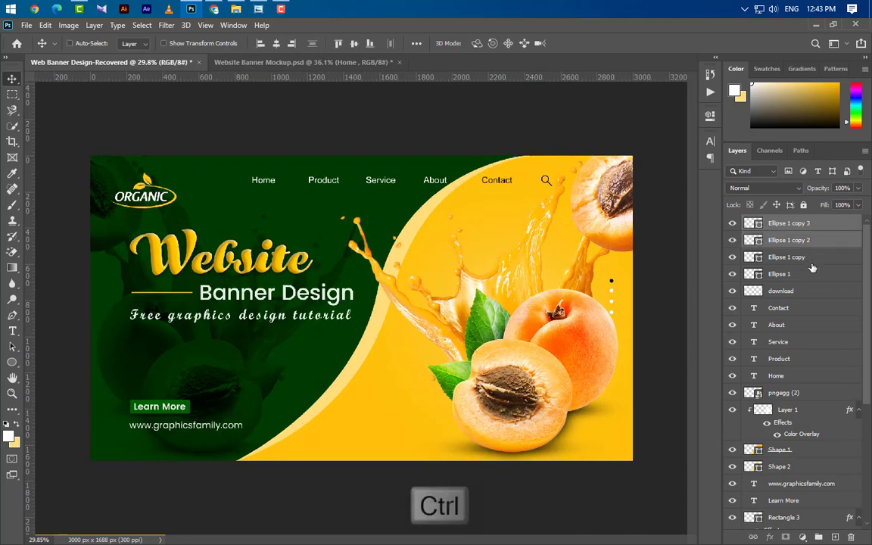
left_click(807, 258, "ctrl")
left_click(787, 273, "ctrl")
key("ctrl+t")
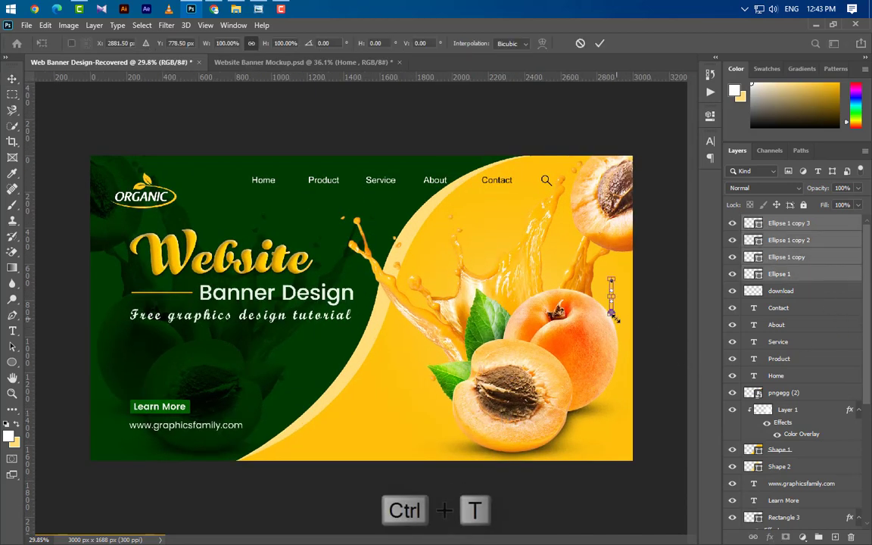
left_click_drag(610, 315, 610, 303)
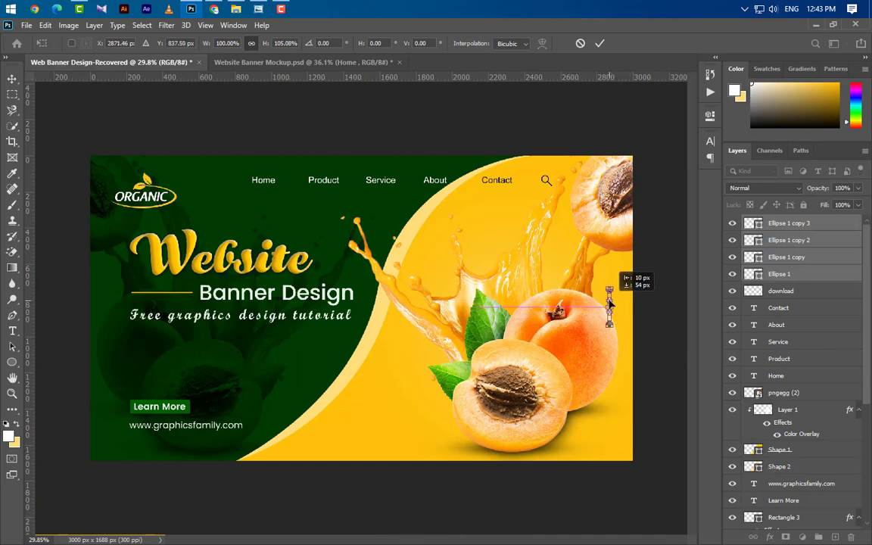
left_click(598, 44)
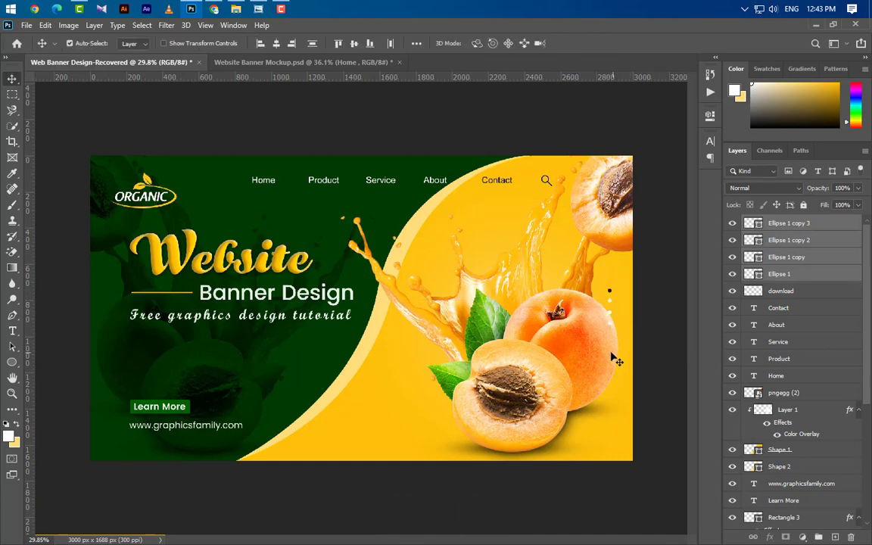
scroll(584, 394, "up", 1)
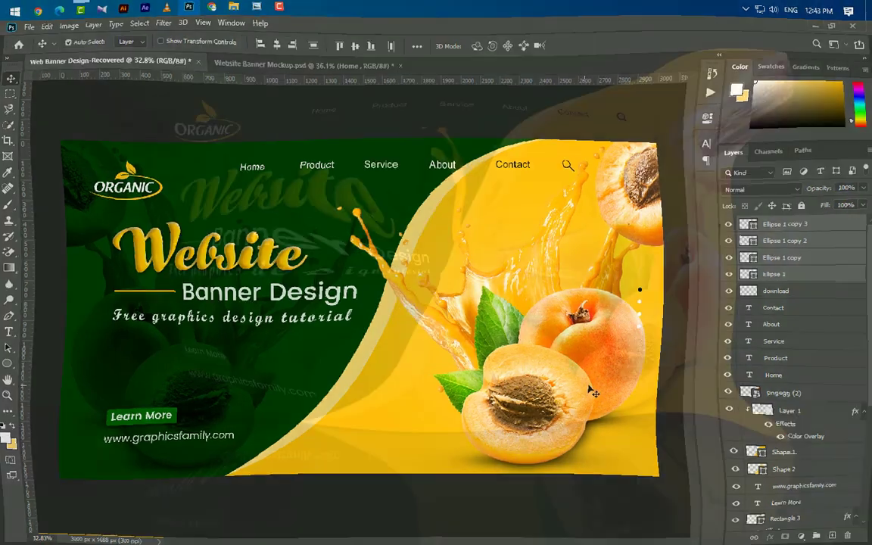